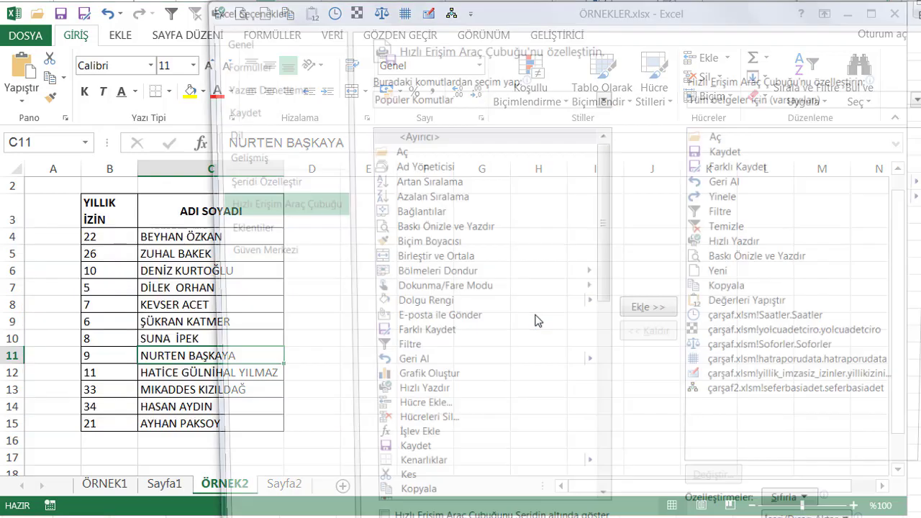
Review the command categories available for the Quick Access Toolbar, showing Tüm Komutlar and returning to Popüler Komutlar.
drag(480, 20, 295, 24)
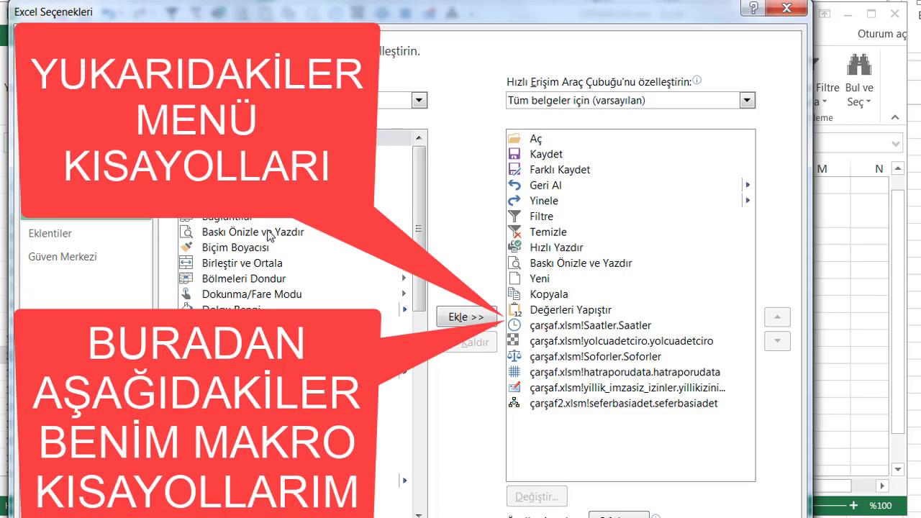
click(418, 101)
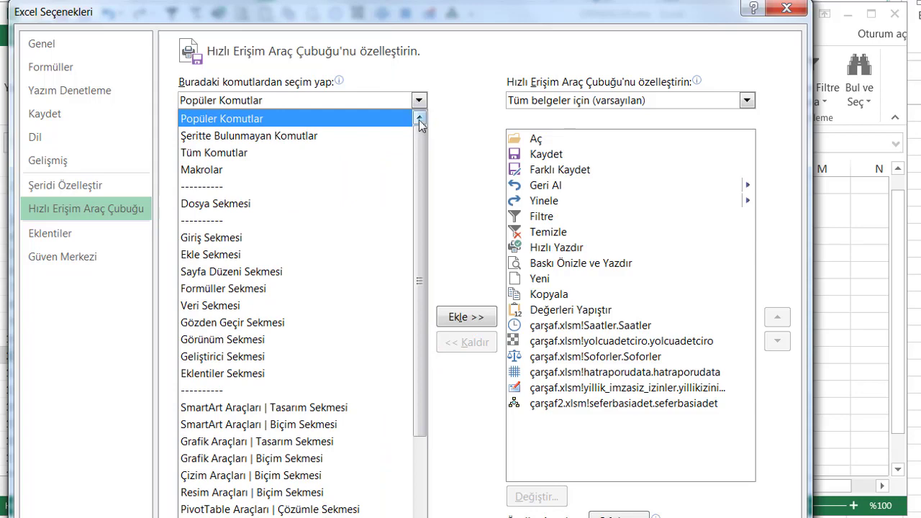
mouse_move(426, 135)
mouse_down()
mouse_move(423, 287)
mouse_move(442, 217)
mouse_move(422, 125)
mouse_up()
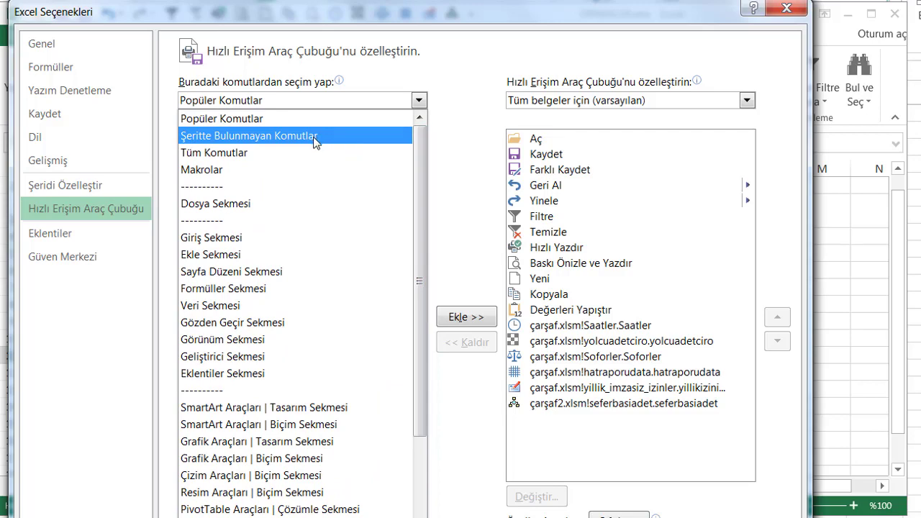
click(309, 153)
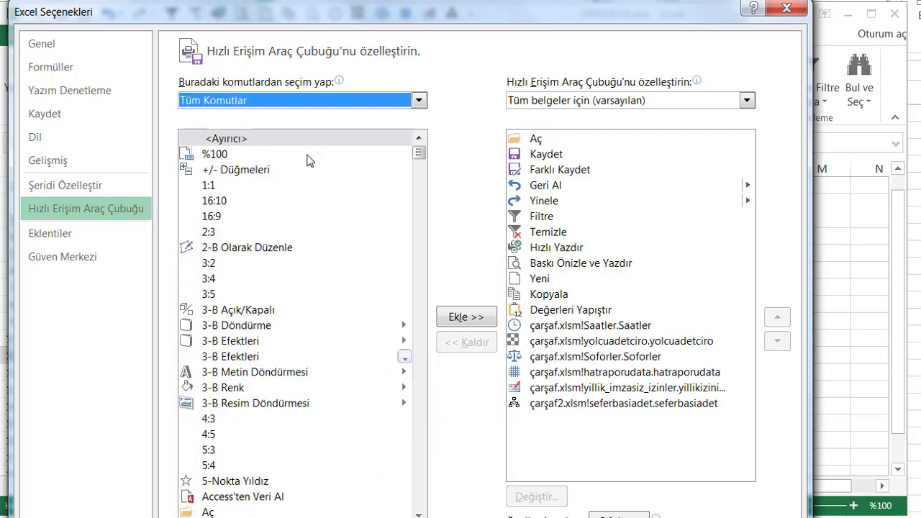
drag(419, 153, 415, 124)
click(412, 102)
click(401, 122)
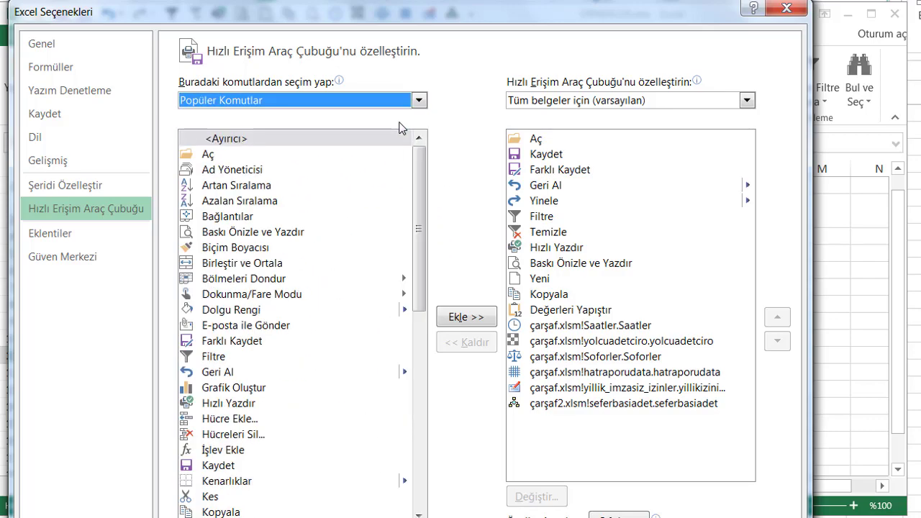
drag(418, 216, 428, 152)
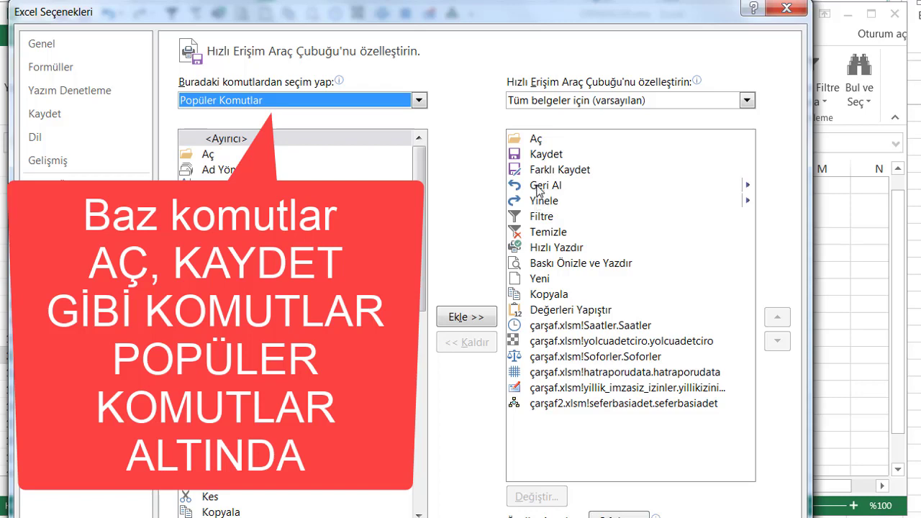
Locate Geri Al and Yinele among the popular commands and remove Yinele from the Quick Access Toolbar list.
click(225, 374)
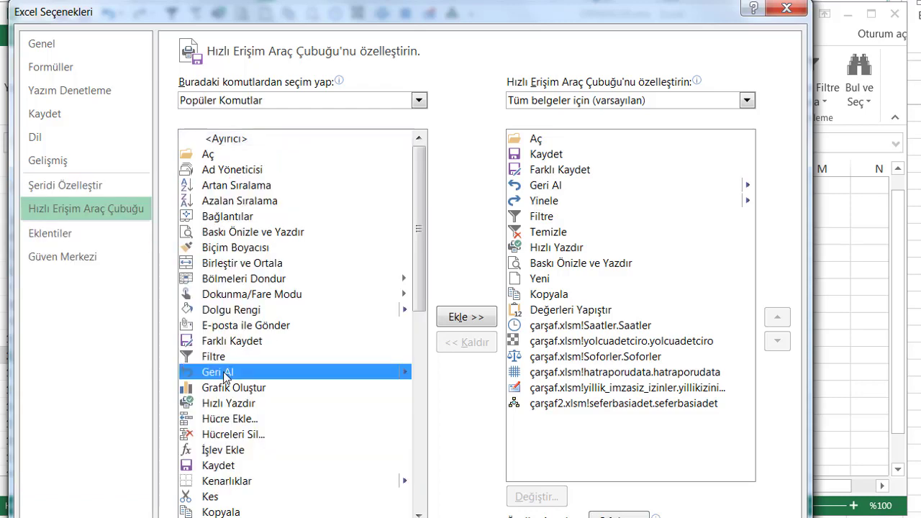
scroll(410, 264, down, 9)
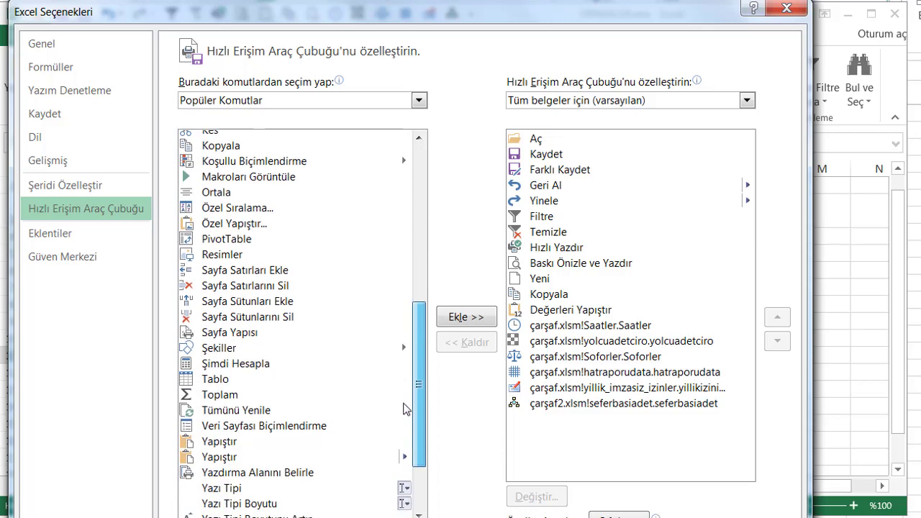
scroll(405, 417, down, 1)
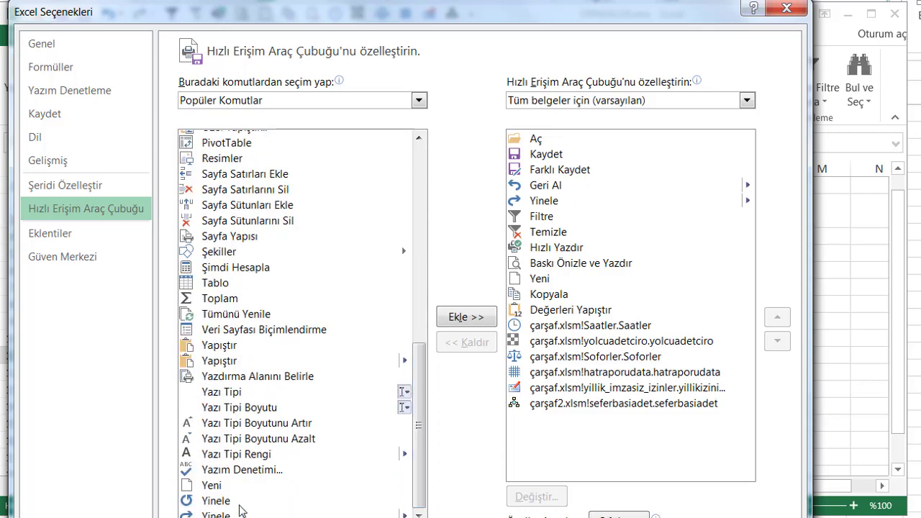
click(587, 204)
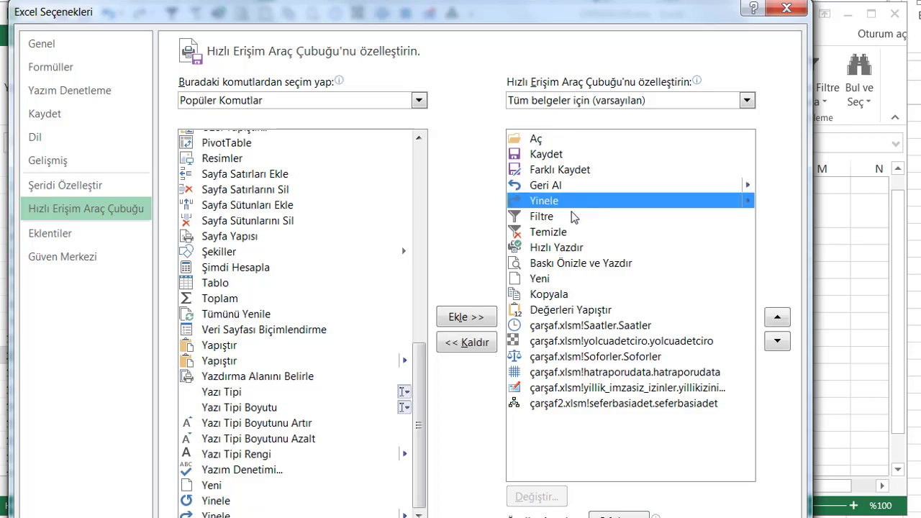
click(466, 343)
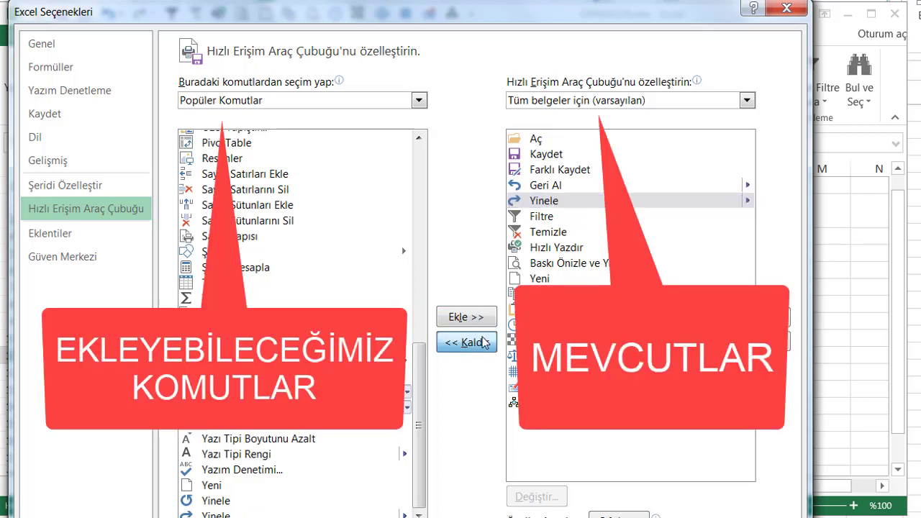
Add Yinele from Popüler Komutlar back to the Quick Access Toolbar list and move it directly below Geri Al.
click(225, 515)
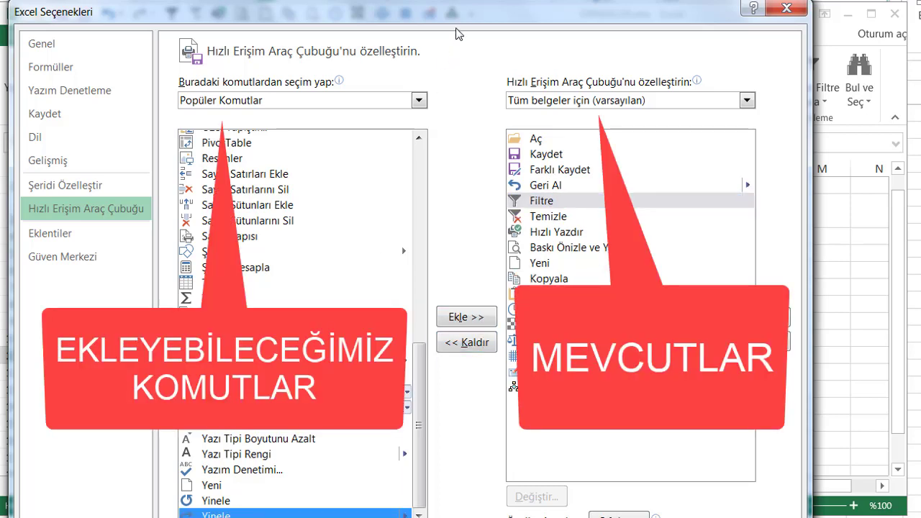
click(467, 305)
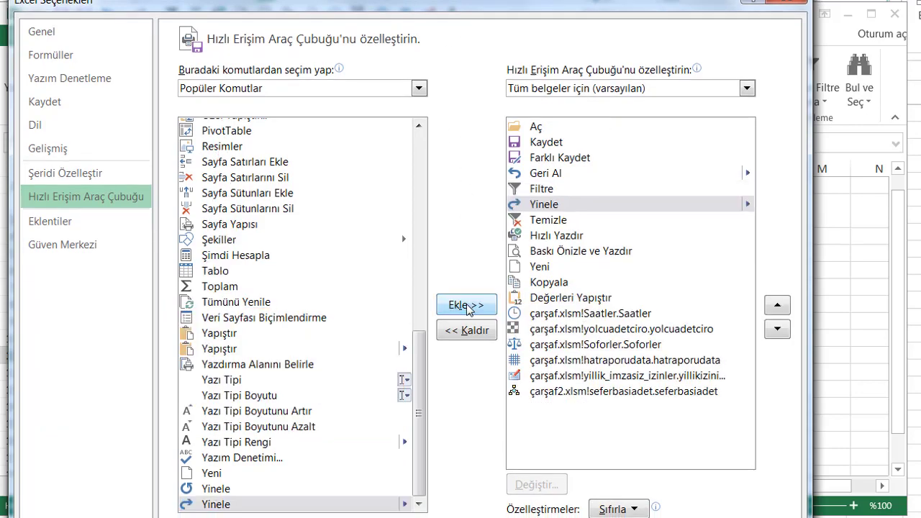
click(778, 308)
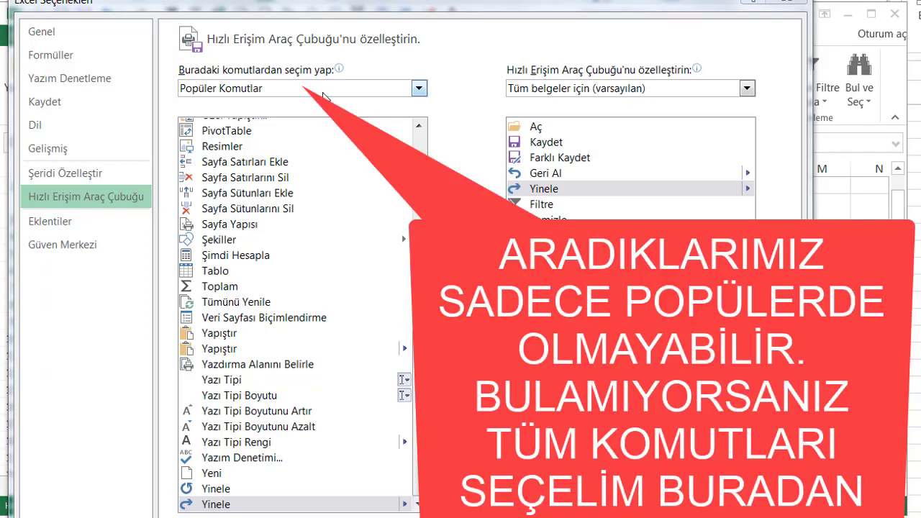
Find the Filtre and filter-clearing Temizle commands under Tüm Komutlar and match them to their entries in the toolbar list.
click(325, 94)
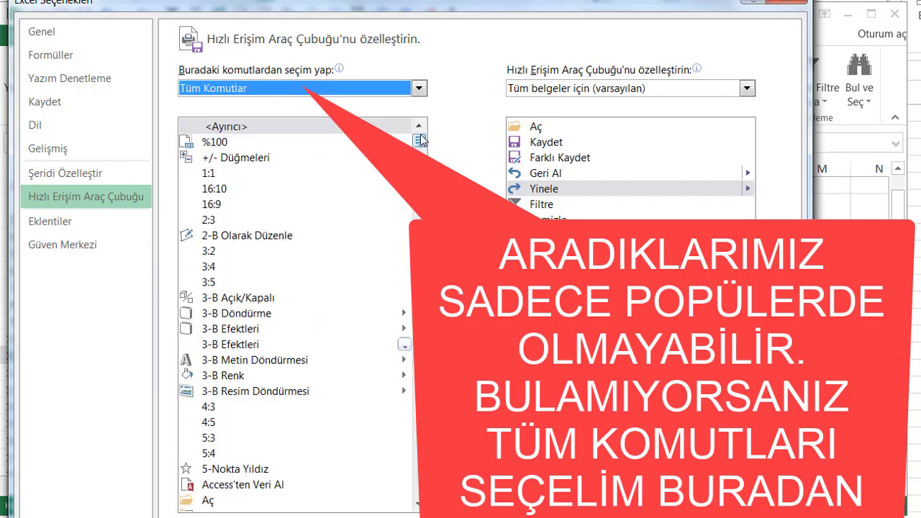
drag(420, 141, 420, 212)
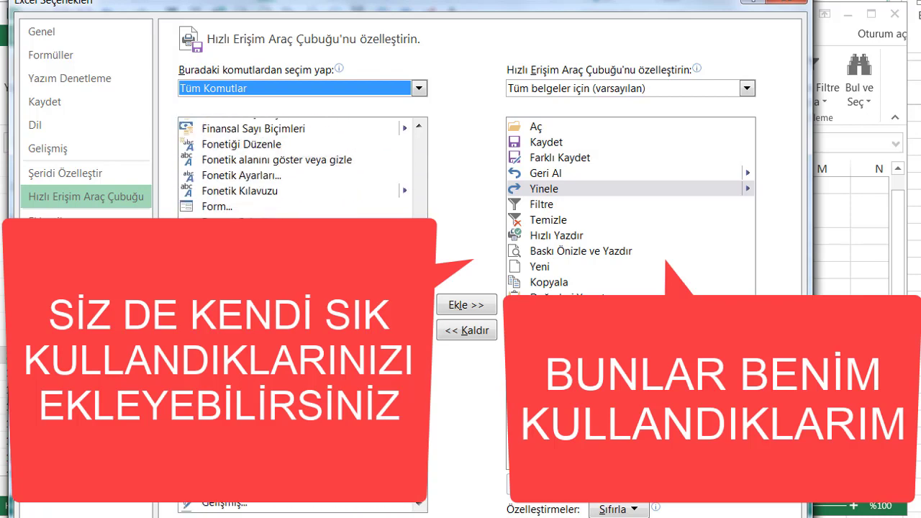
click(287, 284)
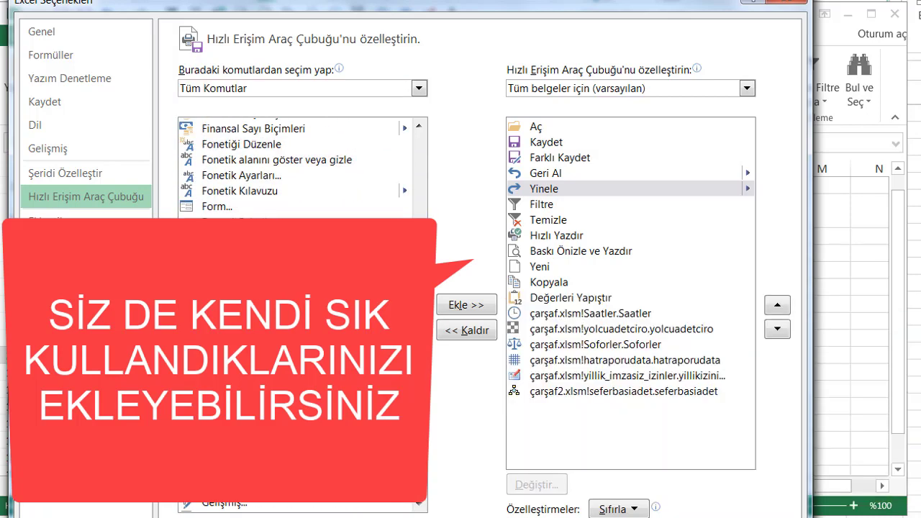
scroll(313, 262, up, 5)
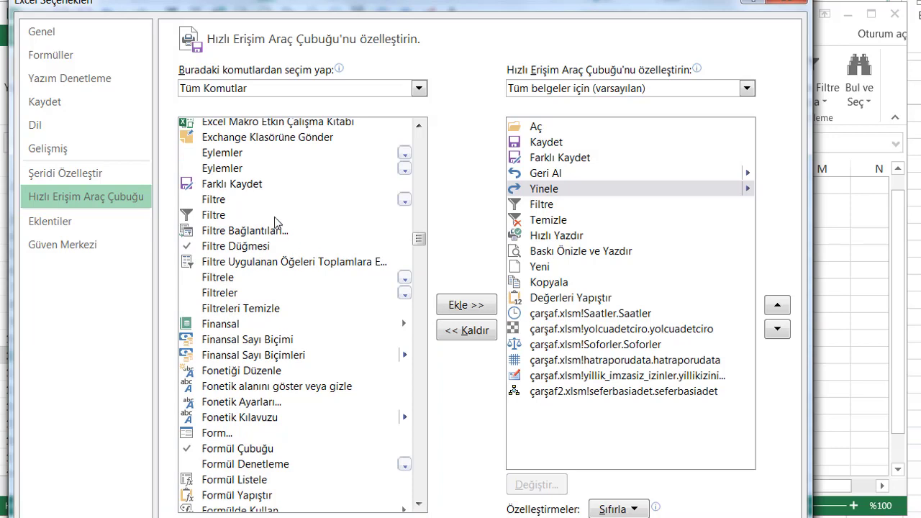
click(274, 216)
click(545, 206)
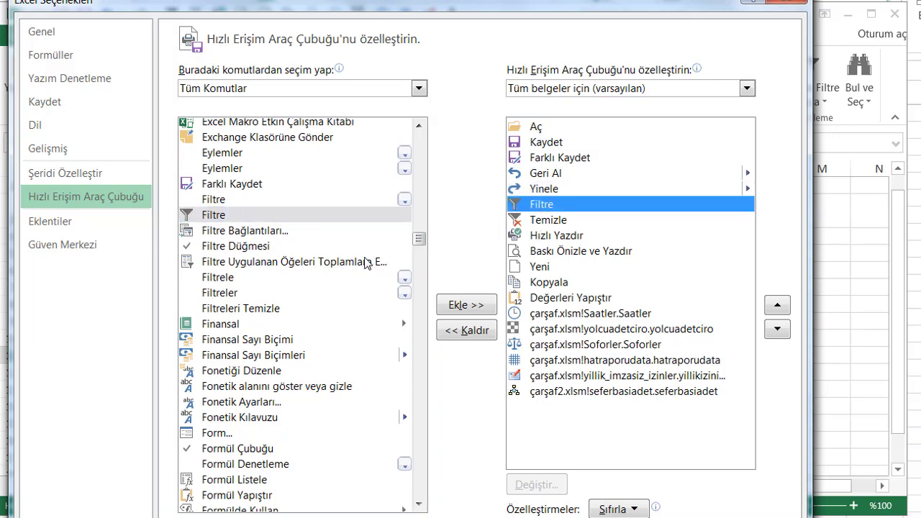
drag(419, 238, 425, 439)
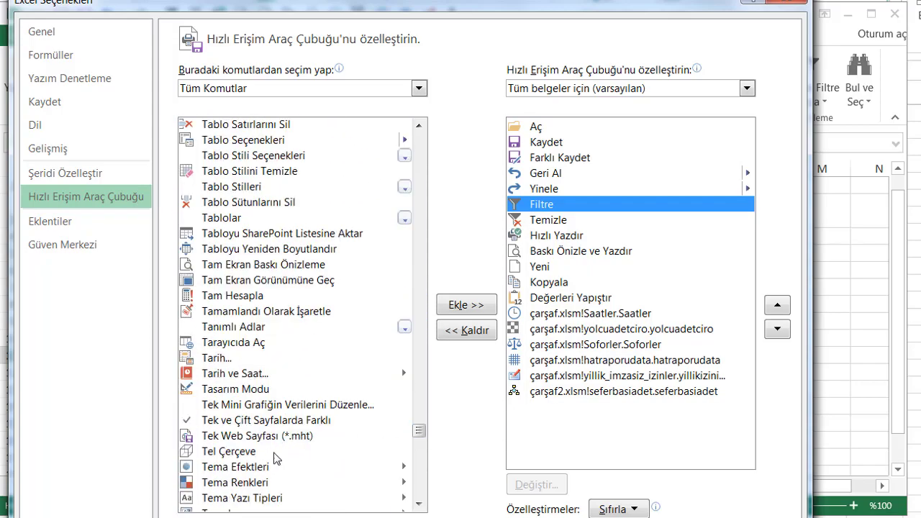
click(274, 454)
scroll(274, 453, down, 3)
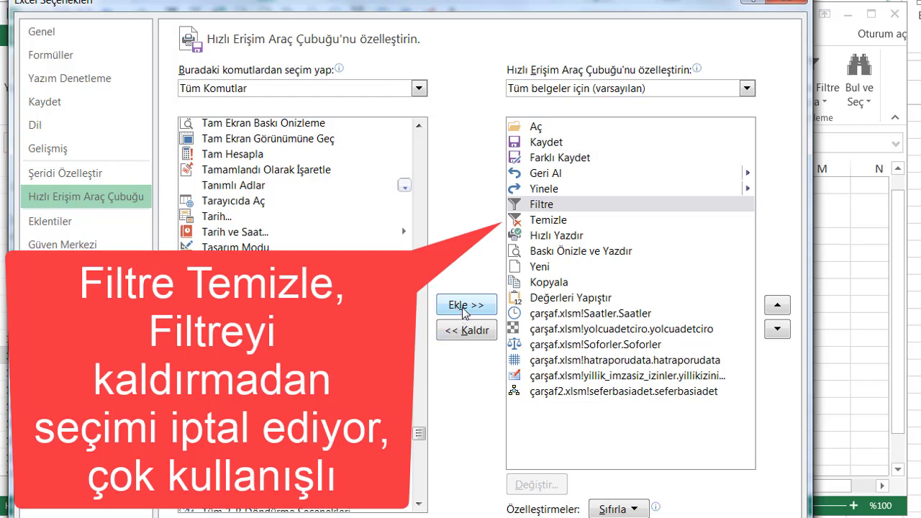
click(578, 223)
Go through the toolbar entries Hızlı Yazdır, Baskı Önizle ve Yazdır, Yeni, Kopyala and Değerleri Yapıştır.
click(566, 239)
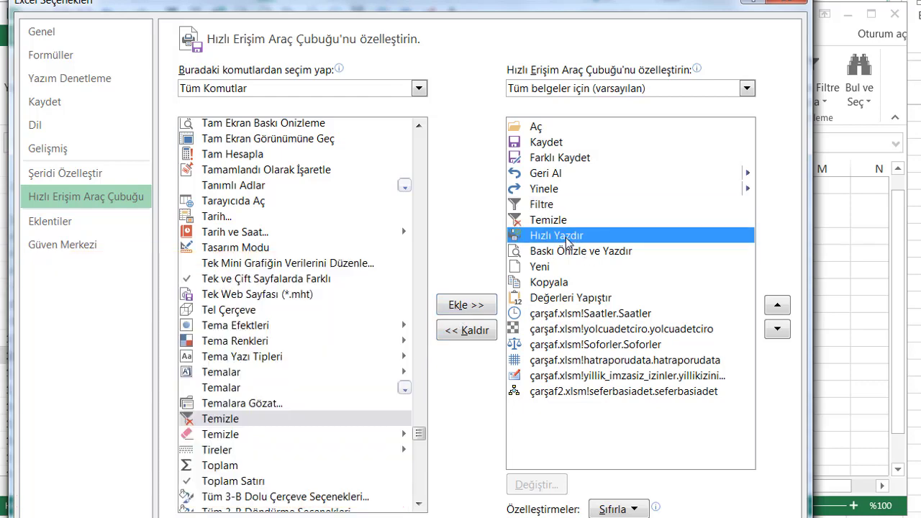
click(549, 256)
click(550, 267)
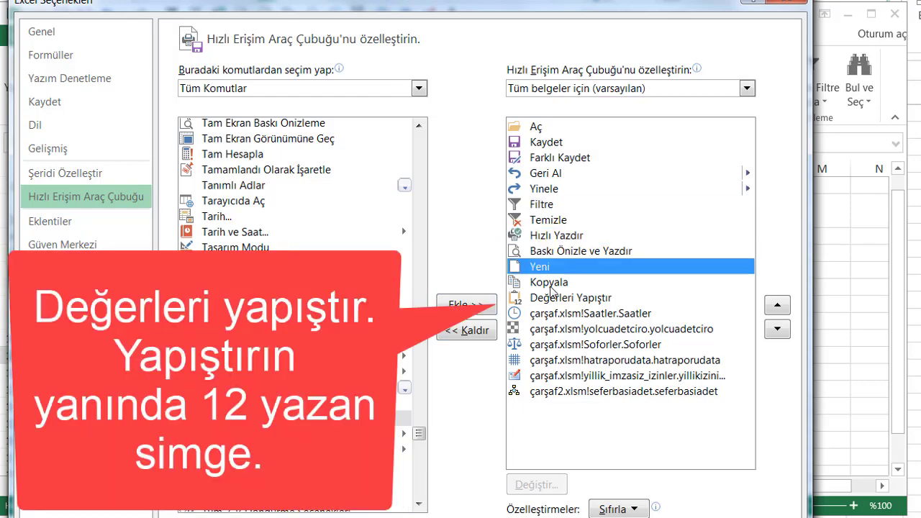
click(550, 283)
click(579, 300)
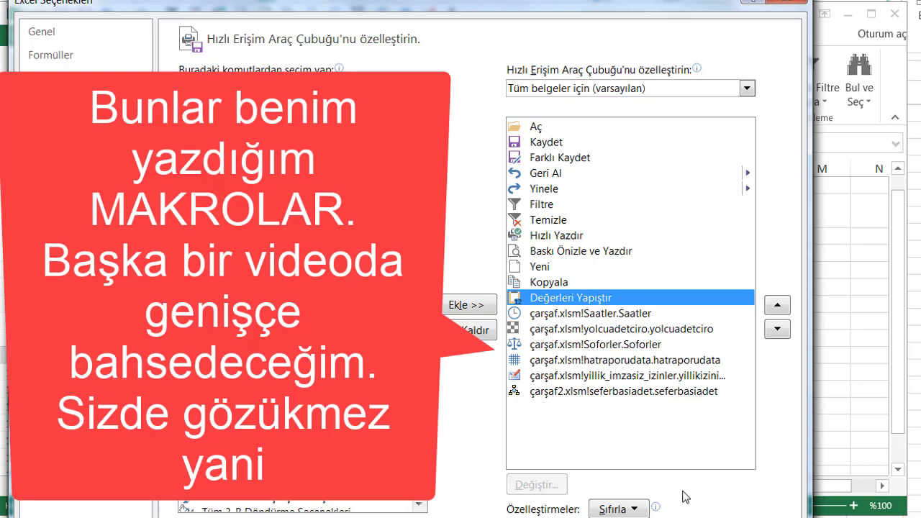
Show the Makrolar command category and close the Excel options without applying changes.
click(419, 88)
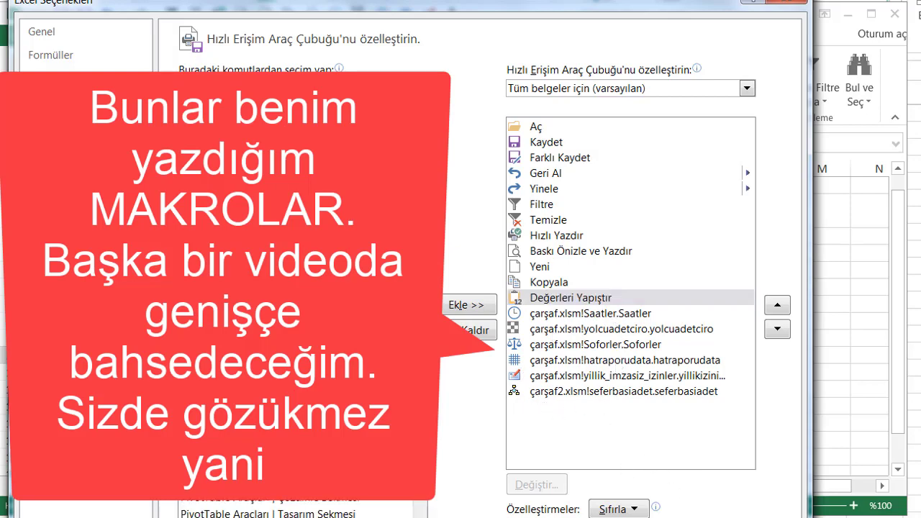
click(286, 155)
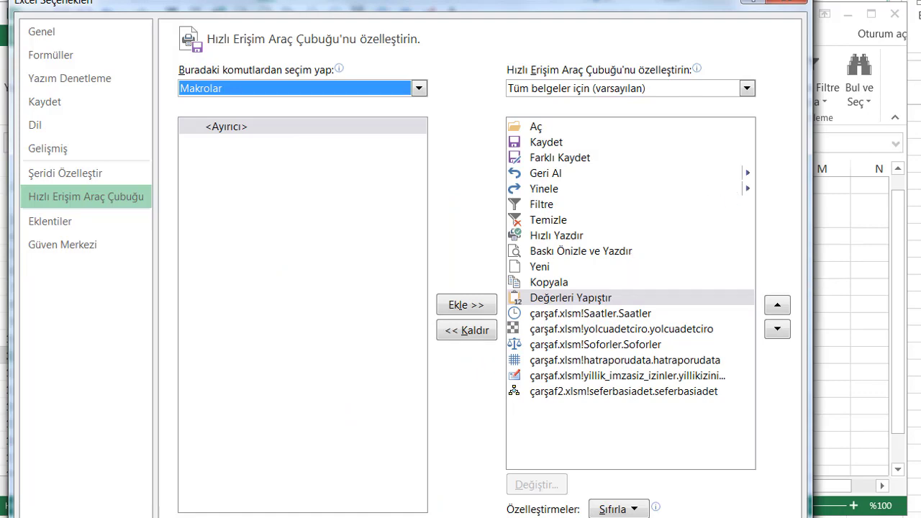
click(791, 4)
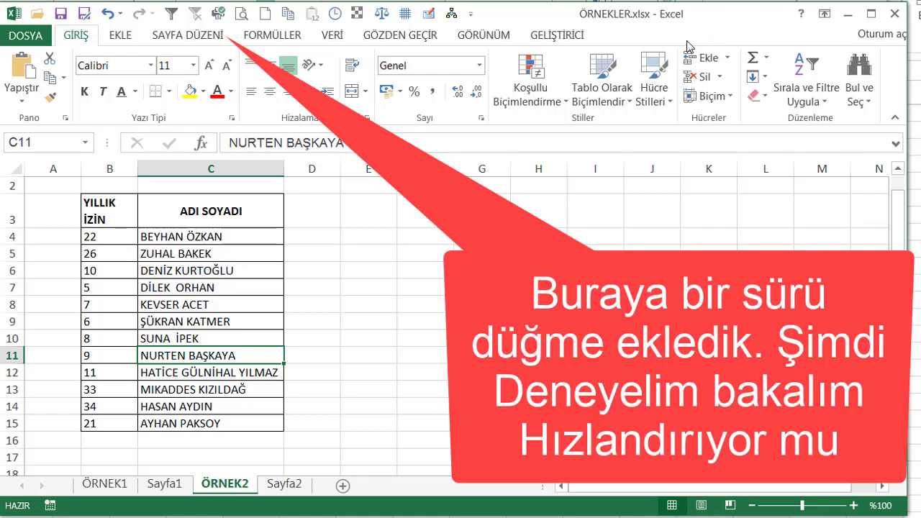
Try the Aç and Farklı Kaydet shortcuts of the Quick Access Toolbar, leaving each without opening or saving a file.
click(38, 20)
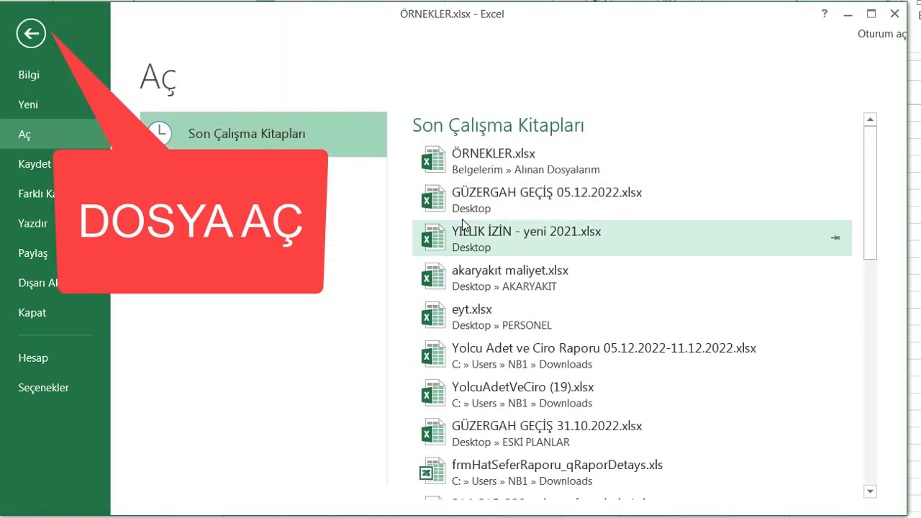
click(40, 33)
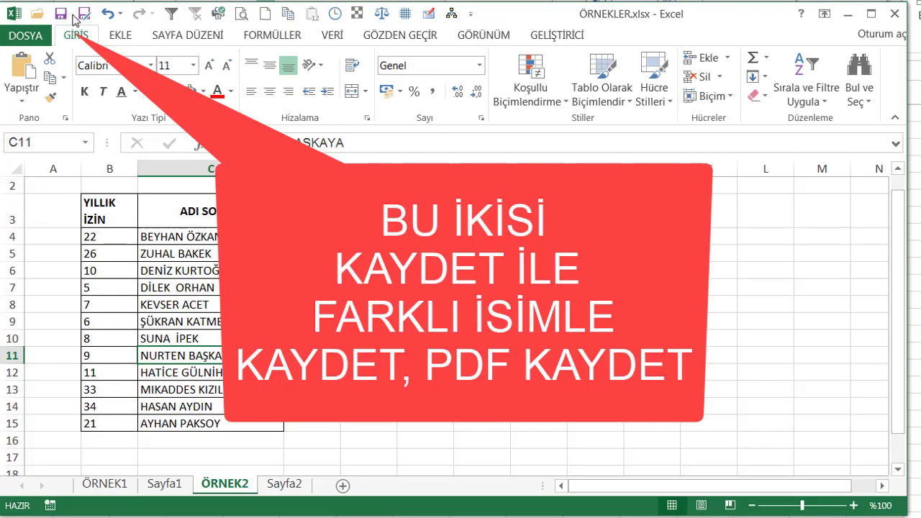
click(85, 15)
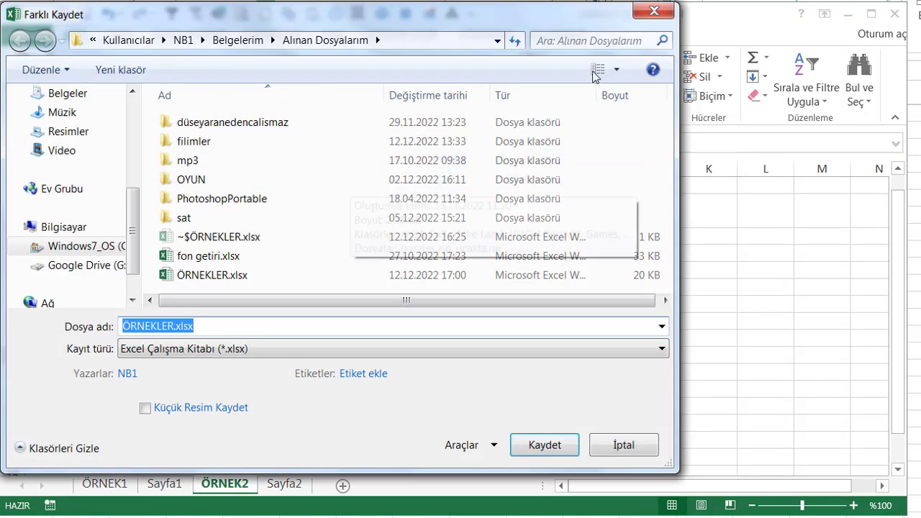
click(652, 13)
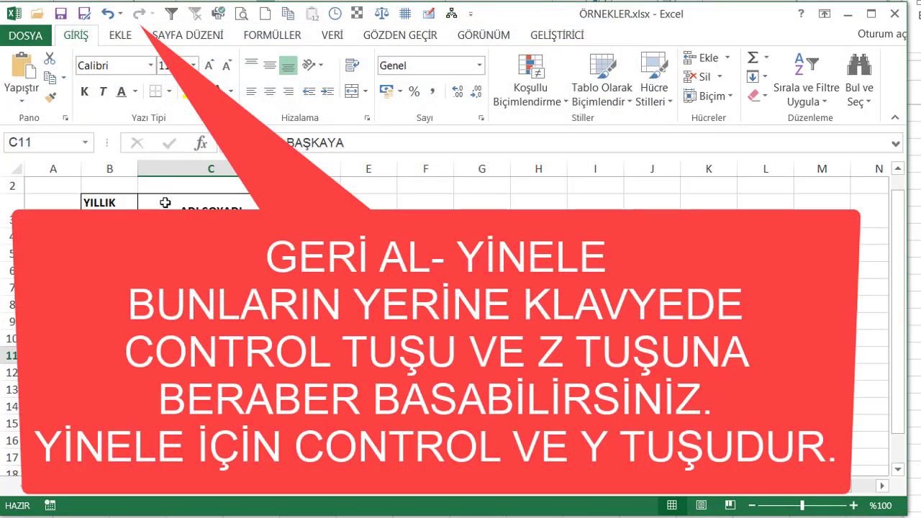
Replace the content of cell C4 on the ÖRNEK2 sheet with "aaa".
click(311, 254)
click(216, 237)
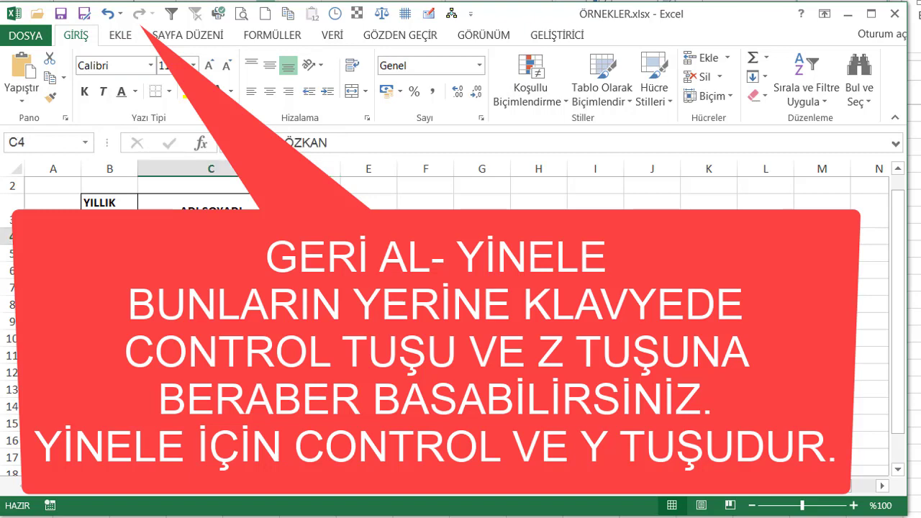
double_click(216, 236)
text(aaa)
click(312, 253)
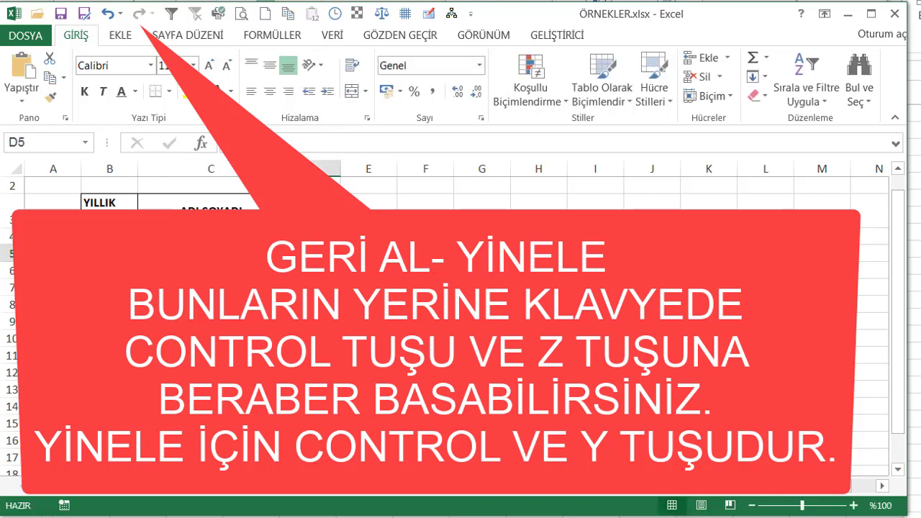
Test undo and redo on the C4 edit, finishing with the edit undone.
click(253, 237)
click(107, 16)
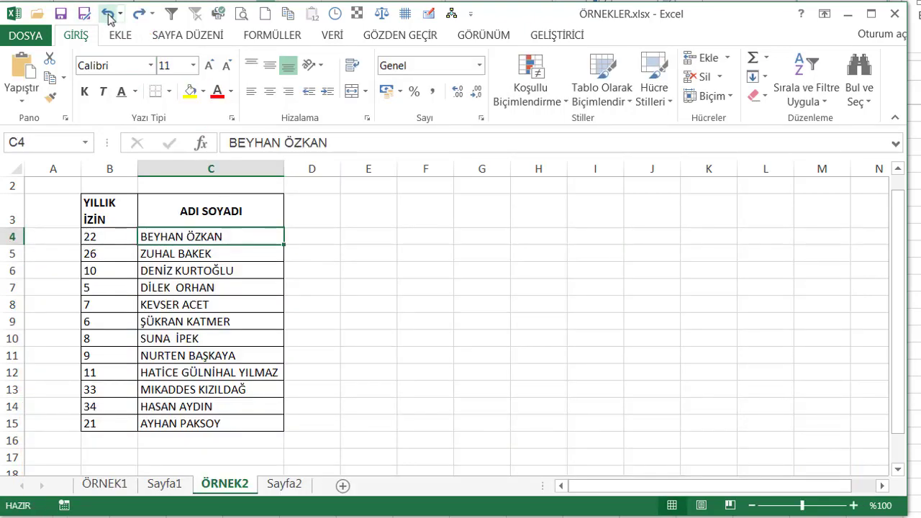
click(138, 15)
click(107, 15)
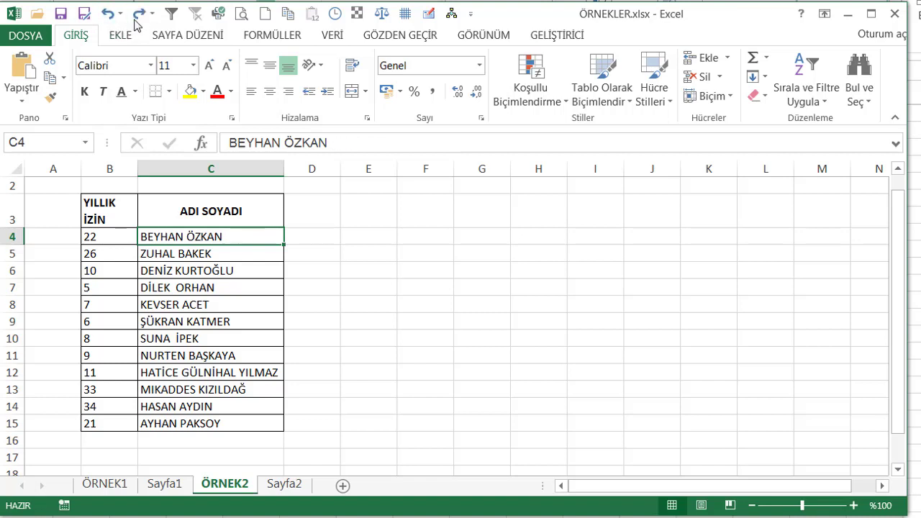
Redo the edit in cell C4 and undo it again.
click(139, 14)
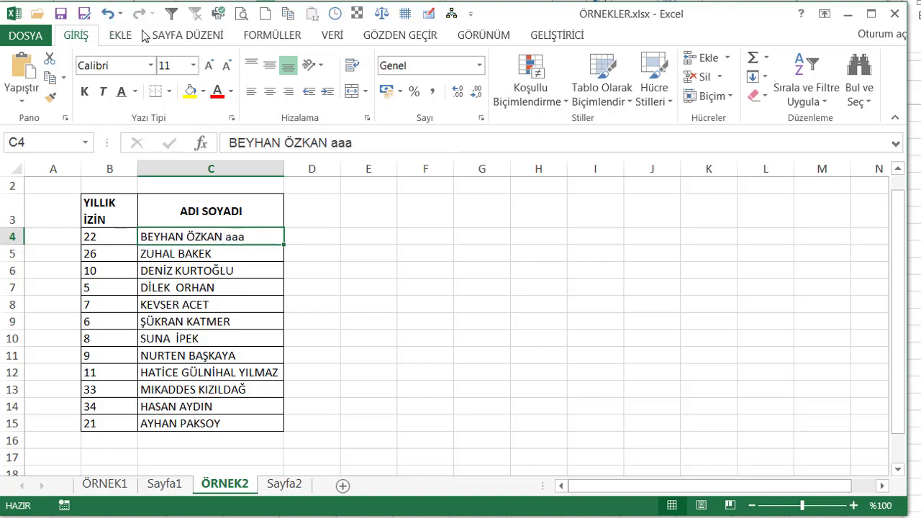
click(107, 14)
Turn on filtering for the table headers in B3:C3.
drag(124, 206, 243, 214)
click(171, 14)
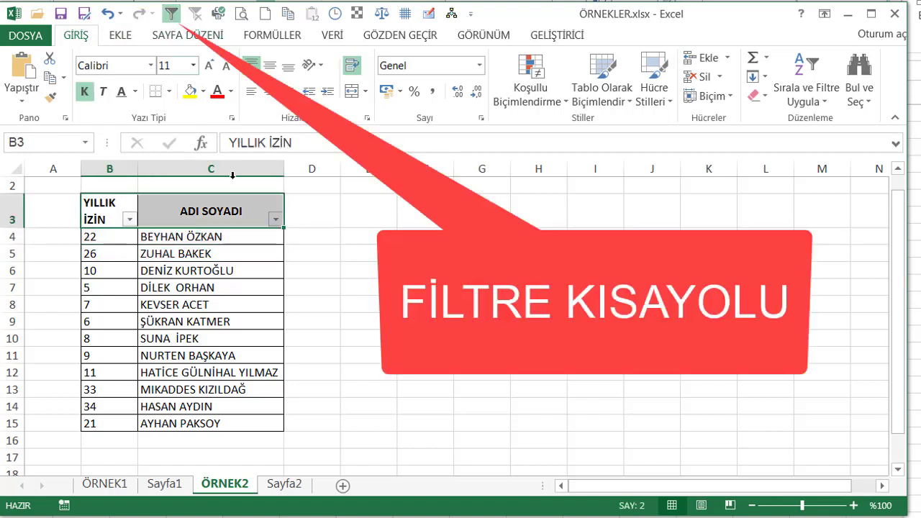
Filter the ADI SOYADI column to only the name in cell C4, and clear the filter again.
click(275, 219)
scroll(270, 425, down, 1)
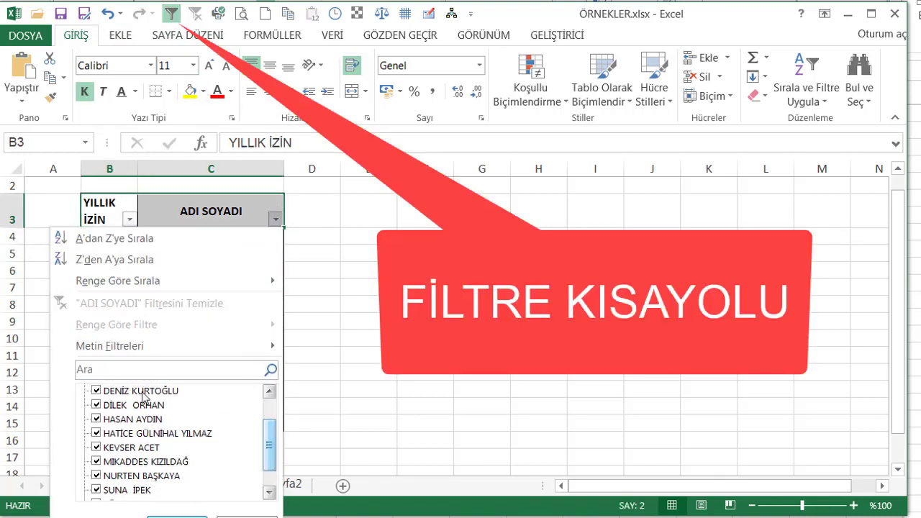
click(140, 391)
scroll(277, 441, up, 1)
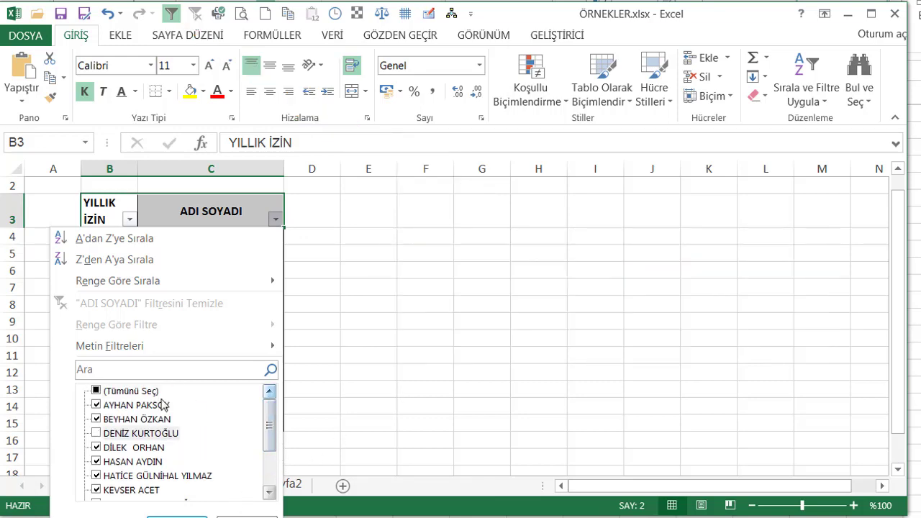
click(133, 390)
click(135, 418)
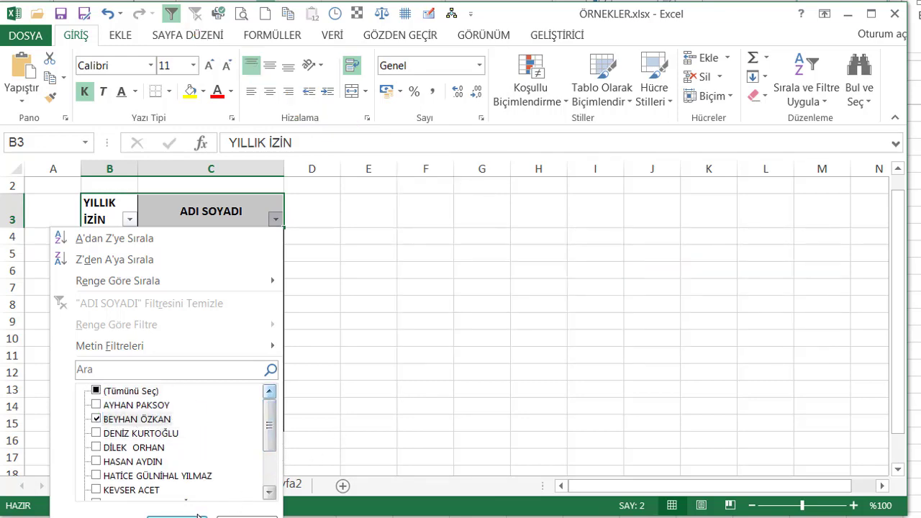
click(177, 516)
click(201, 15)
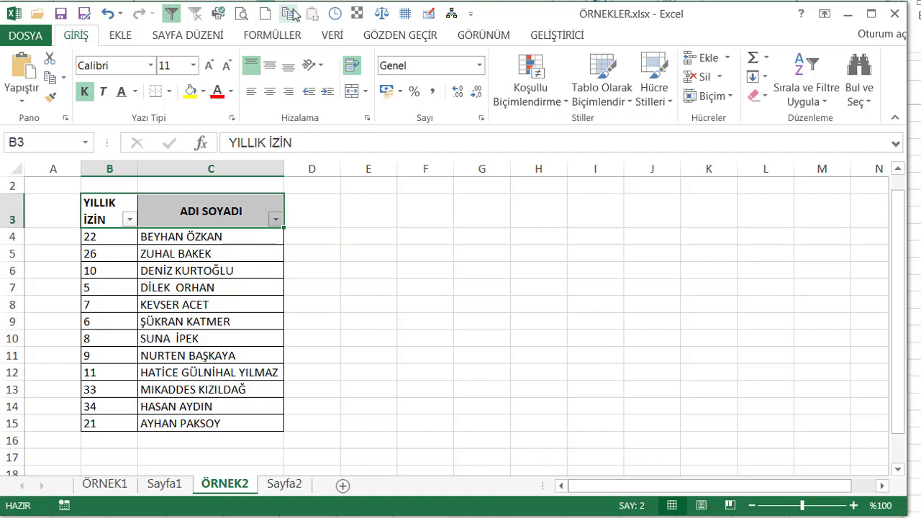
Copy the names in C4:C8 and paste them starting at cell E3.
click(195, 272)
drag(204, 236, 216, 304)
key(ctrl+c)
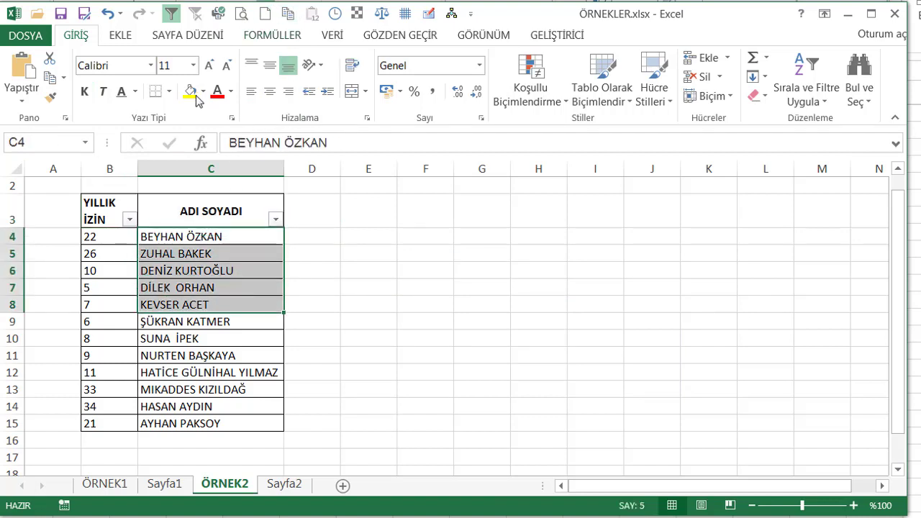
click(288, 13)
click(368, 216)
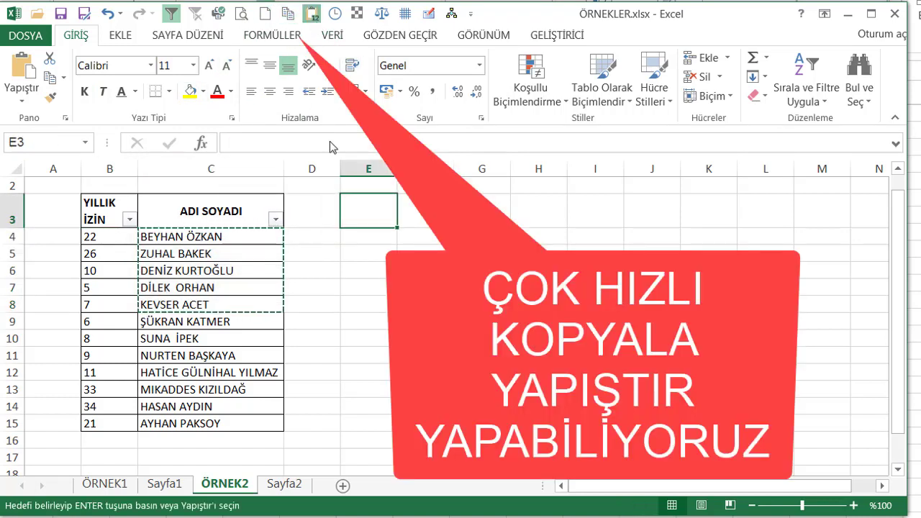
click(311, 12)
Paste the copied names again starting at cell G4.
drag(355, 253, 355, 288)
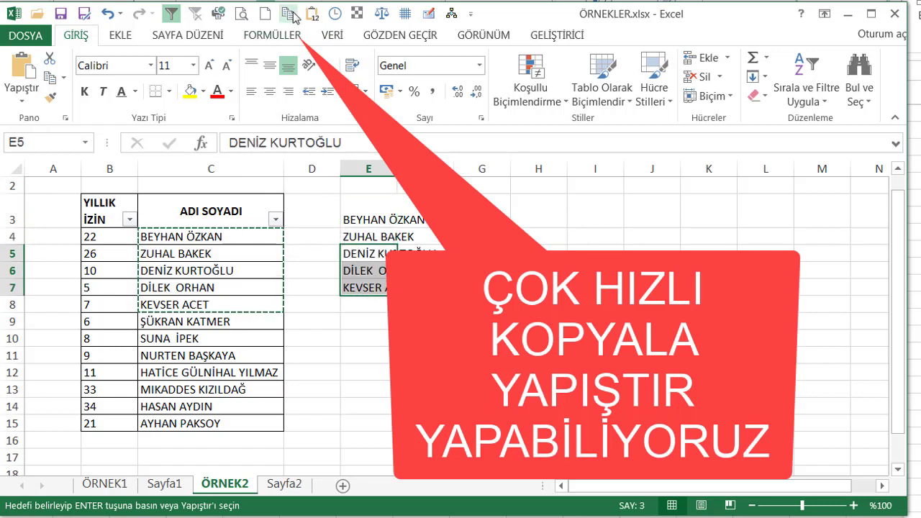
click(482, 237)
click(310, 13)
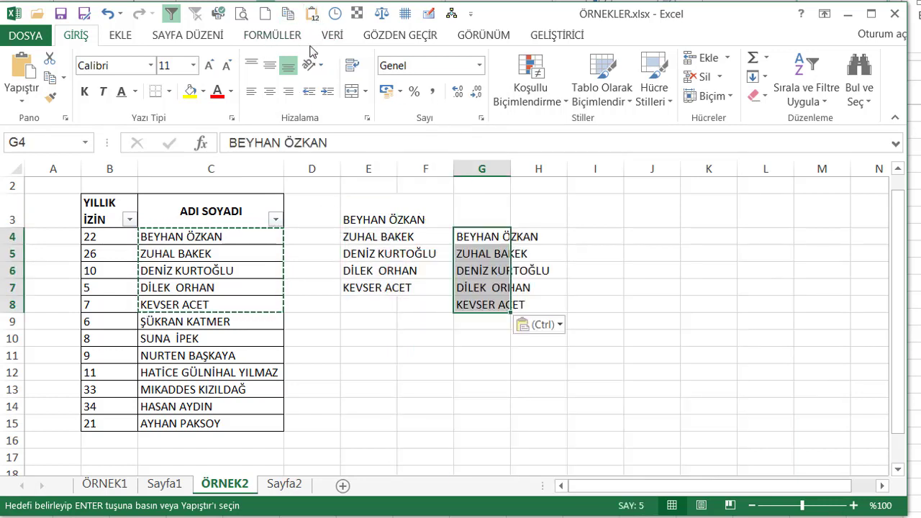
Copy the name in cell G5 and paste it into cell I3.
click(477, 254)
click(288, 13)
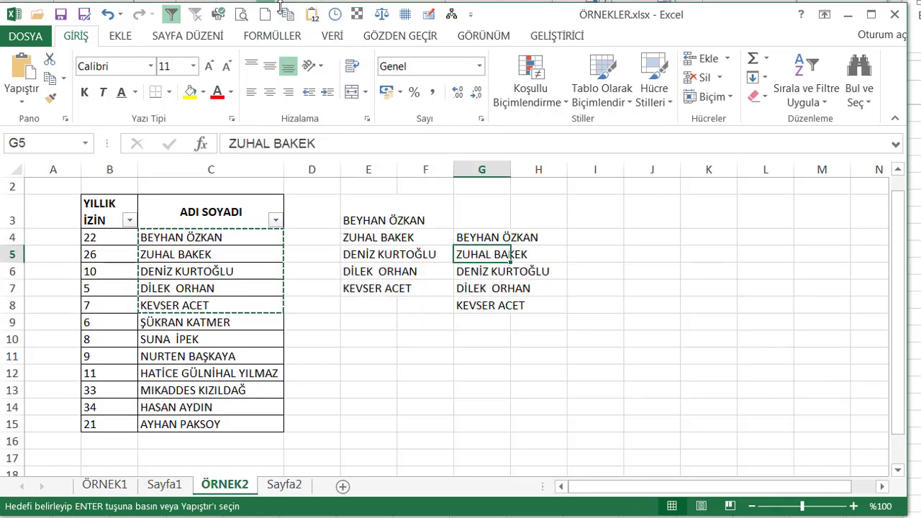
click(592, 210)
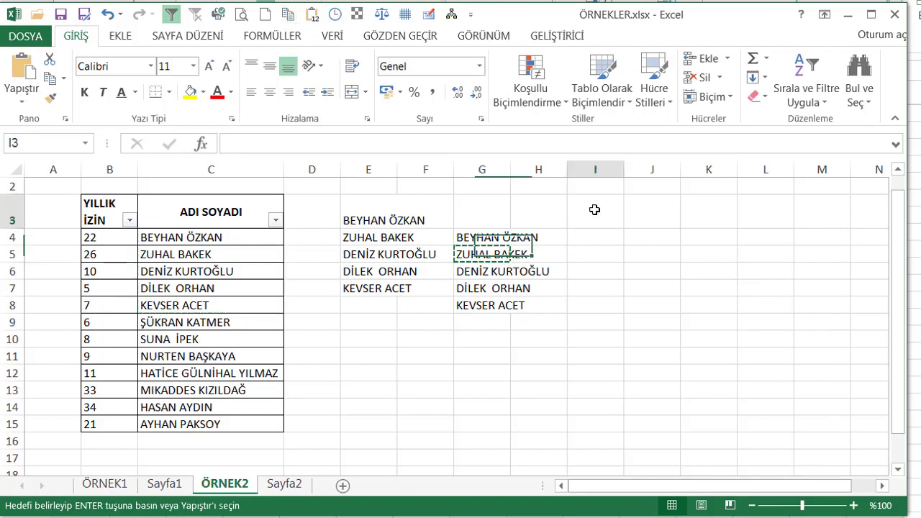
click(311, 13)
Copy the names in G6:G8 and paste them starting at cell E10.
drag(496, 305, 489, 271)
key(ctrl+c)
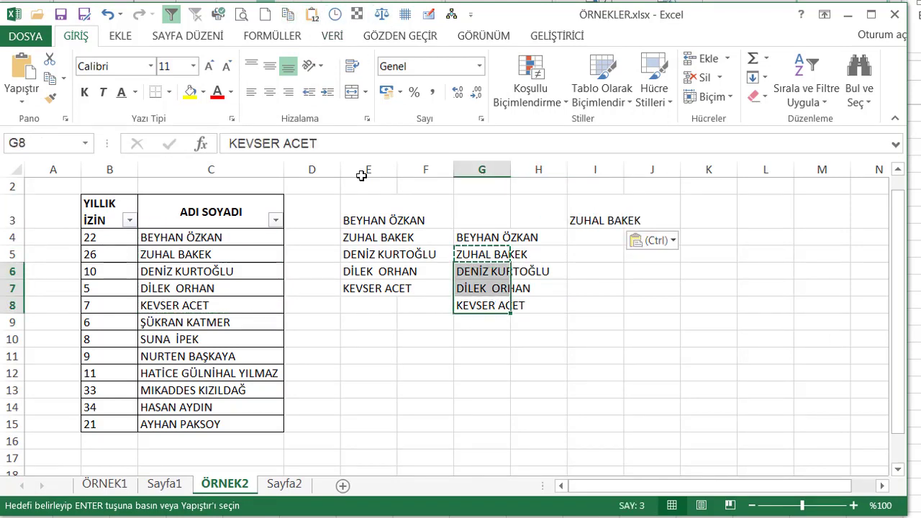
click(288, 13)
click(379, 302)
click(367, 339)
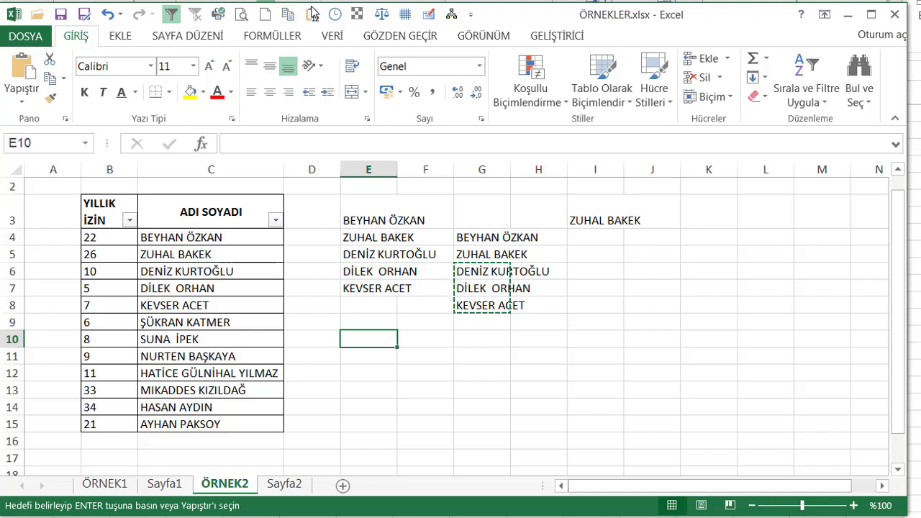
click(311, 13)
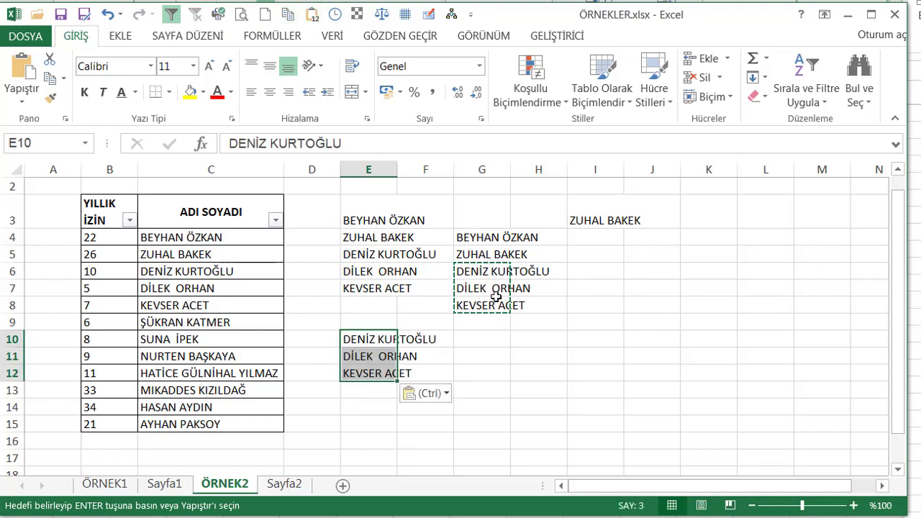
Clear all the pasted names from the range E3:J13.
drag(375, 223, 675, 386)
key(Delete)
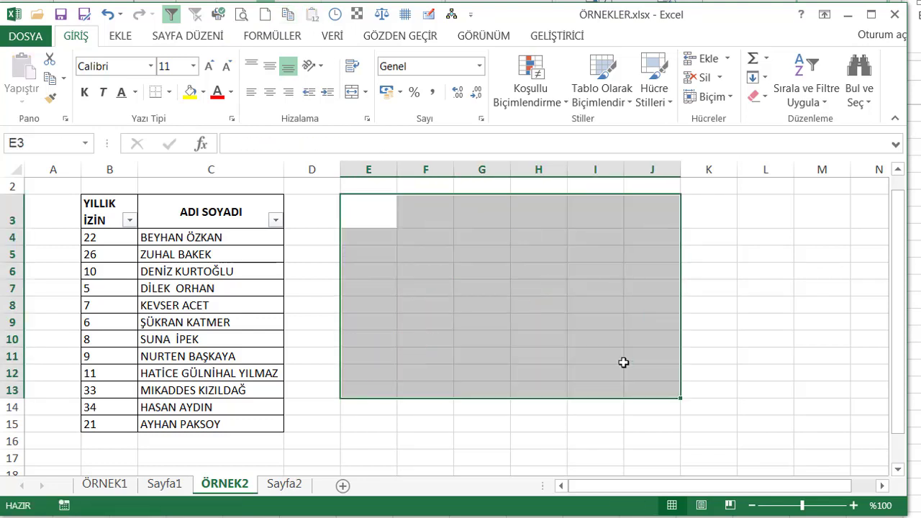
click(482, 321)
Copy the names in C4:C7 and paste them starting at cell E4.
drag(222, 237, 234, 288)
right_click(237, 265)
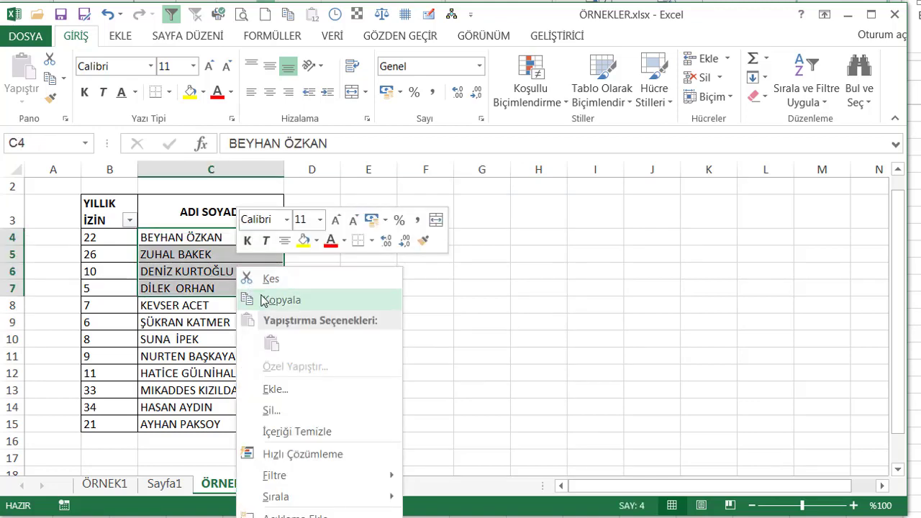
click(268, 300)
click(388, 247)
right_click(364, 239)
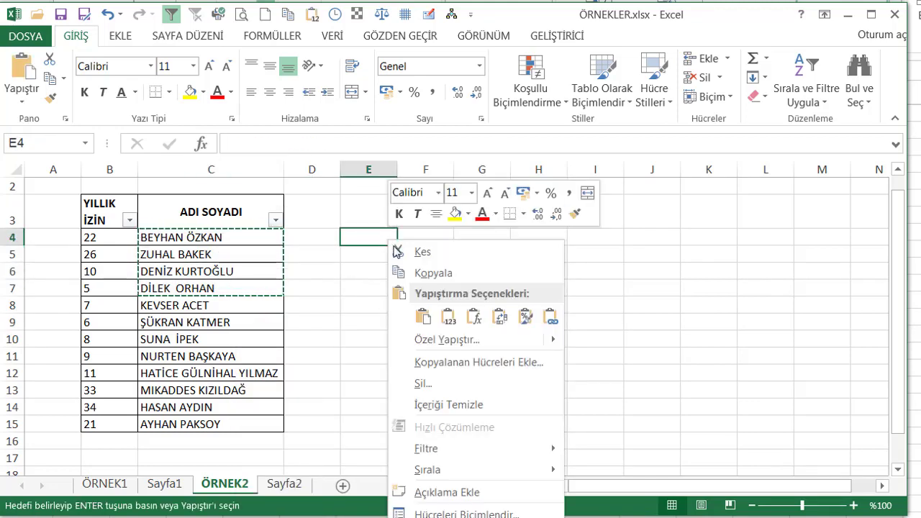
click(420, 315)
Copy the names in C7:C11 and paste them starting at cell G4.
drag(191, 288, 223, 356)
right_click(223, 328)
click(268, 3)
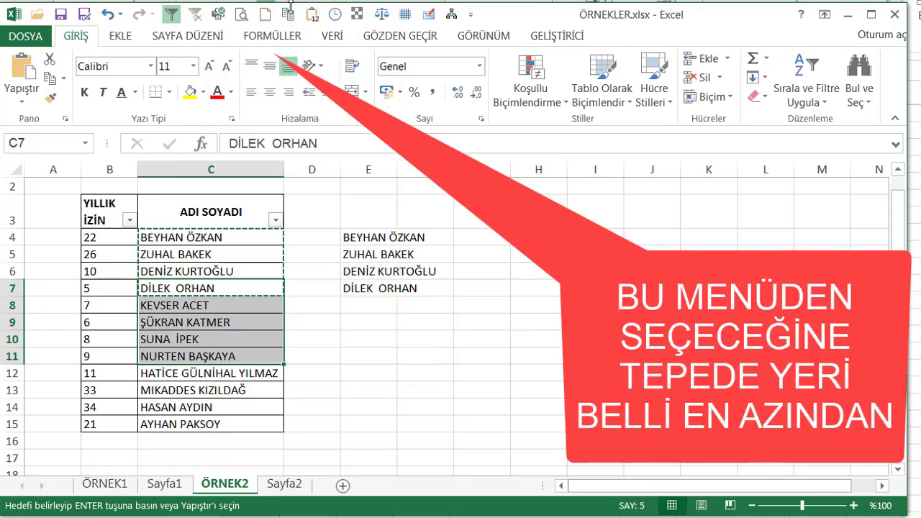
click(478, 236)
right_click(493, 237)
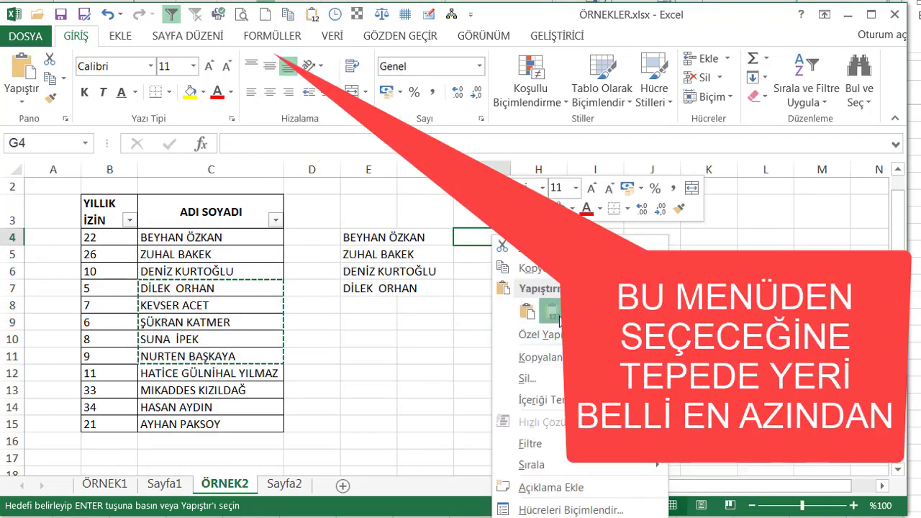
click(526, 311)
Clear the pasted names from the range E4:G9.
drag(360, 238, 498, 322)
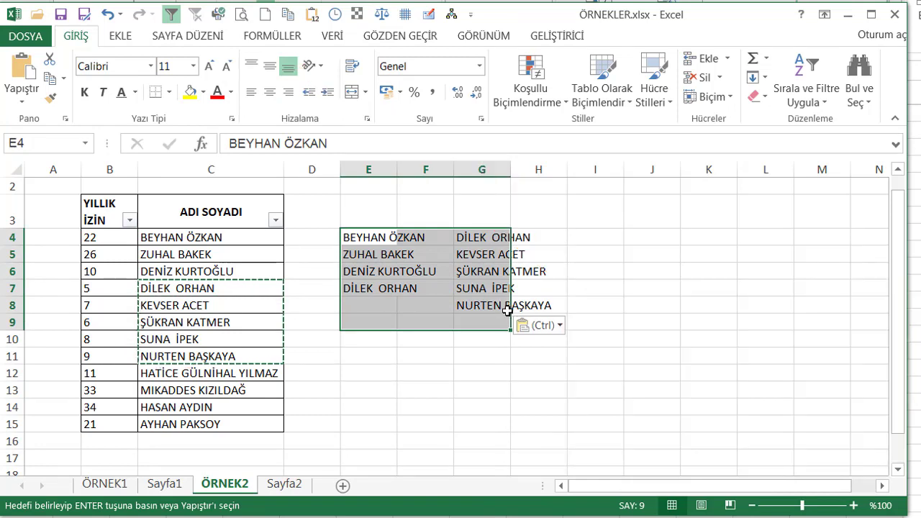
key(Delete)
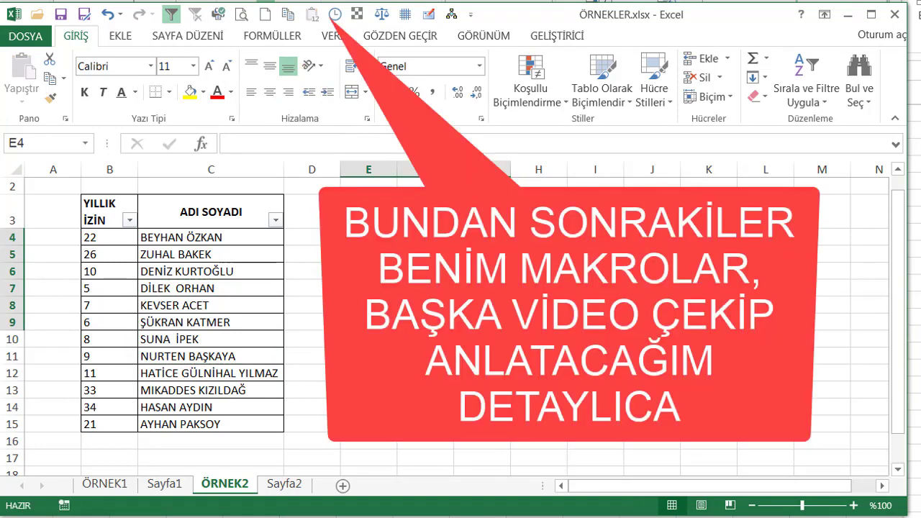
click(425, 254)
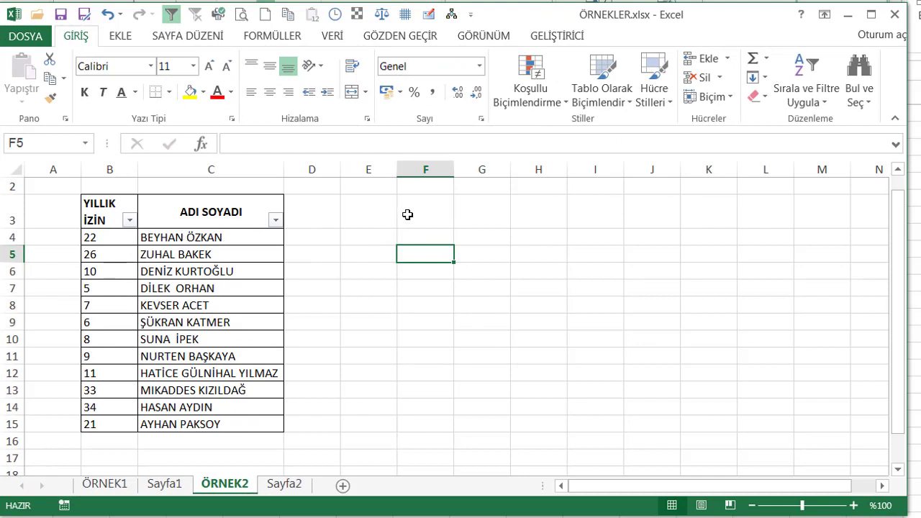
Enter "CTRL" in cell F3.
click(438, 219)
text(CTRL)
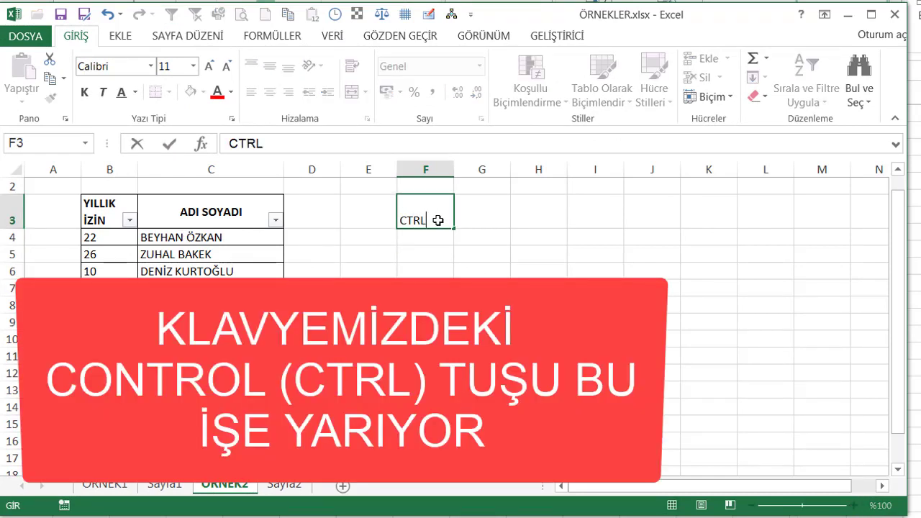
key(Return)
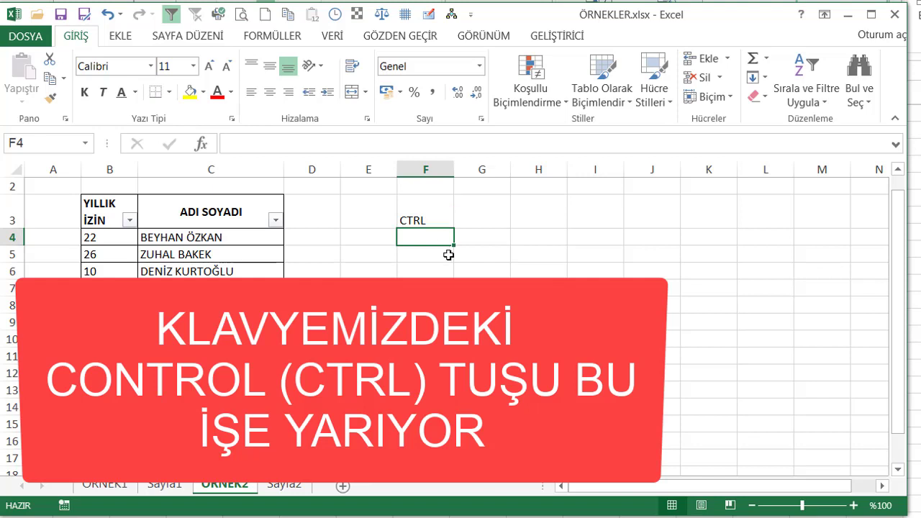
Enter "YÖN" in cell G3, discarding the partly entered "AŞAĞ".
click(488, 224)
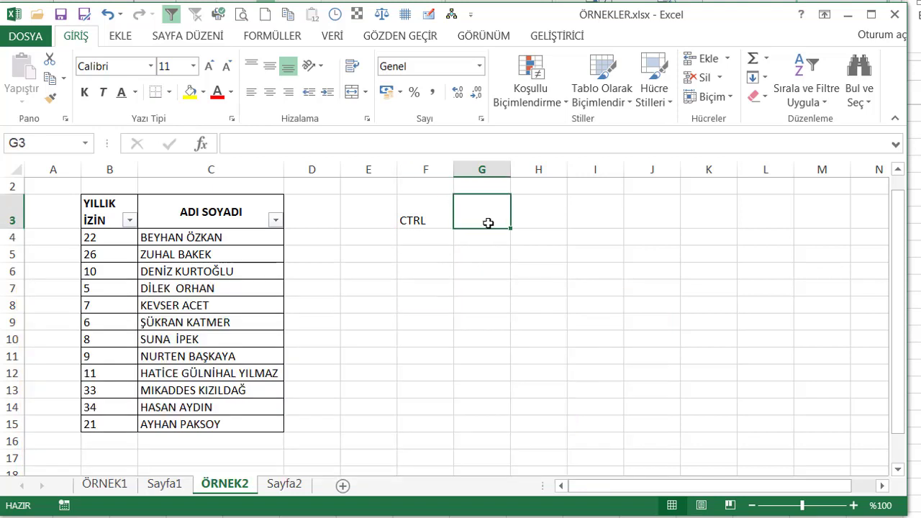
text(AŞAĞ)
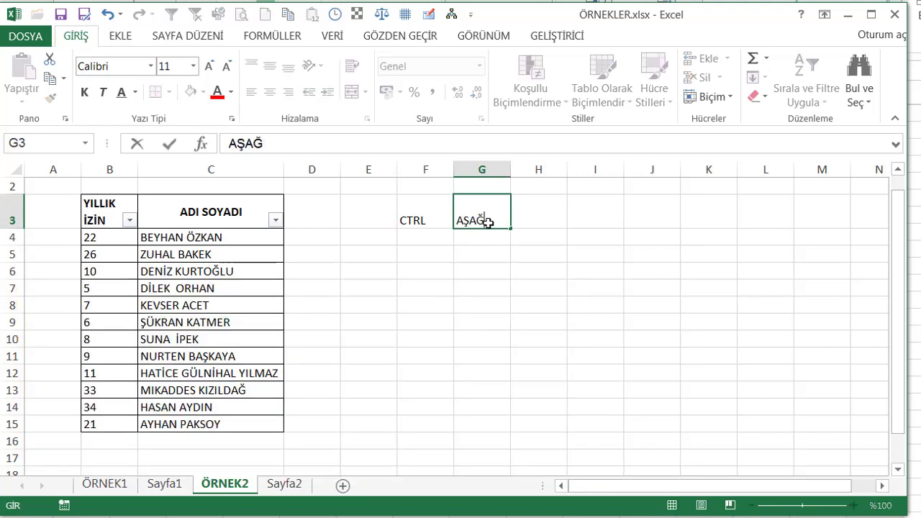
key(BackSpace)
key(BackSpace)
key(BackSpace)
key(BackSpace)
text(Y)
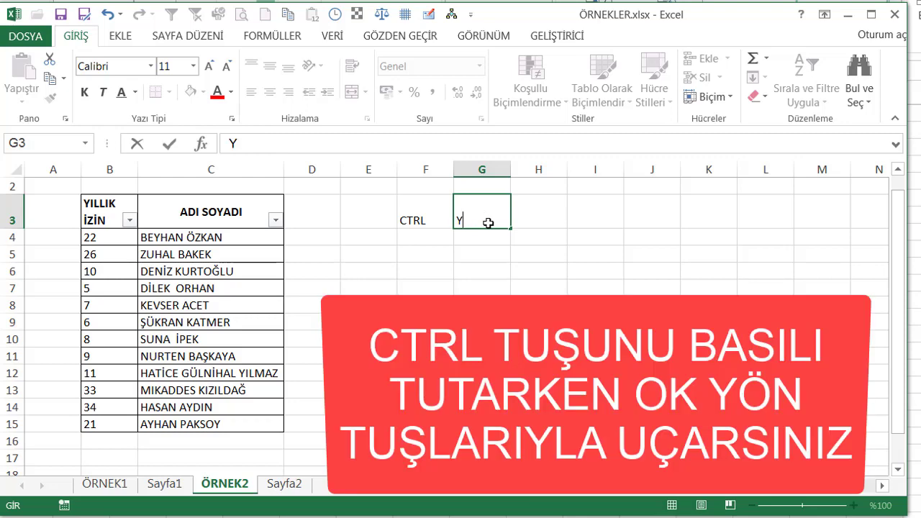
text(ÖN)
key(Return)
Jump from G3 to A1, on to the sheet's last row and last column, and back to A1.
scroll(487, 222, down, 1)
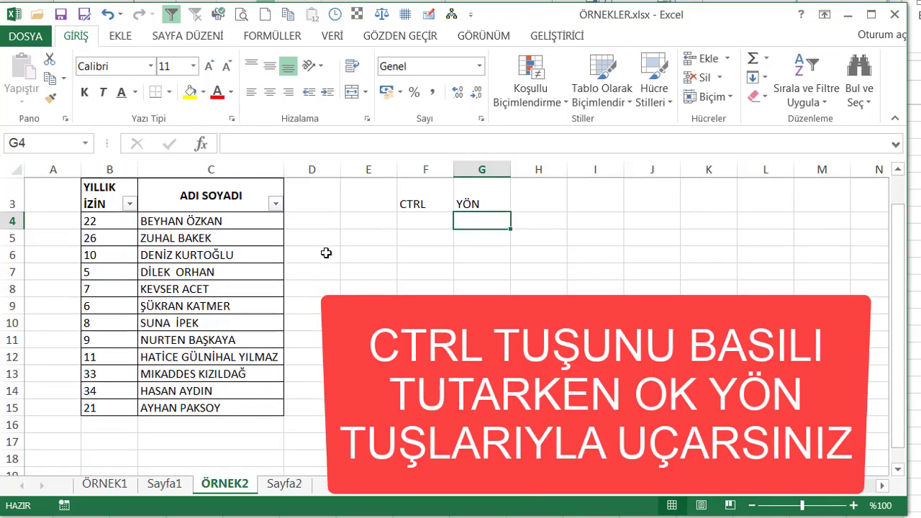
click(474, 208)
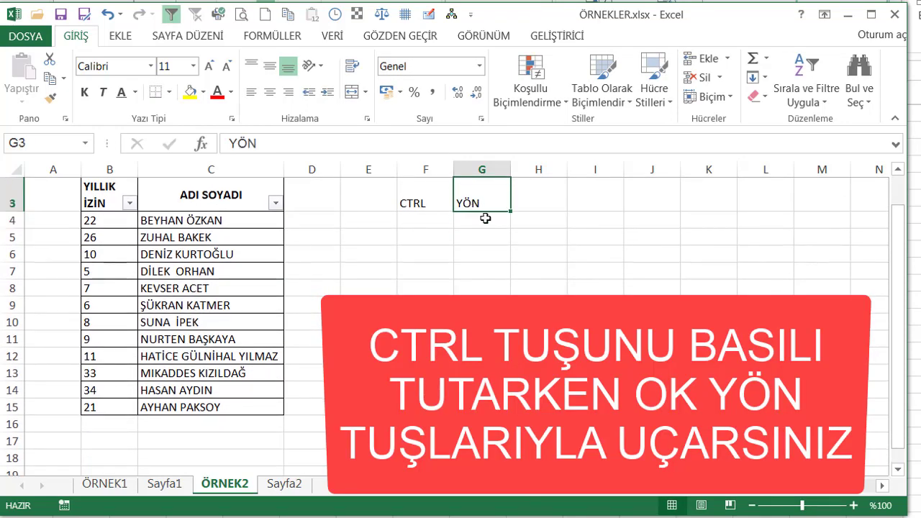
key(ctrl+Up)
key(ctrl+Left)
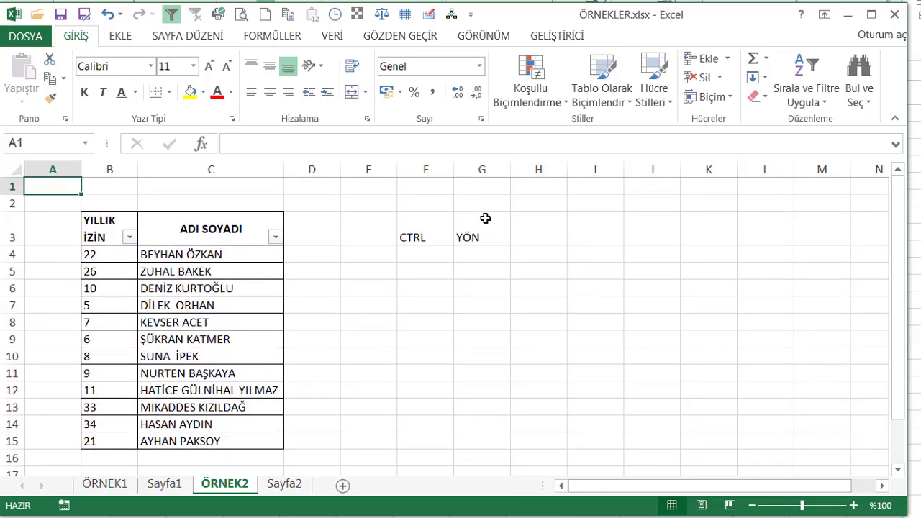
key(ctrl+Down)
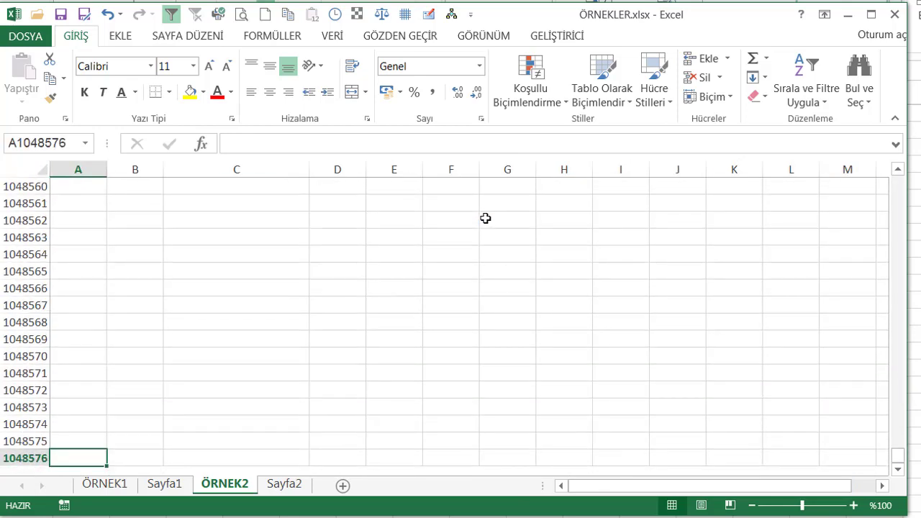
key(ctrl+Right)
key(ctrl+Up)
key(ctrl+Left)
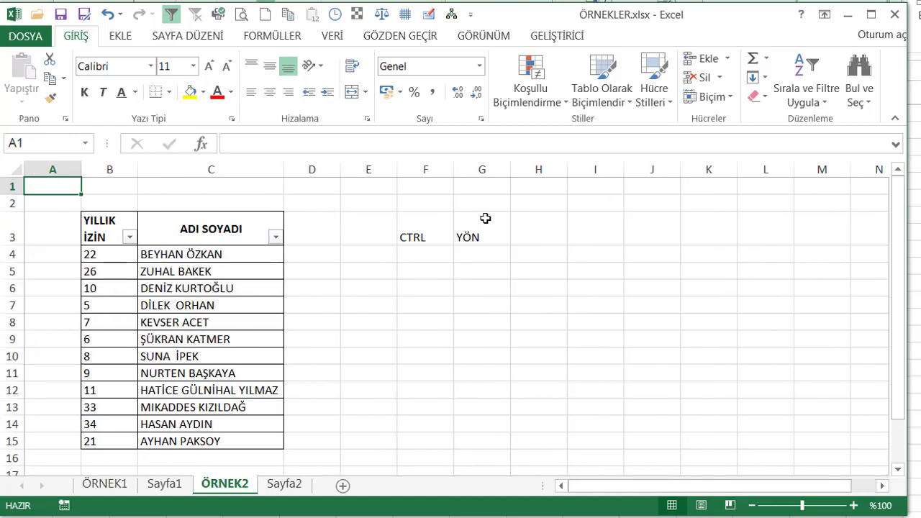
Go to the YILLIK İZİN header in B3 and jump to the table's last row and last column.
key(Down)
key(Right)
key(Down)
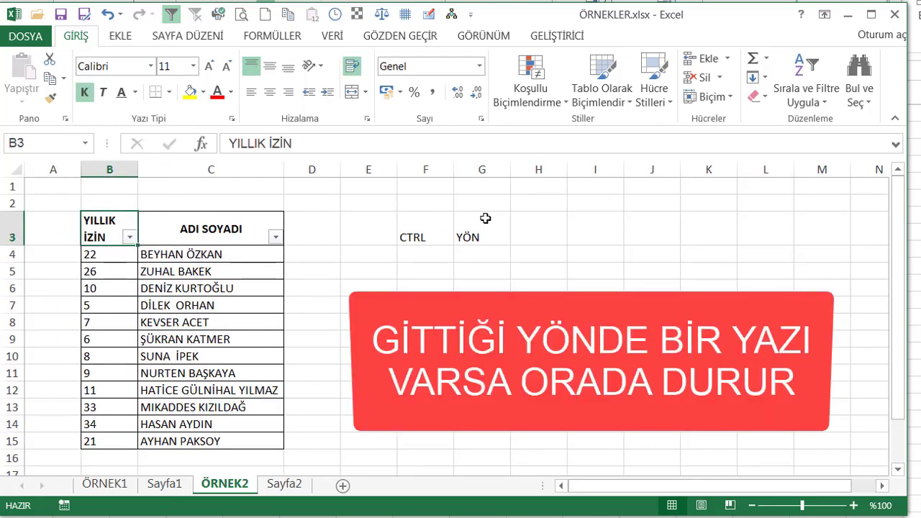
key(ctrl+Down)
key(ctrl+Right)
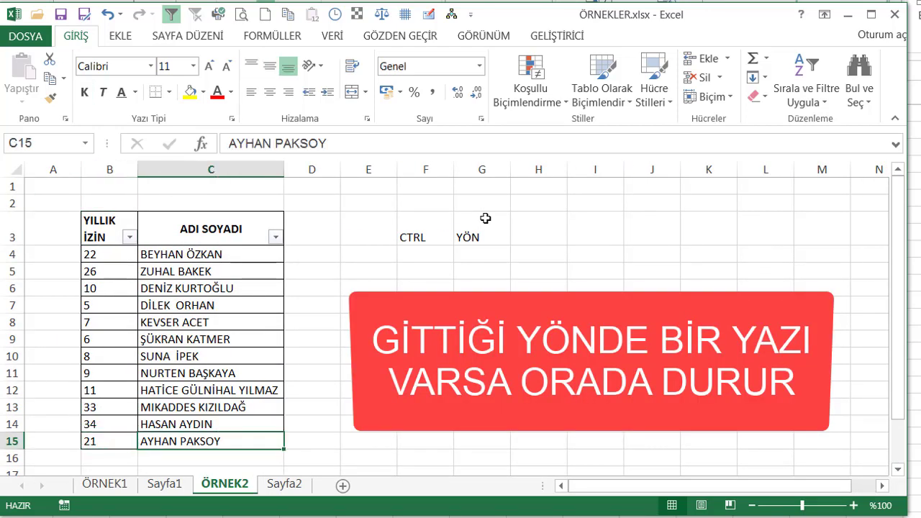
Jump repeatedly between the corner cells of the B3:C15 table, using its edges as stopping points.
key(ctrl+Up)
key(ctrl+Left)
key(ctrl+Right)
key(ctrl+Left)
key(ctrl+Down)
key(ctrl+Right)
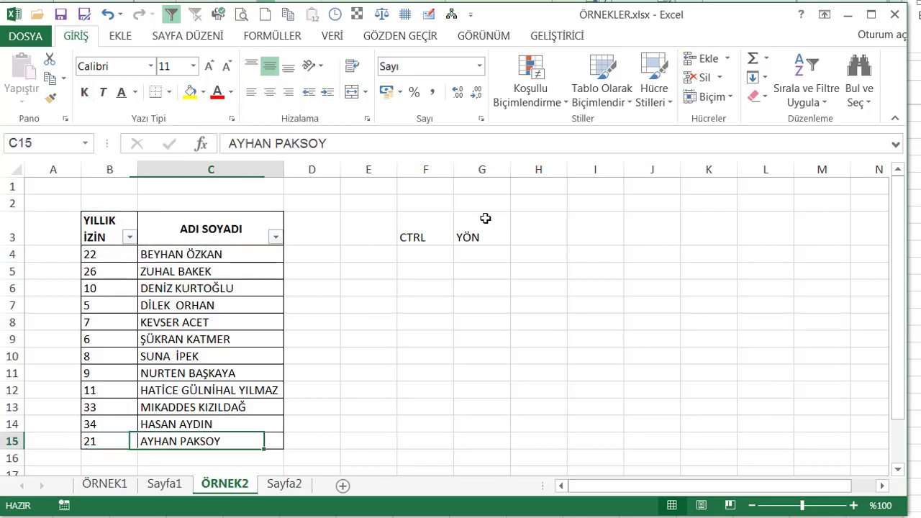
key(ctrl+Left)
key(ctrl+Up)
key(ctrl+Right)
key(ctrl+Left)
key(ctrl+Right)
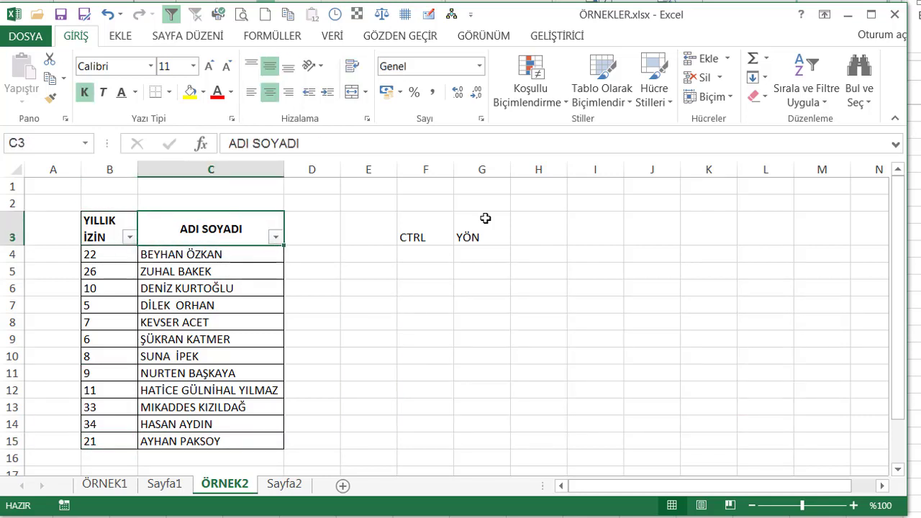
key(ctrl+Down)
key(ctrl+Left)
key(ctrl+Up)
key(ctrl+Right)
Enter "SHIFT" in cell F4 and "YÖN" in cell G4.
click(435, 250)
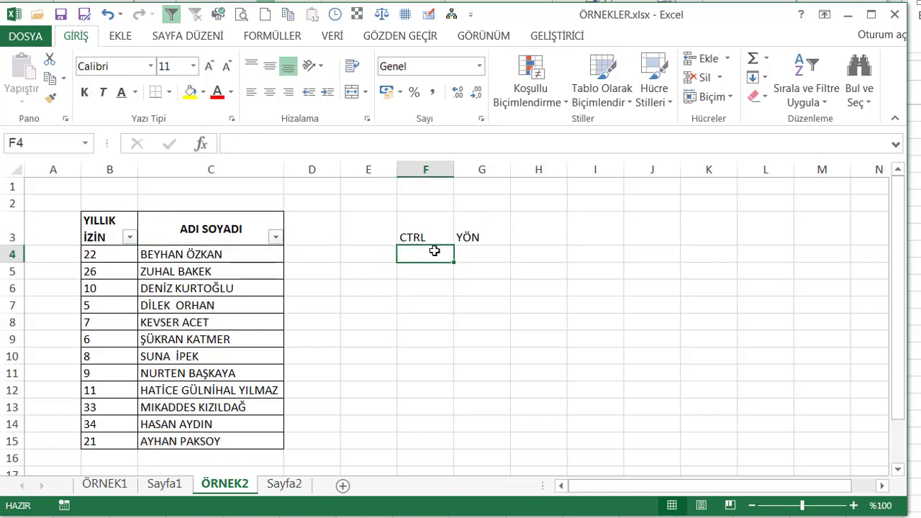
text(s)
key(BackSpace)
text(SHIFT)
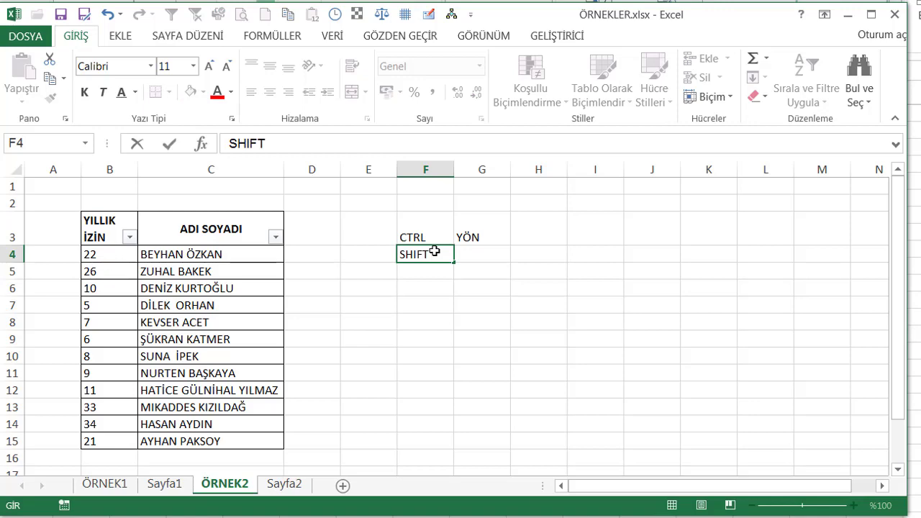
key(Tab)
text(YÖN)
key(Return)
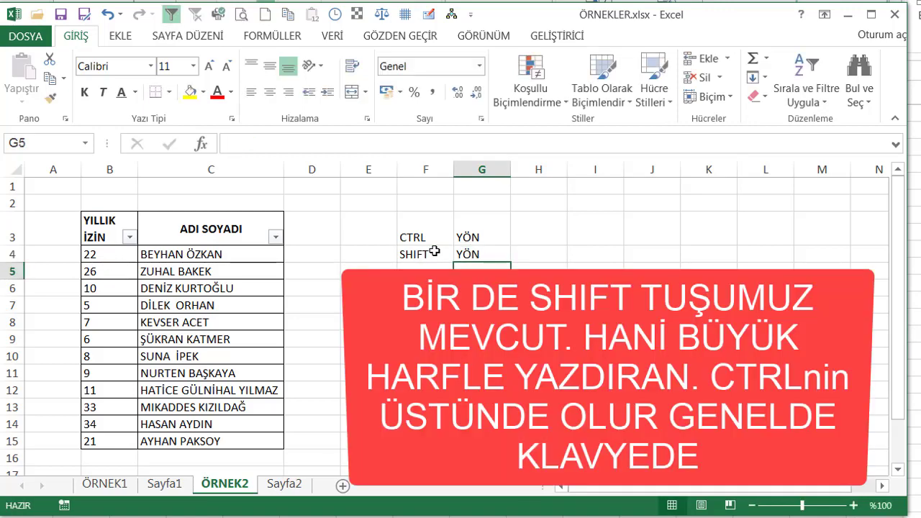
Starting at B3, extend the selection cell by cell down and into column C, then narrow it to B3:B10.
click(117, 223)
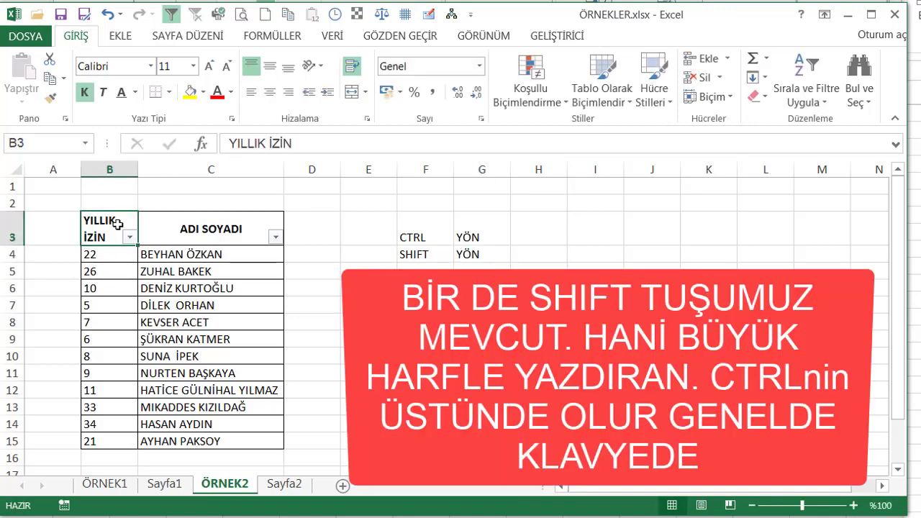
key(shift+Down)
key(shift+Down)
key(shift+Down)
key(shift+Down)
key(shift+Right)
key(shift+Down)
key(shift+Down)
key(shift+Down)
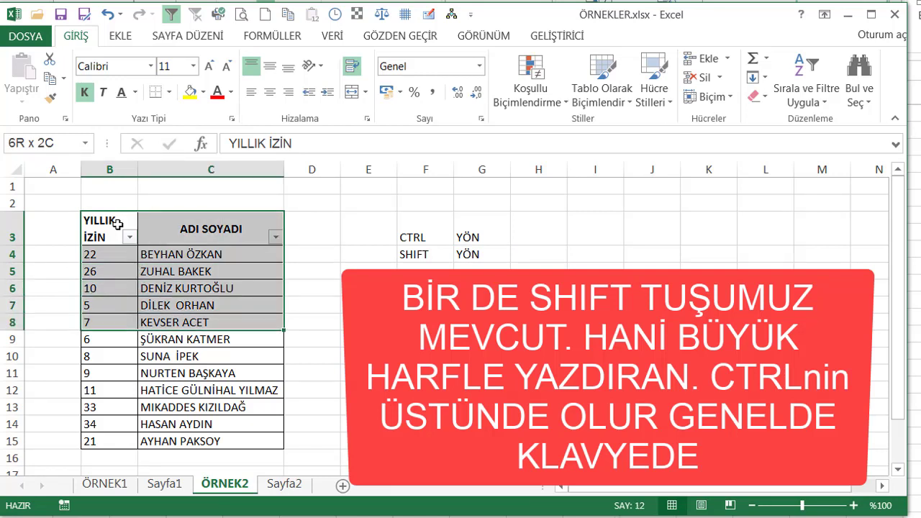
key(shift+Down)
key(shift+Down)
key(shift+Down)
key(shift+Up)
key(shift+Up)
key(shift+Up)
key(shift+Left)
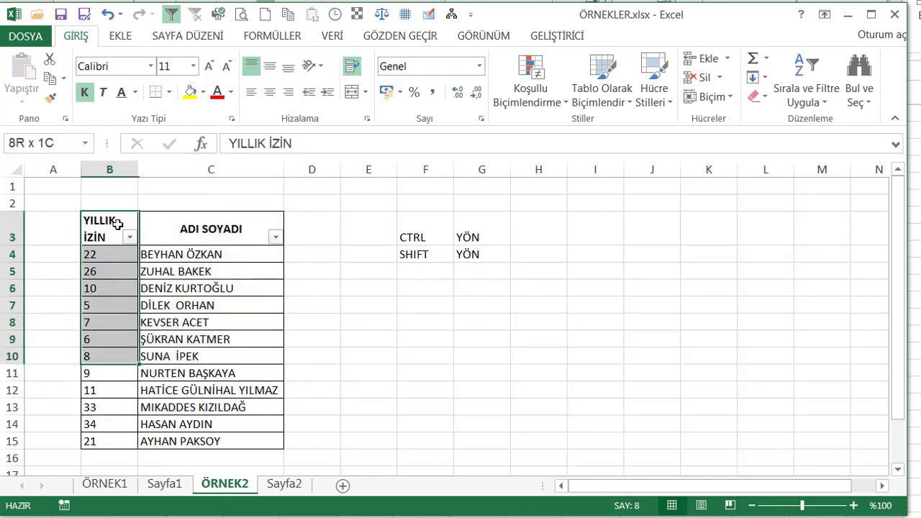
Starting at the ADI SOYADI header in C3, extend the selection row by row down to C9.
key(Right)
key(shift+Down)
key(shift+Down)
key(shift+Down)
key(shift+Down)
key(shift+Down)
key(shift+Down)
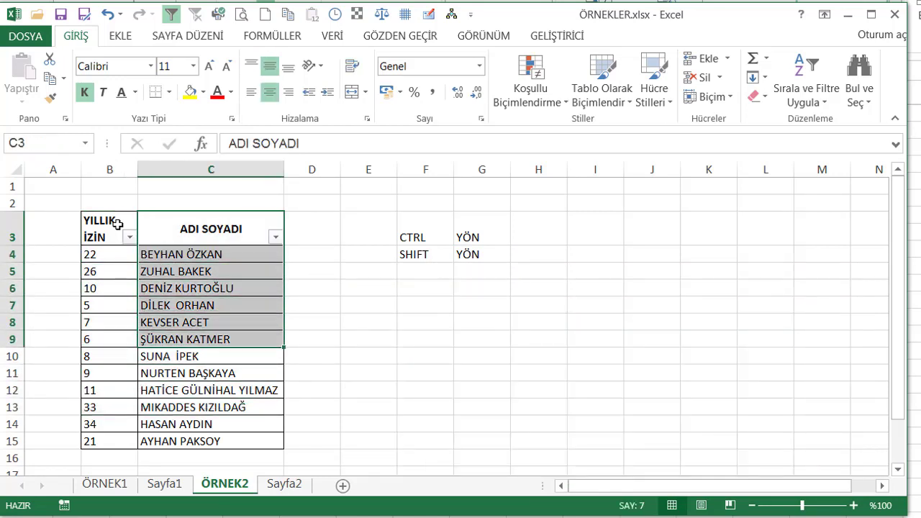
Enter "CTRL+ SHIFT" in F6 and "YÖN" in G6, and fit column F's width to its contents.
key(Right)
key(Right)
key(Right)
key(Right)
key(Down)
key(Left)
key(Down)
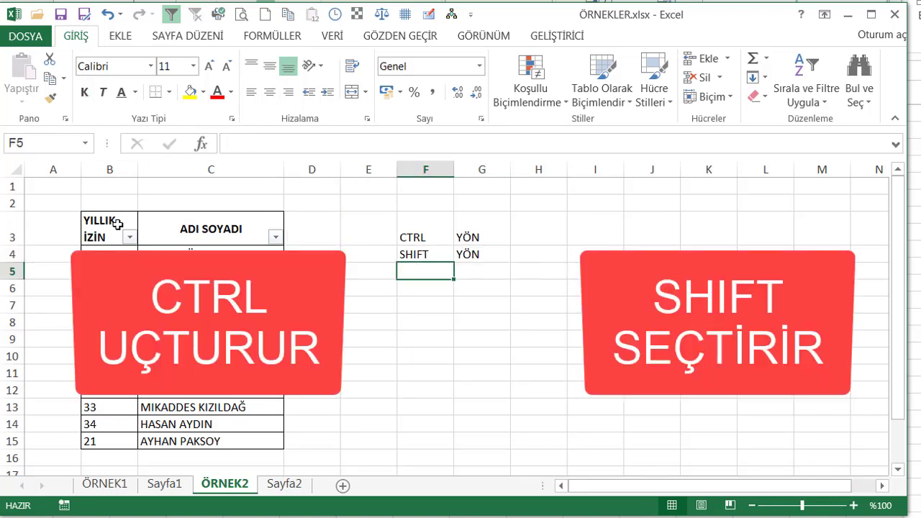
key(Down)
text(CT)
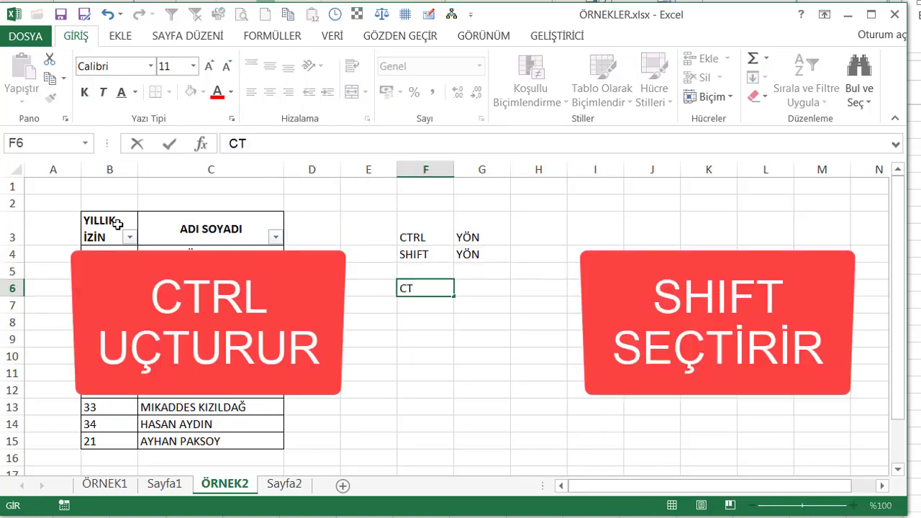
text(RL+ SHIFT)
key(ctrl+Return)
key(Right)
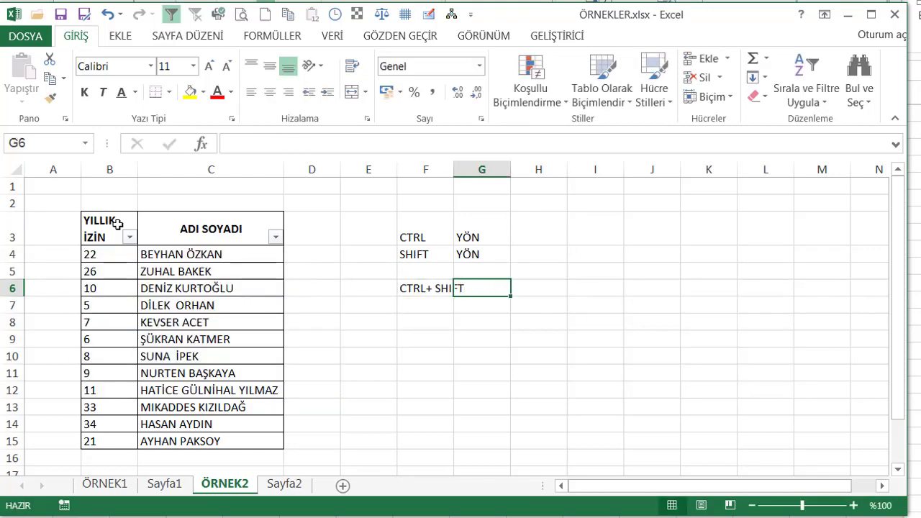
text(YÖN)
key(Return)
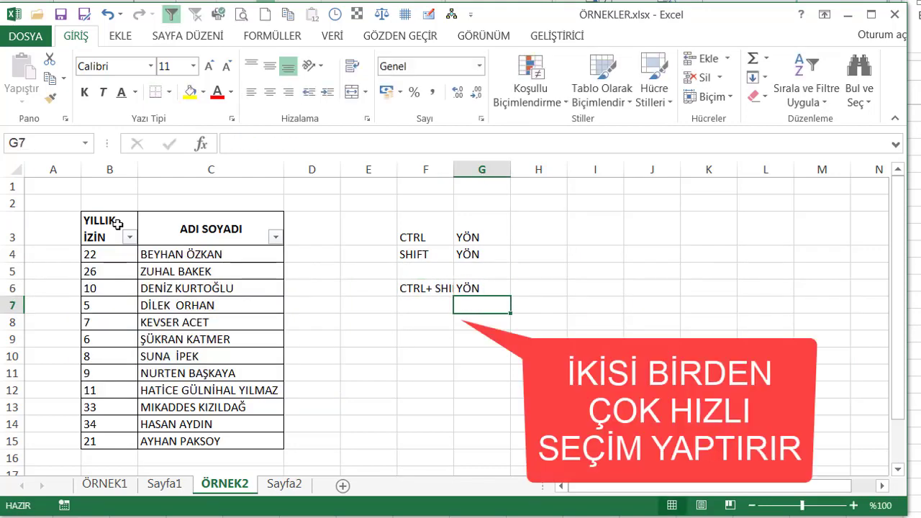
double_click(455, 167)
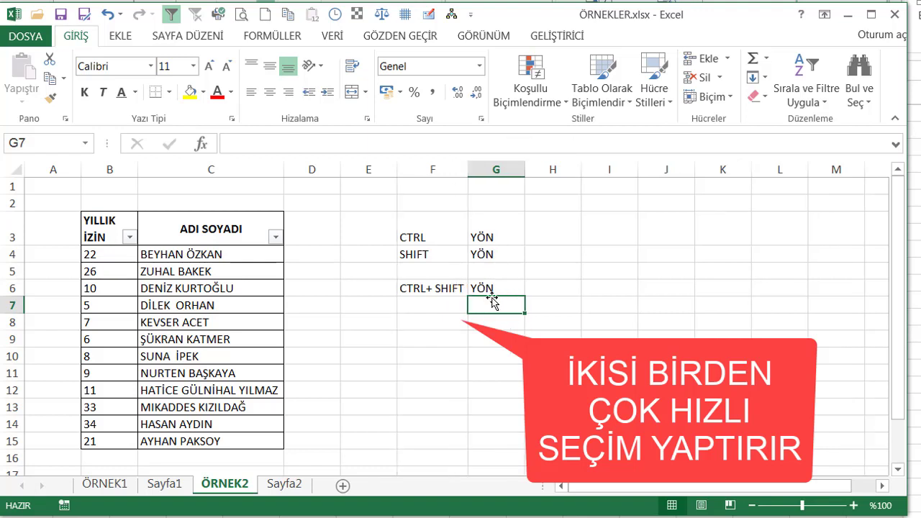
drag(449, 287, 493, 287)
Go to B3, extend the selection straight to the table's last row and across to column C, then shrink it to the header row.
click(252, 321)
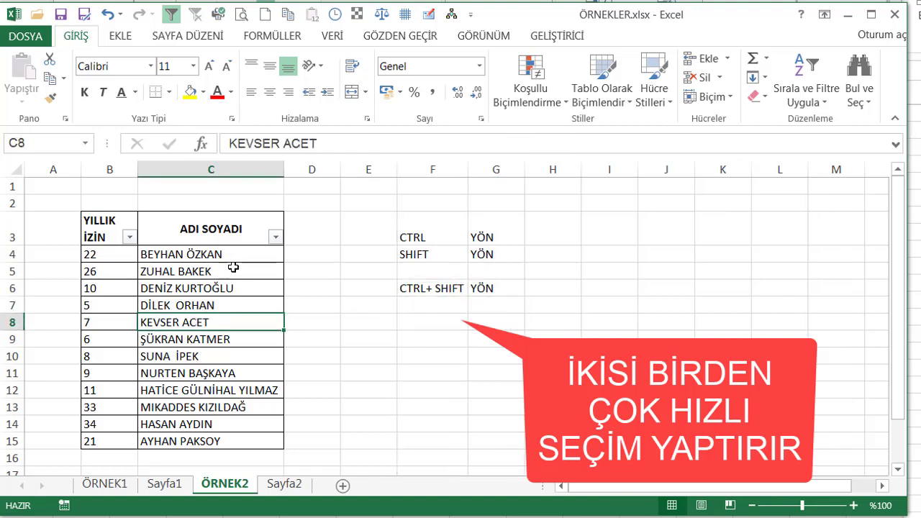
click(412, 319)
key(ctrl+Left)
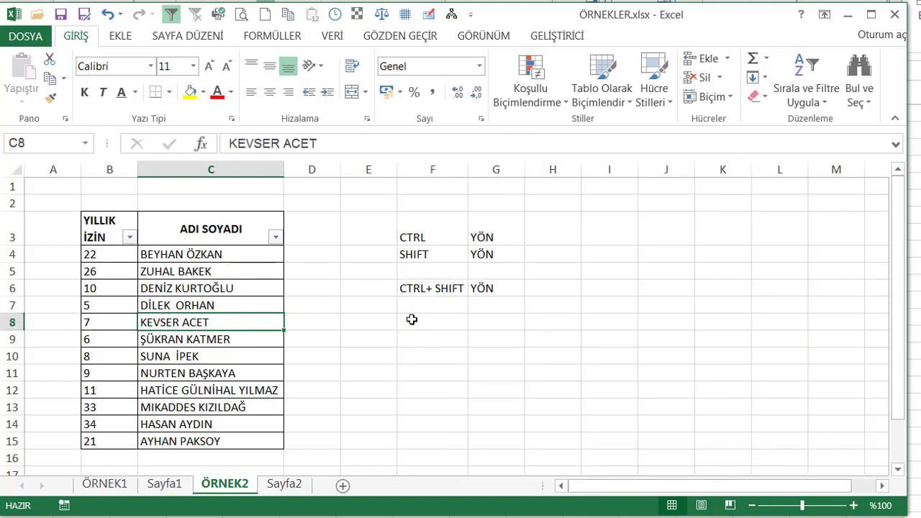
key(Up)
key(Up)
key(Left)
key(ctrl+Up)
key(Up)
key(Down)
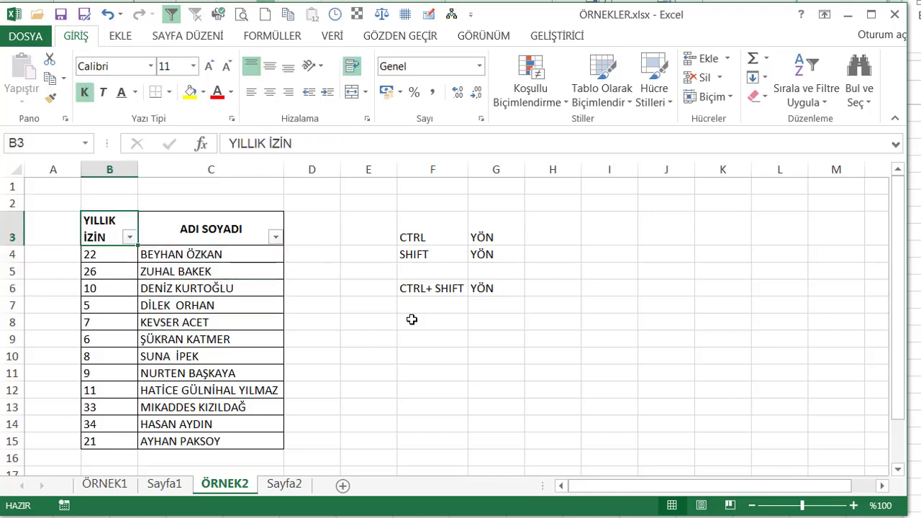
key(ctrl+shift+Down)
key(shift+Right)
key(ctrl+shift+Up)
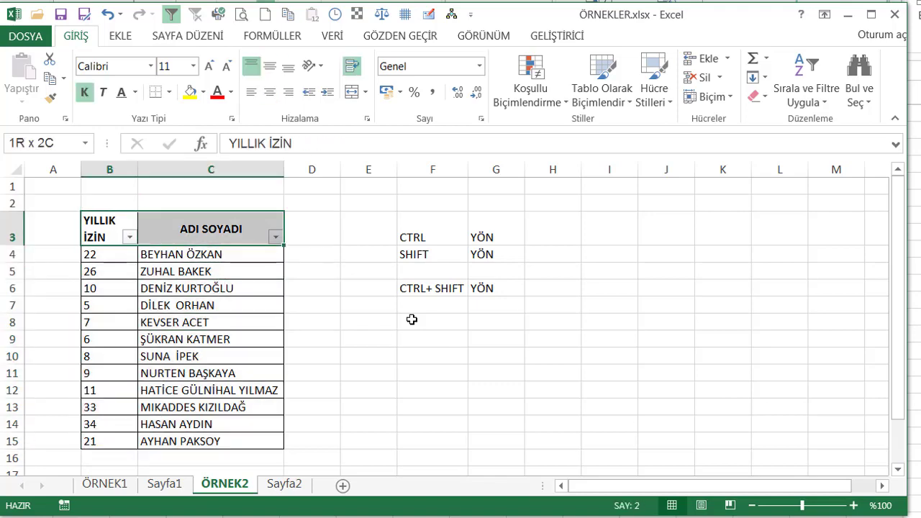
Expand and shrink the selection from B3 in whole-block jumps, ending with the full B3:C15 table selected.
key(ctrl+shift+Down)
key(ctrl+shift+Up)
key(ctrl+shift+Right)
key(ctrl+shift+Left)
key(ctrl+shift+Down)
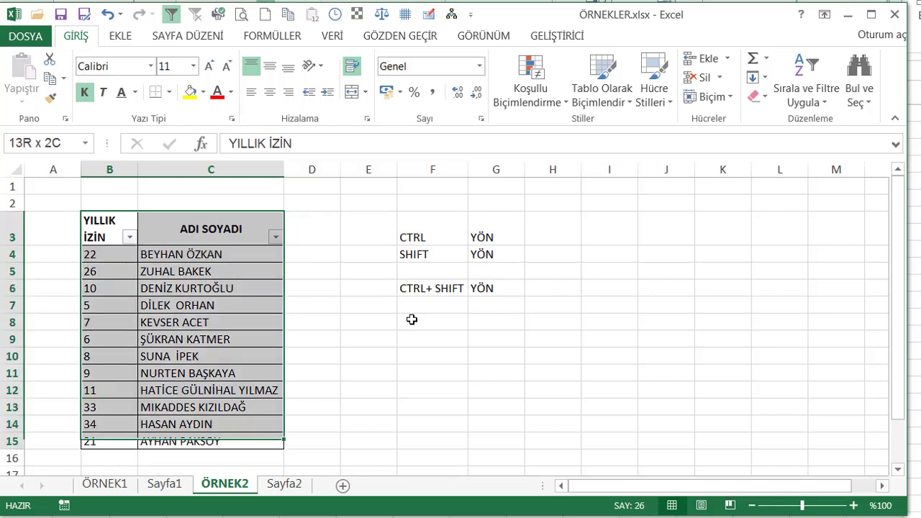
key(shift+Left)
key(ctrl+shift+Up)
key(shift+Right)
key(ctrl+shift+Down)
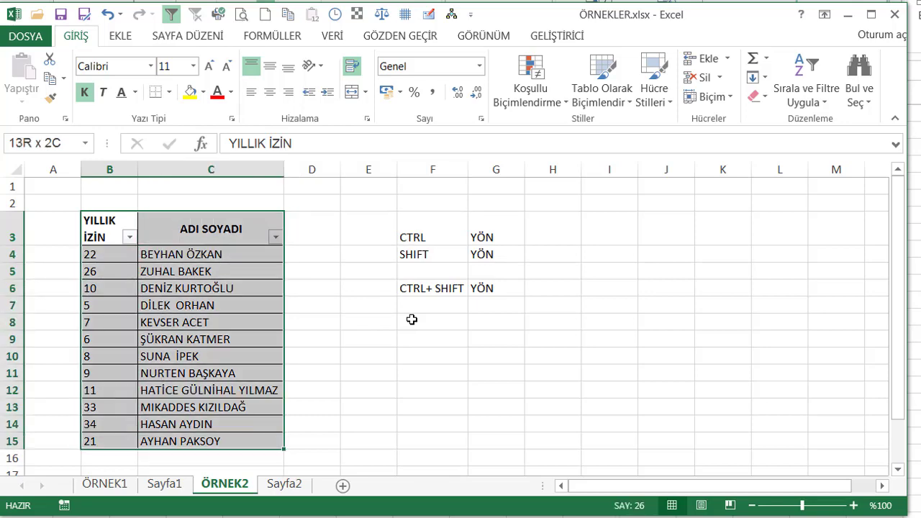
Go to F3 and select the adjoining filled block F3:G4 with block-sized selection jumps.
key(Right)
key(Right)
key(Down)
key(ctrl+Right)
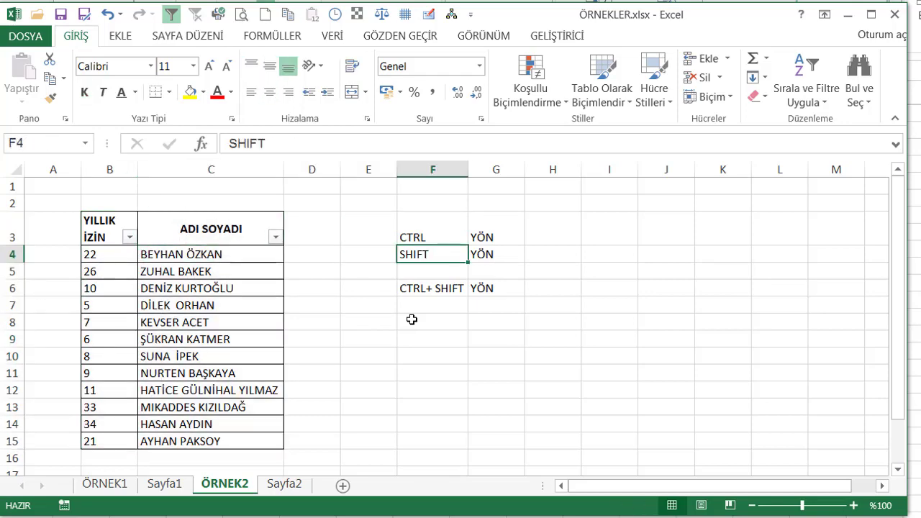
key(Up)
key(ctrl+shift+Right)
key(ctrl+shift+Down)
key(ctrl+shift+Up)
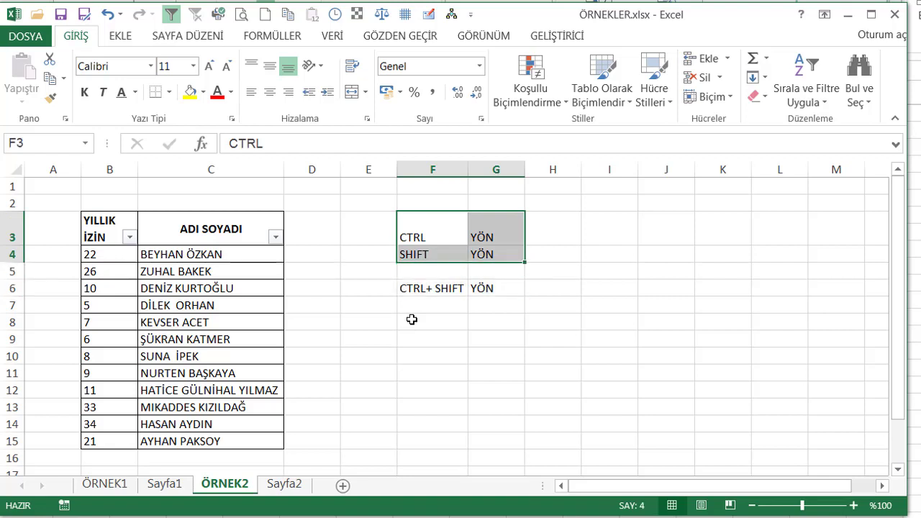
click(419, 288)
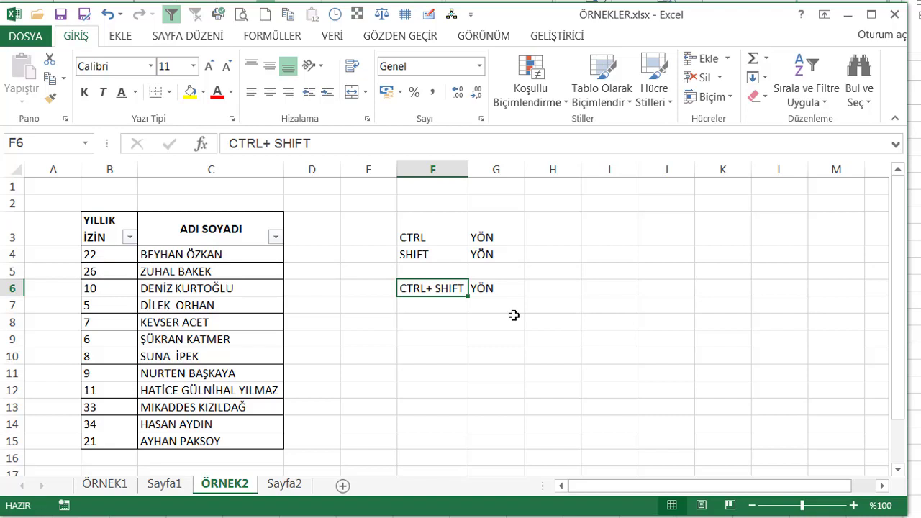
click(444, 322)
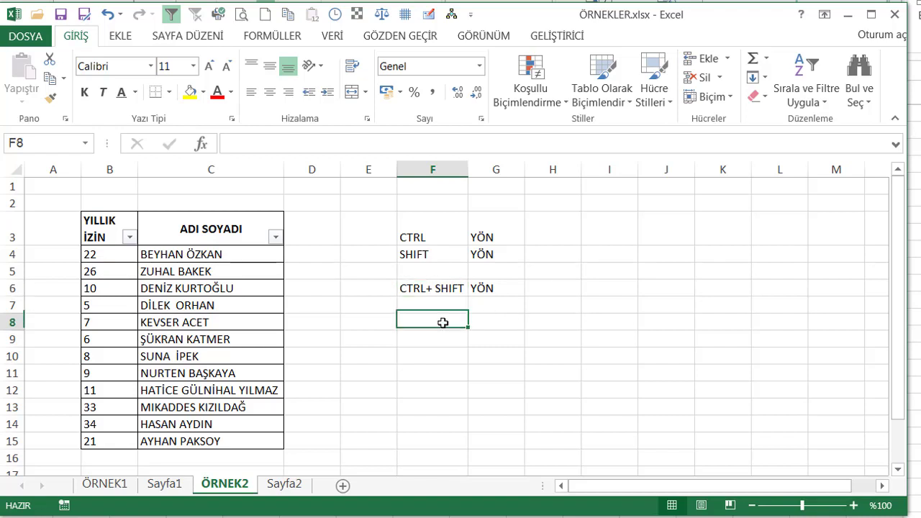
text(C)
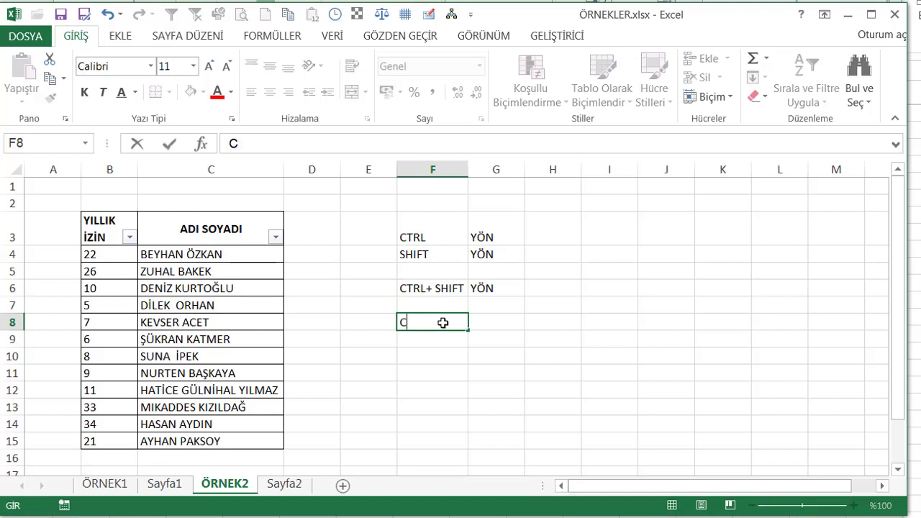
text(TLRüü)
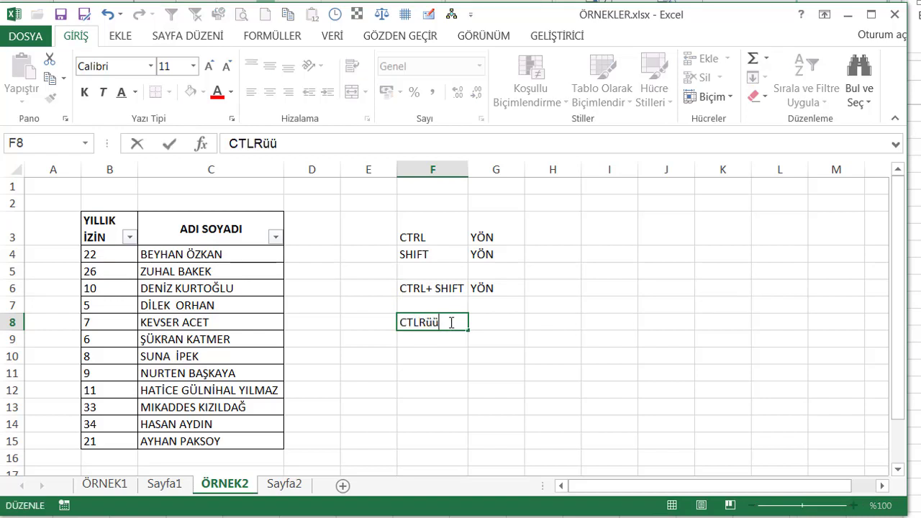
key(Return)
key(Return)
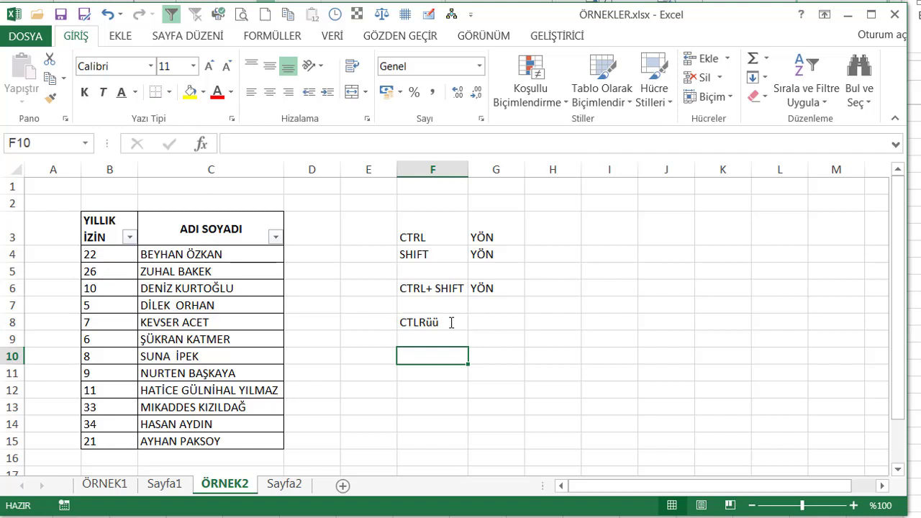
click(107, 13)
Enter "CTRL" in cell F8 and "D" in cell G8.
text(CTLR)
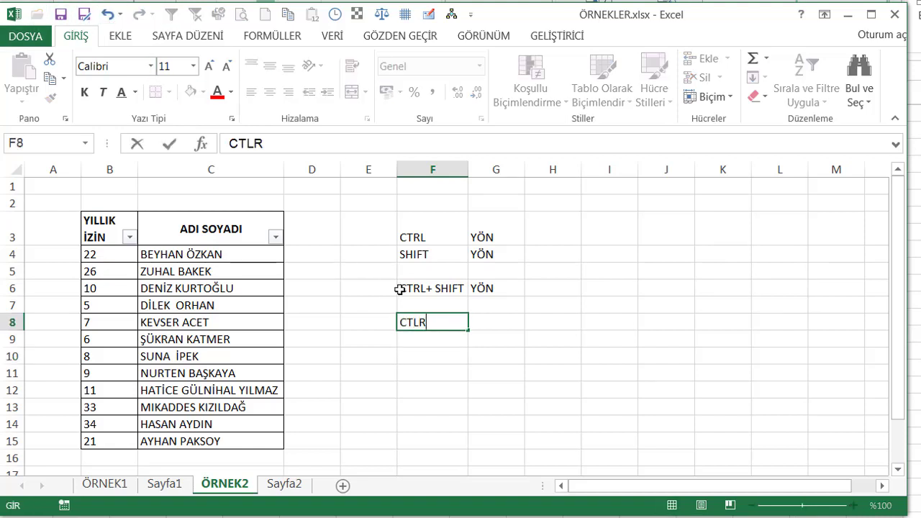
key(BackSpace)
key(BackSpace)
text(TRL)
key(Tab)
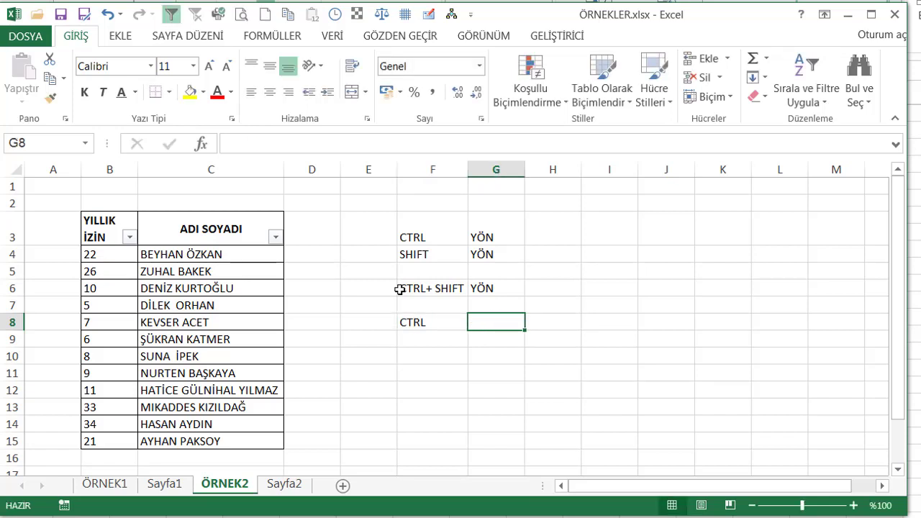
text(D)
key(Return)
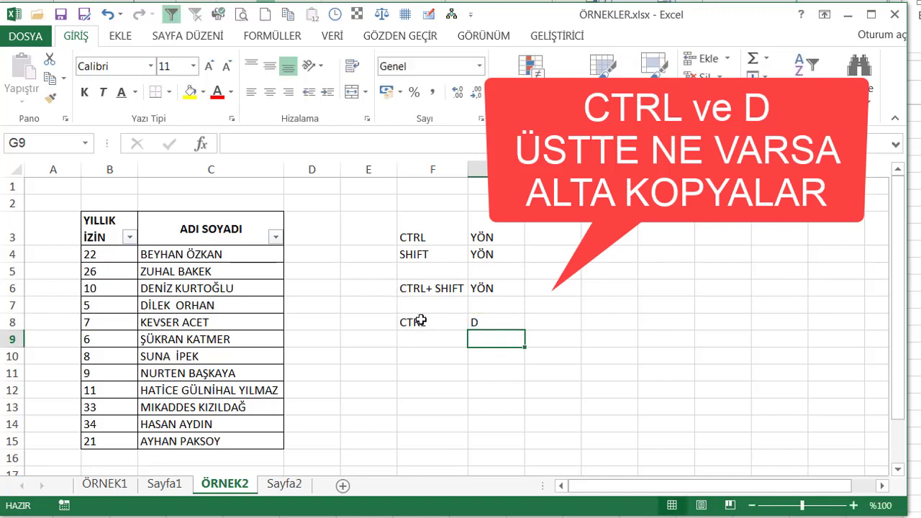
Fill "CTRL" from F8 down into cells F9 to F12, one cell at a time.
click(448, 341)
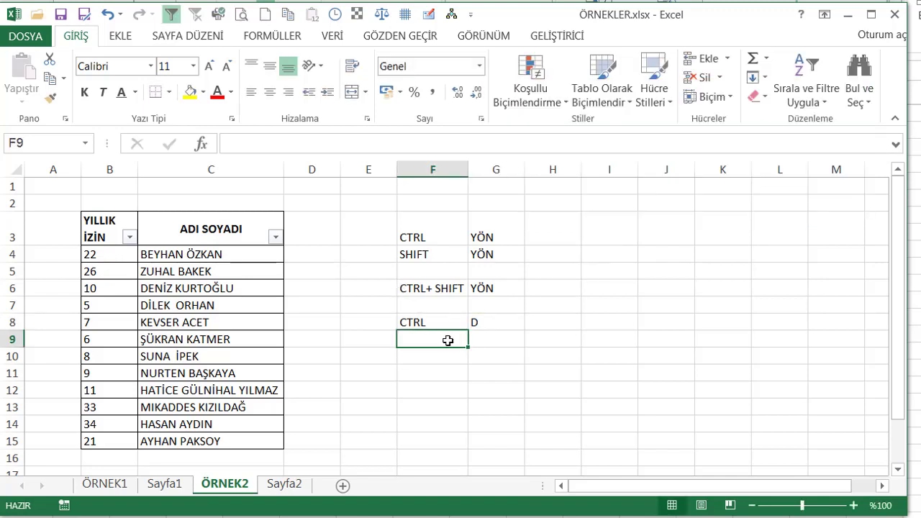
key(ctrl+d)
click(446, 357)
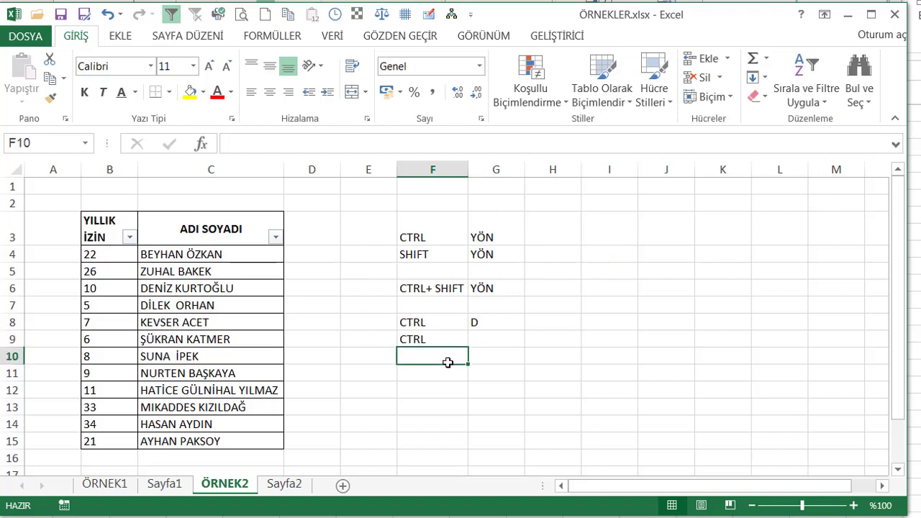
key(ctrl+d)
click(447, 375)
key(ctrl+d)
click(449, 392)
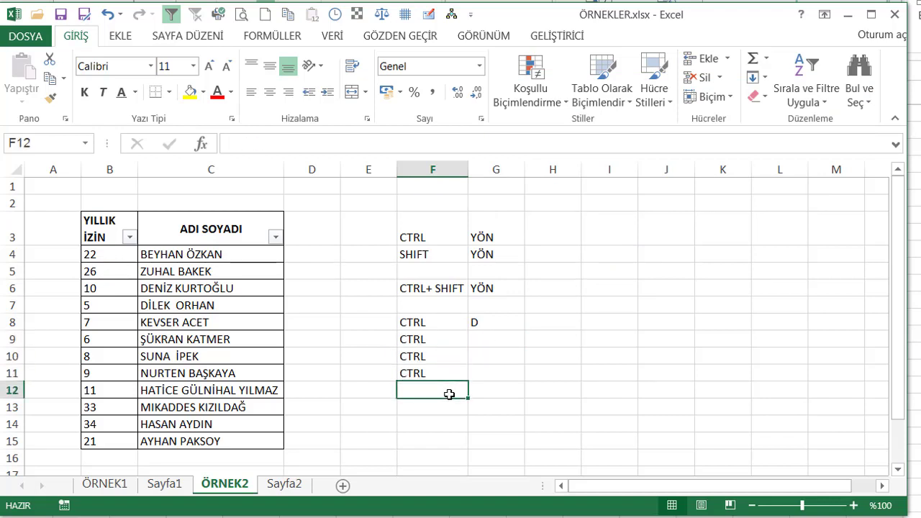
key(ctrl+d)
Enter "kopyalar" in cell H8 and "uçar" in cell H3.
click(555, 321)
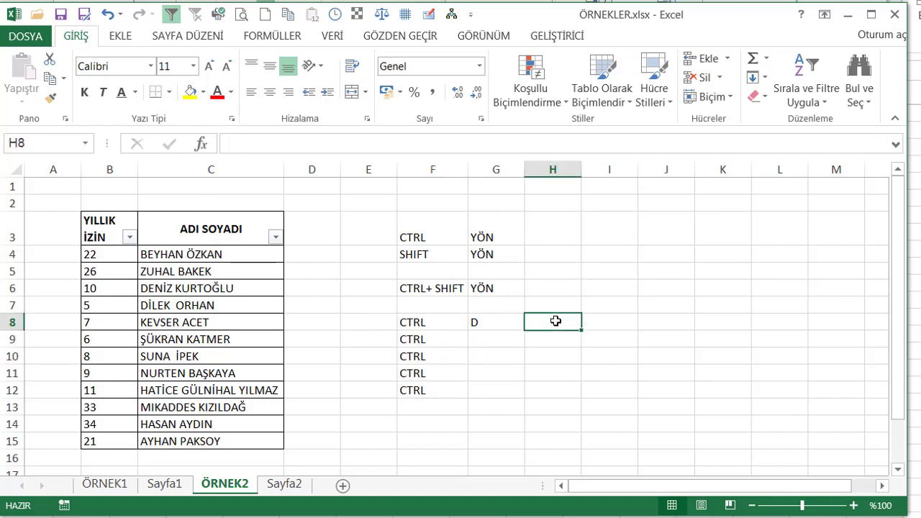
text(kopyalar)
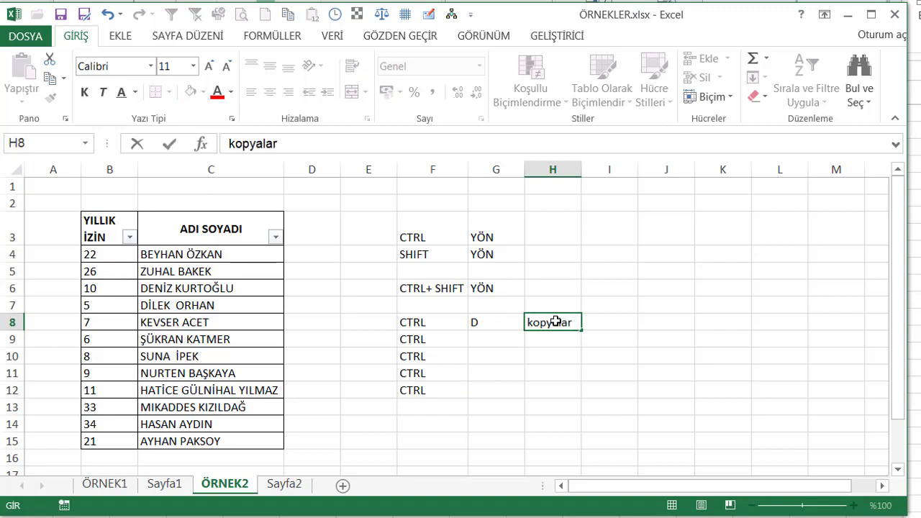
click(577, 230)
text(uçar)
key(Return)
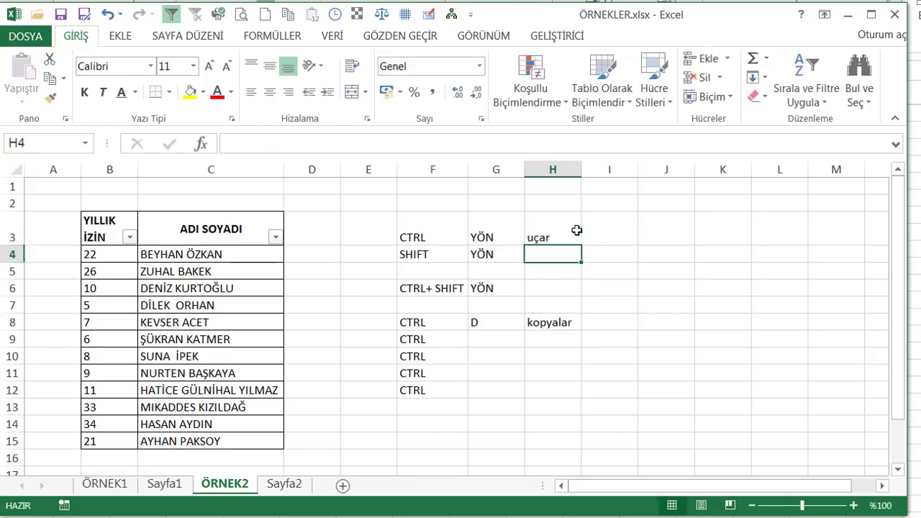
Enter "seçer" in cell H4 and "uçar seçer" in cell H6.
text(seçer)
key(Return)
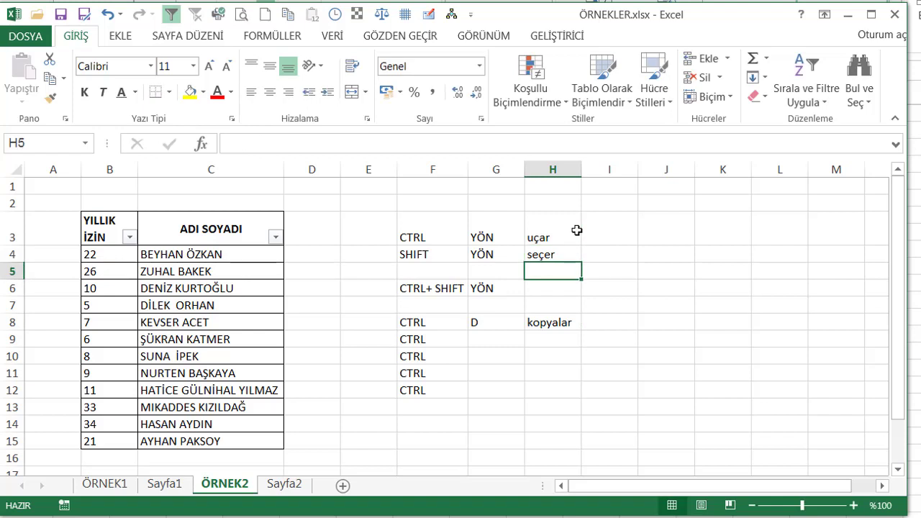
key(Down)
text(uçar)
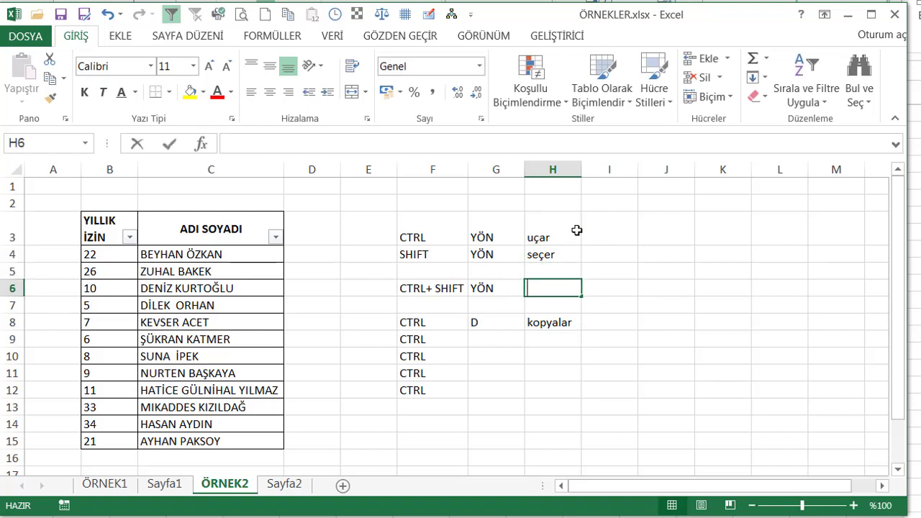
text( seçer)
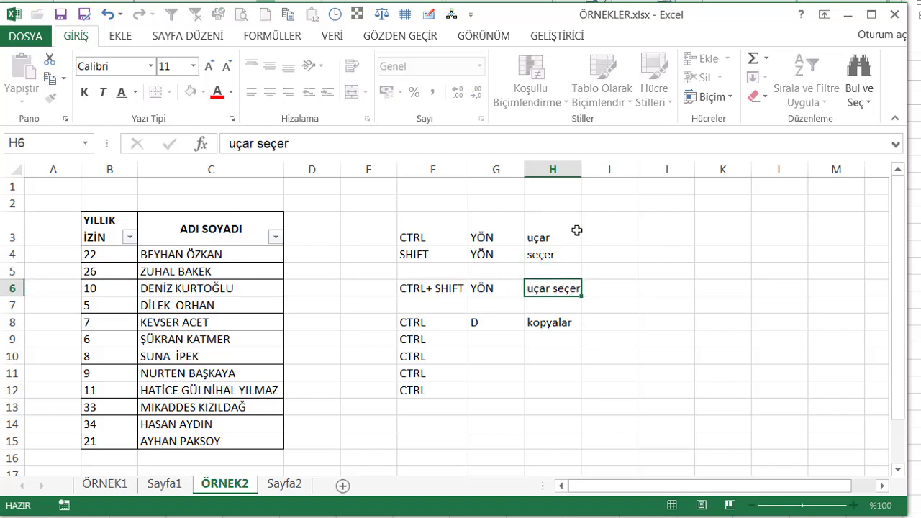
key(Return)
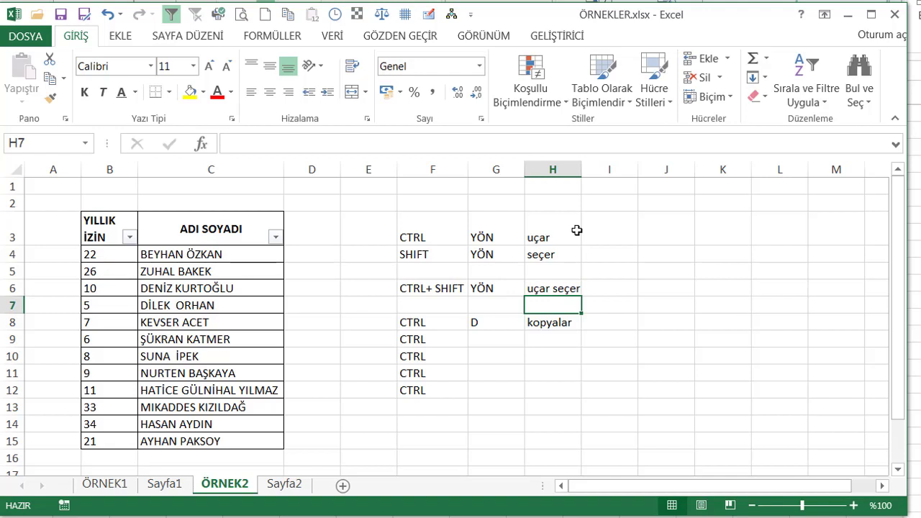
Change the H8 note to "alta kopyalar" and auto-fit the width of column H to its contents.
click(529, 322)
double_click(528, 322)
text(alta)
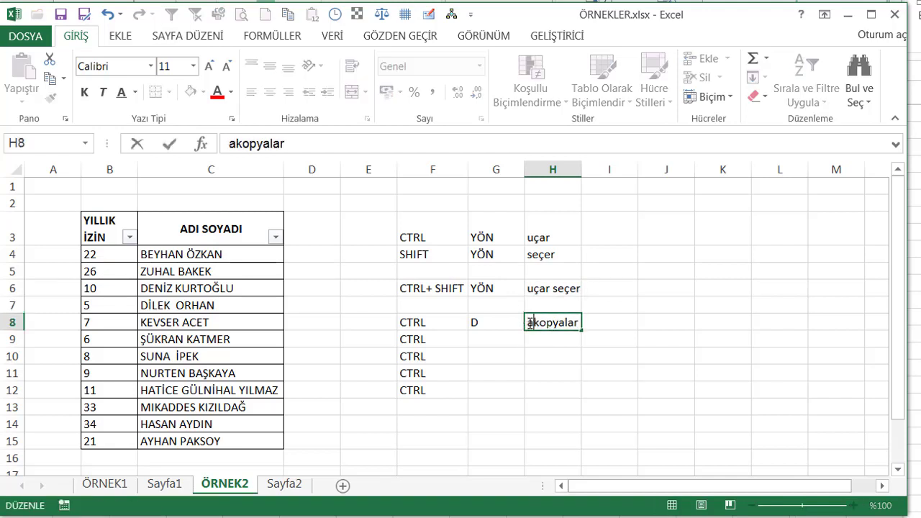
key(Return)
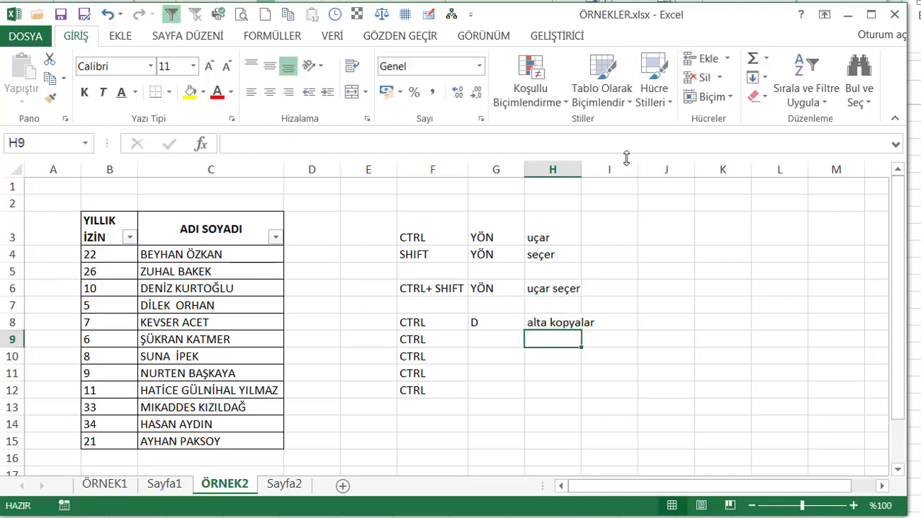
double_click(581, 167)
Enter the remark "c ve v yi biliyorsunuz zaten değil mi" in cell I8.
click(504, 337)
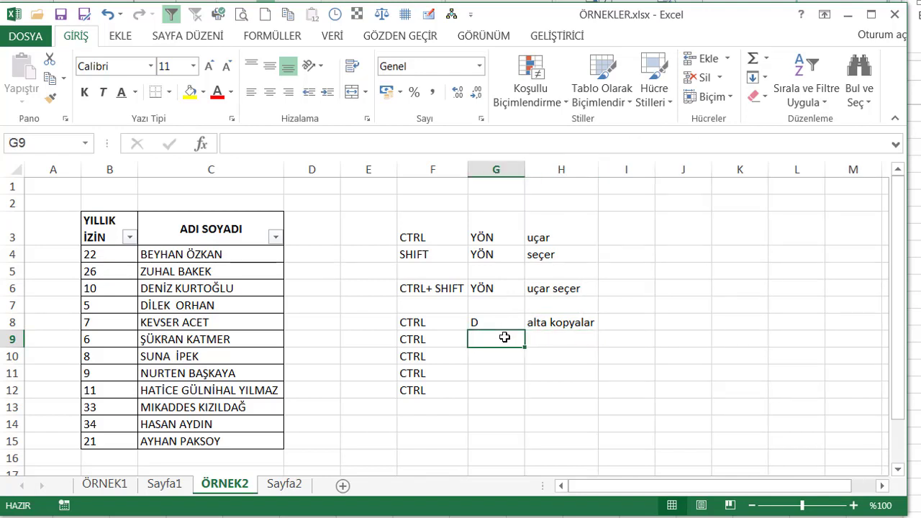
click(637, 325)
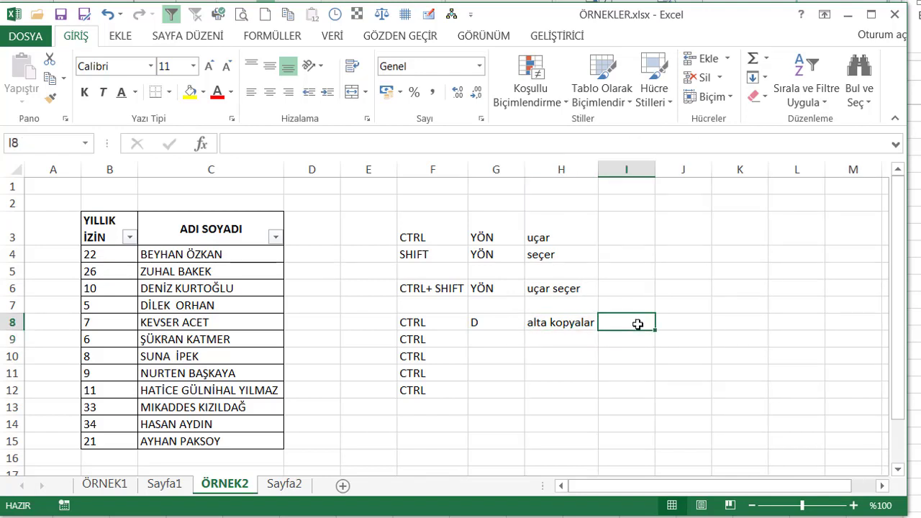
text(c)
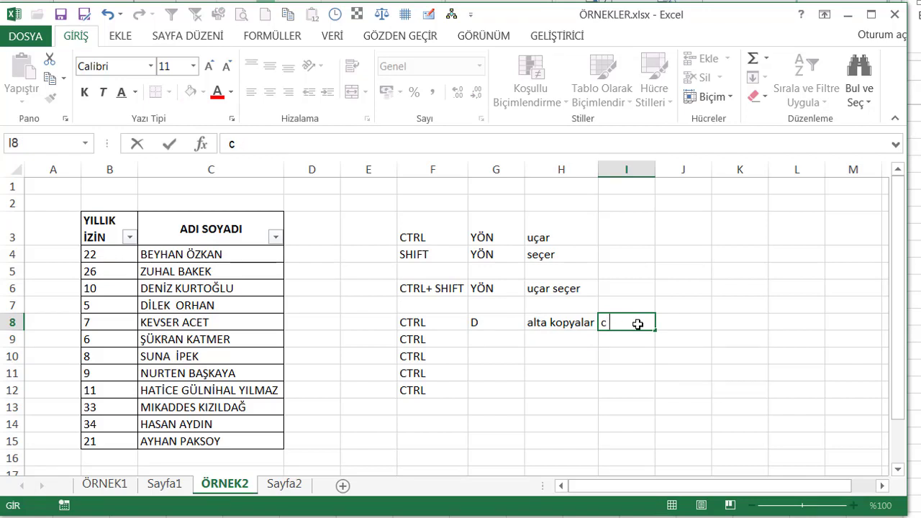
text( ve v yi biliyorsunu)
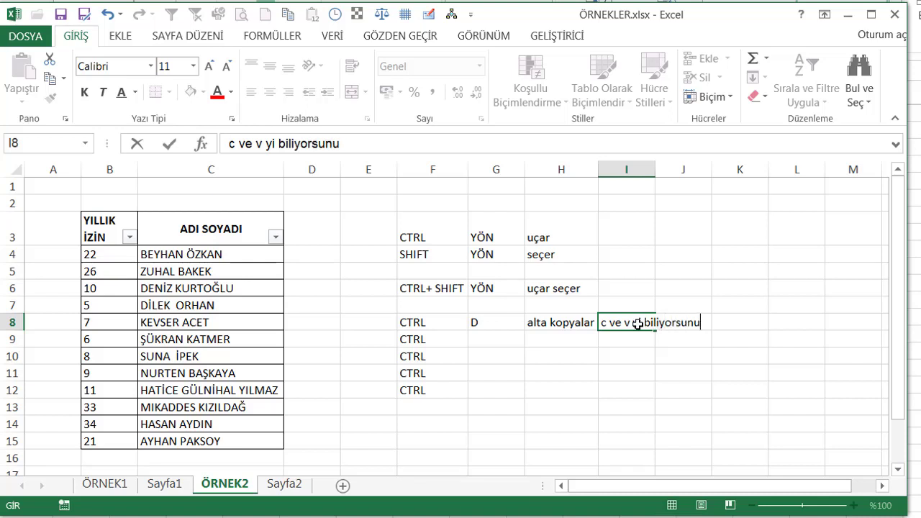
text(z zaten değil mi)
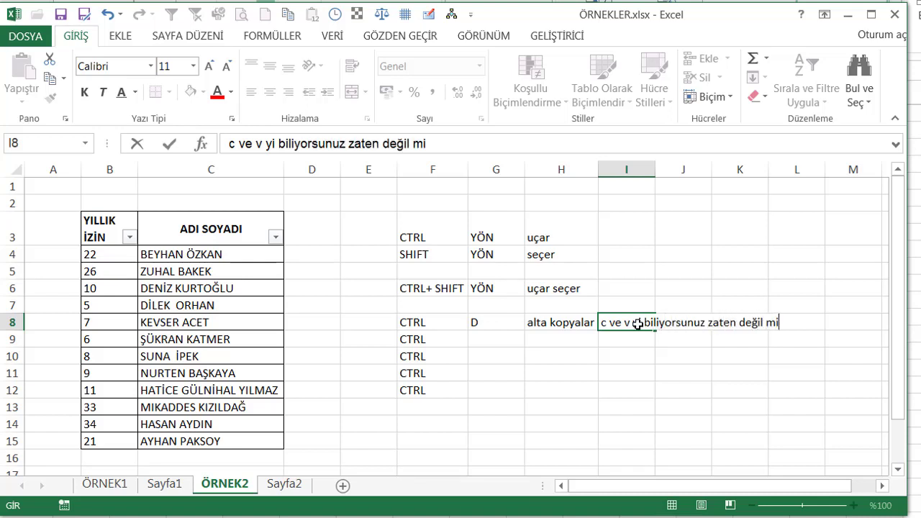
key(Return)
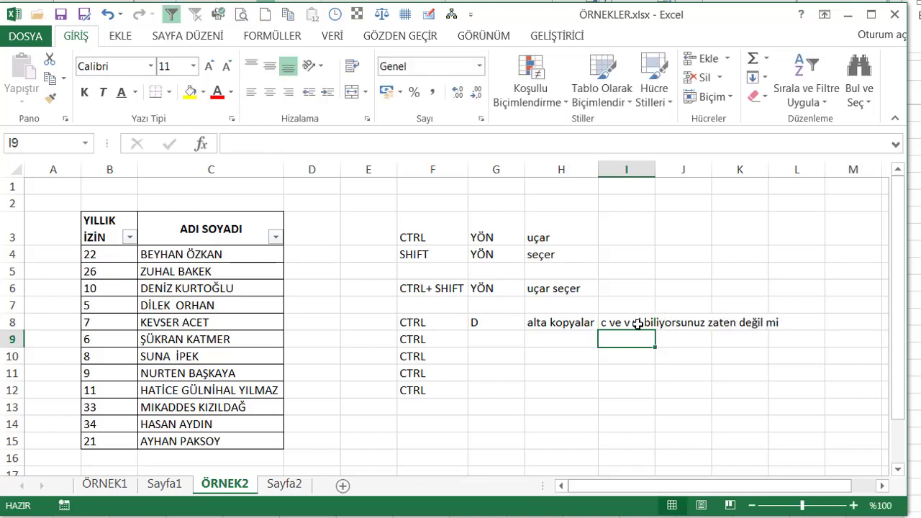
Enter "BOŞLUK" in cell G9 beside the CTRL entry.
click(516, 342)
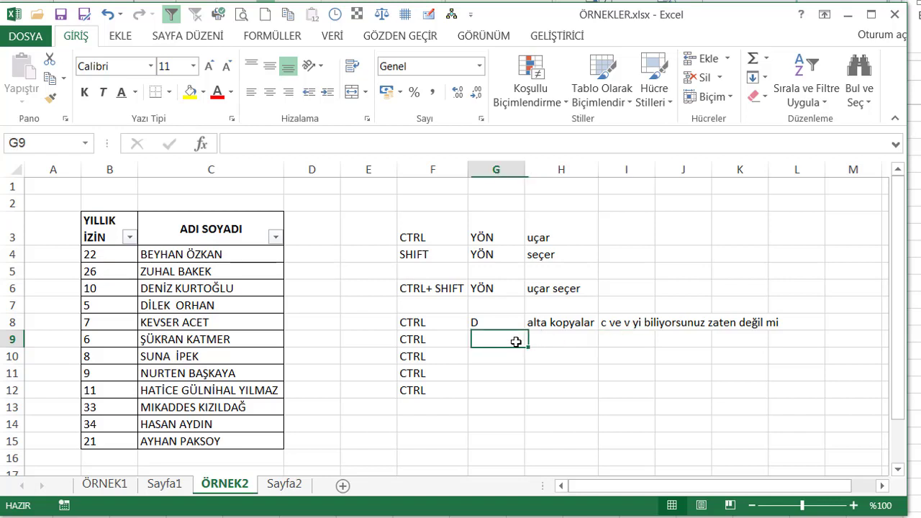
click(431, 356)
drag(429, 382, 431, 386)
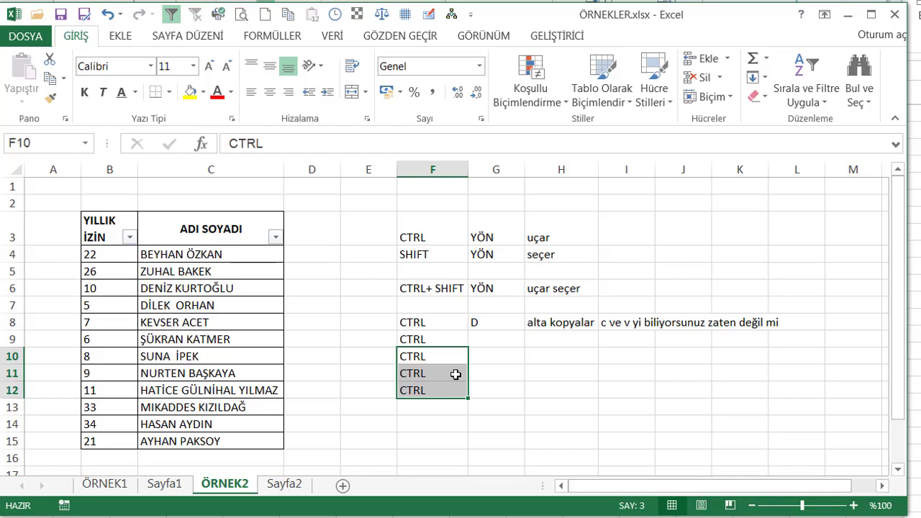
click(508, 342)
text(BOŞLUK)
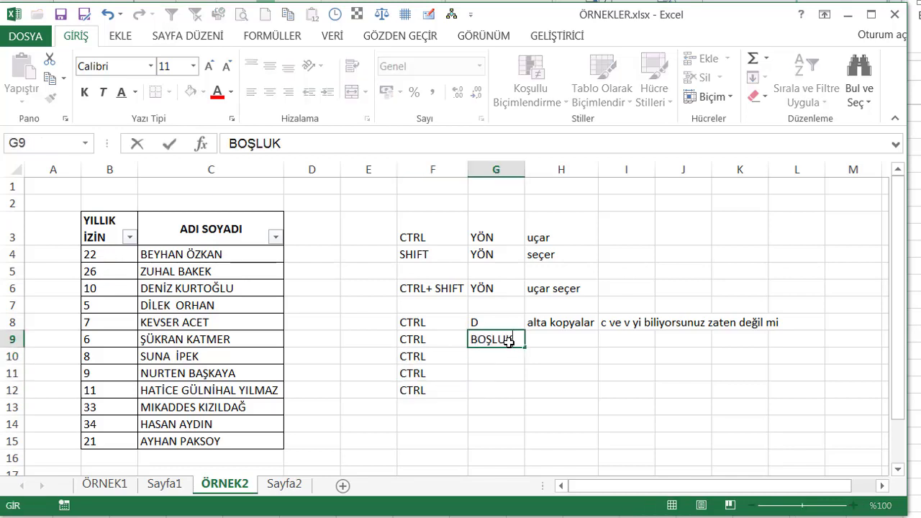
key(Tab)
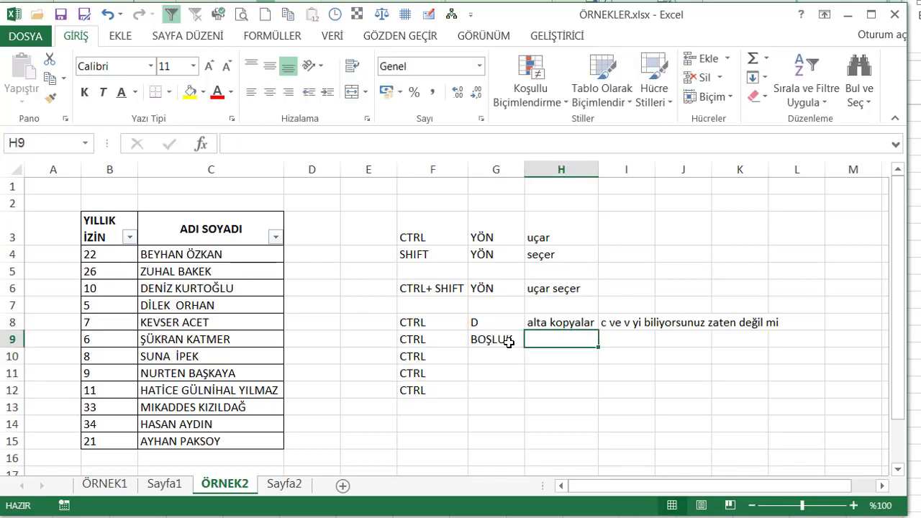
Select the whole of column H from cell H9, and enter the note "sütun seçer" in H9.
key(ctrl+space)
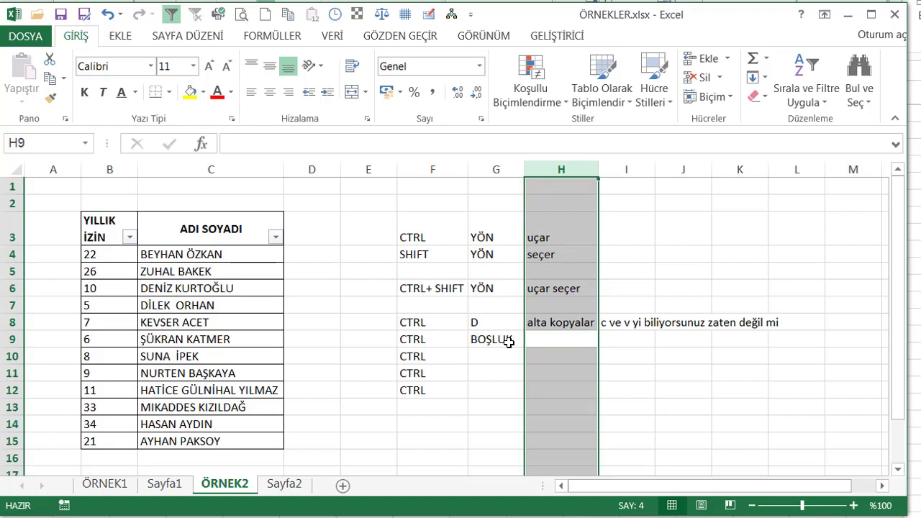
click(543, 337)
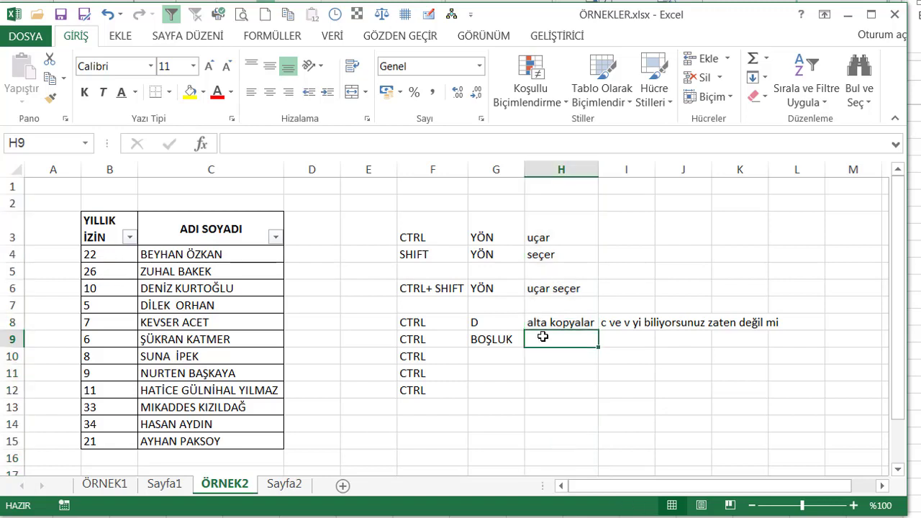
text(sütun seçer)
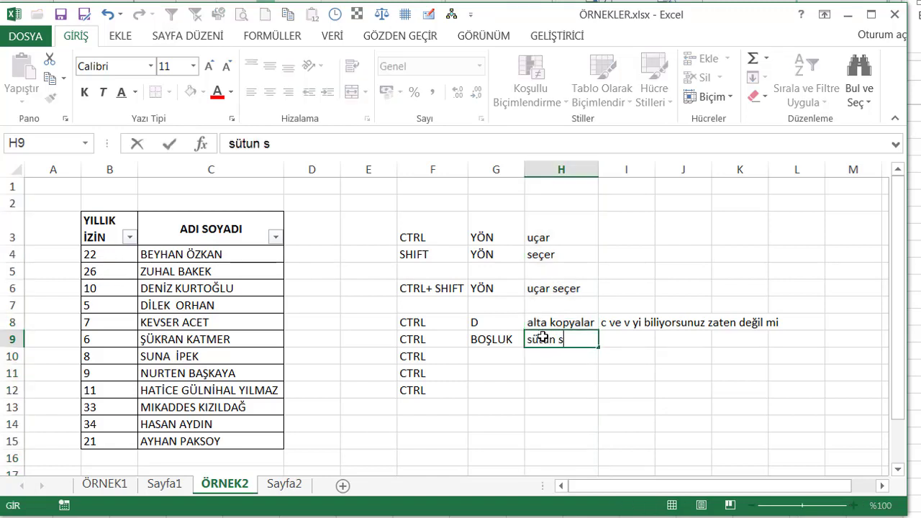
key(Return)
Replace the entry in F10 with "SHIFT" and fill "BOŞLUK" from G9 down into G10.
key(Left)
key(Left)
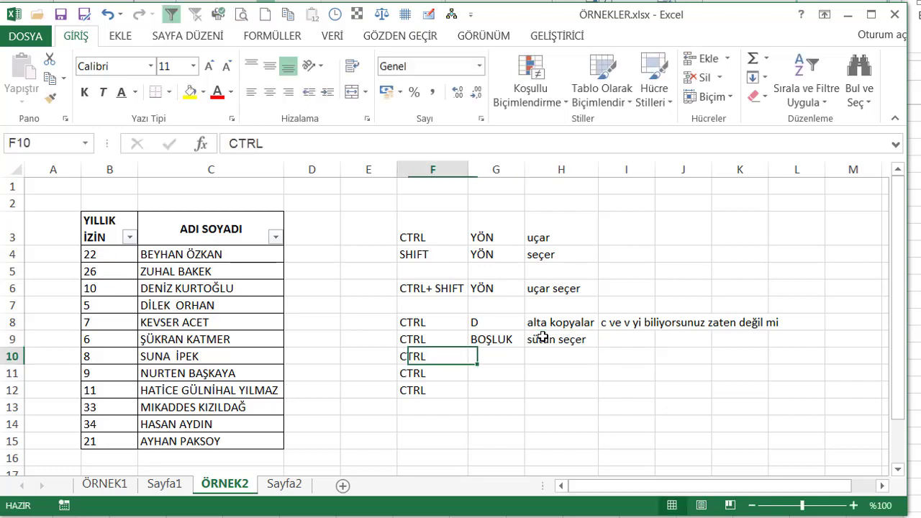
text(SHIFT)
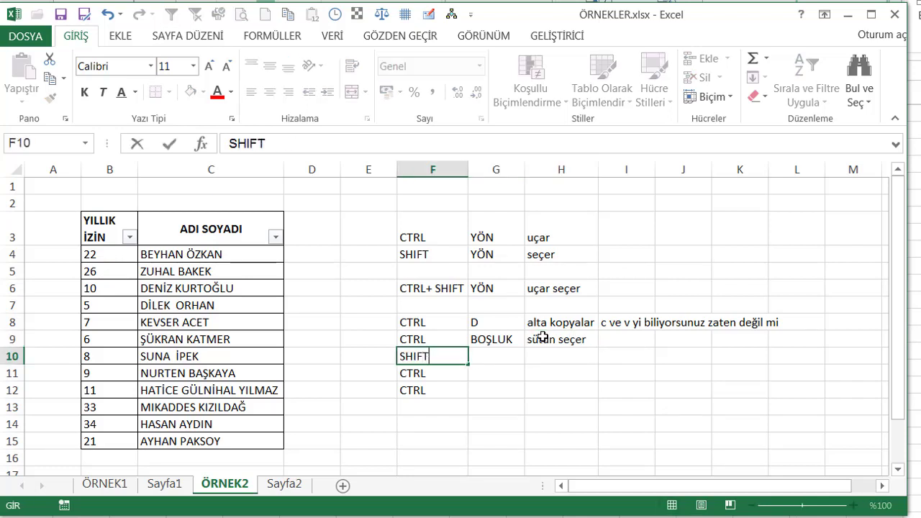
key(Tab)
key(ctrl+d)
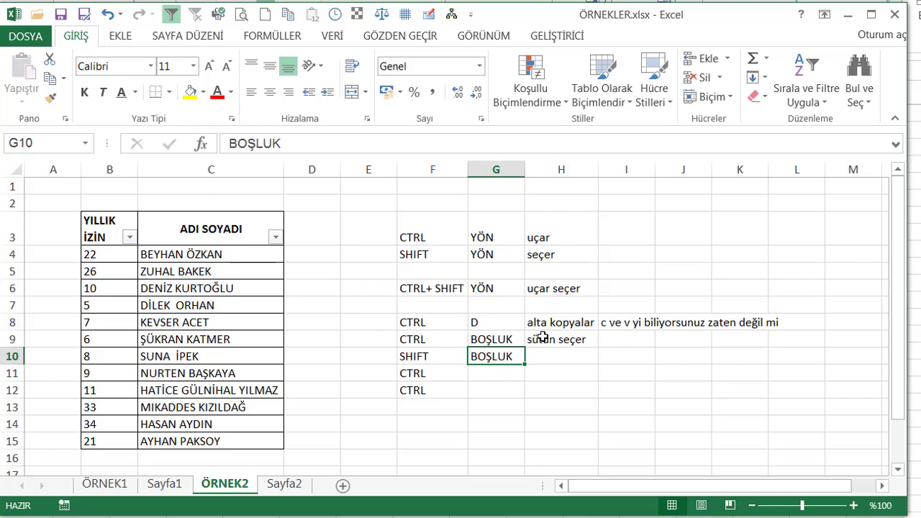
Select the whole of row 10 from cell H10, and enter the note "satır seçer" in H10.
key(Right)
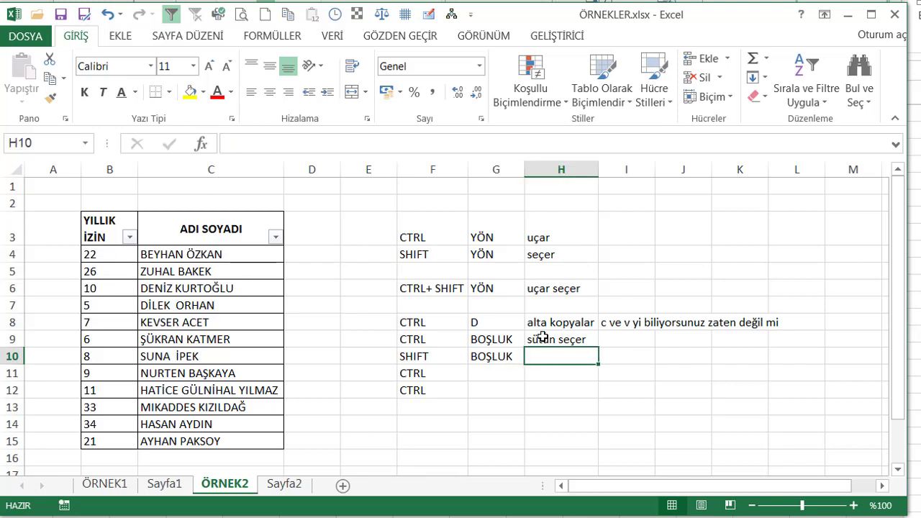
key(shift+space)
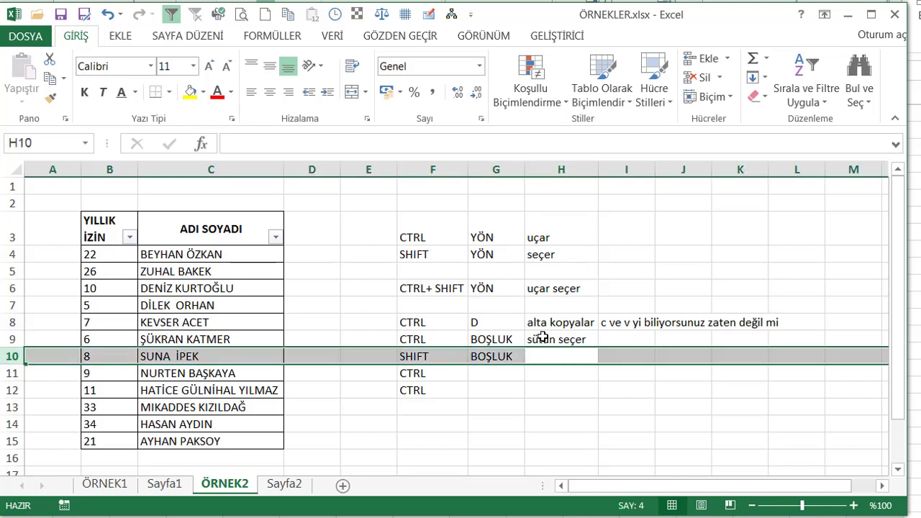
key(Right)
key(Left)
text(satır)
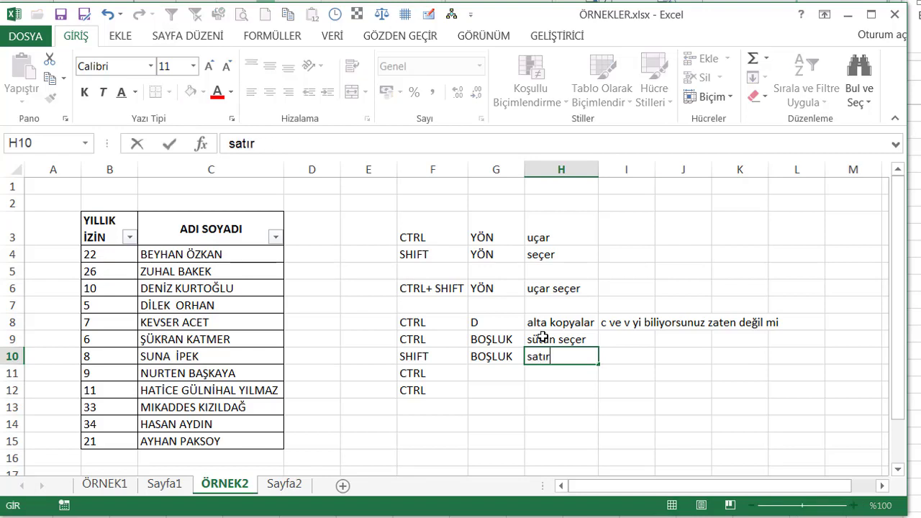
text( seçer)
key(Return)
Enter "A" in cell G11 and "herşeyi seçer" in cell H11.
key(Left)
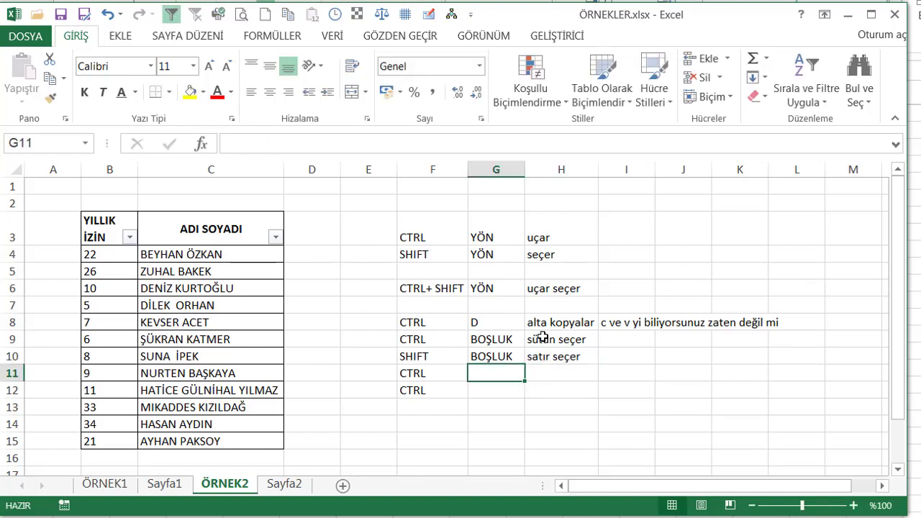
text(A)
key(Right)
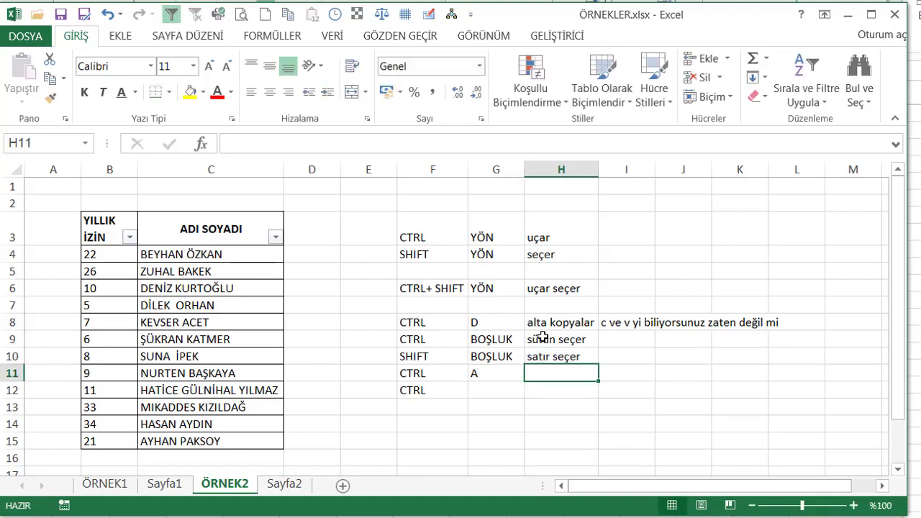
text(herşeyi seçer)
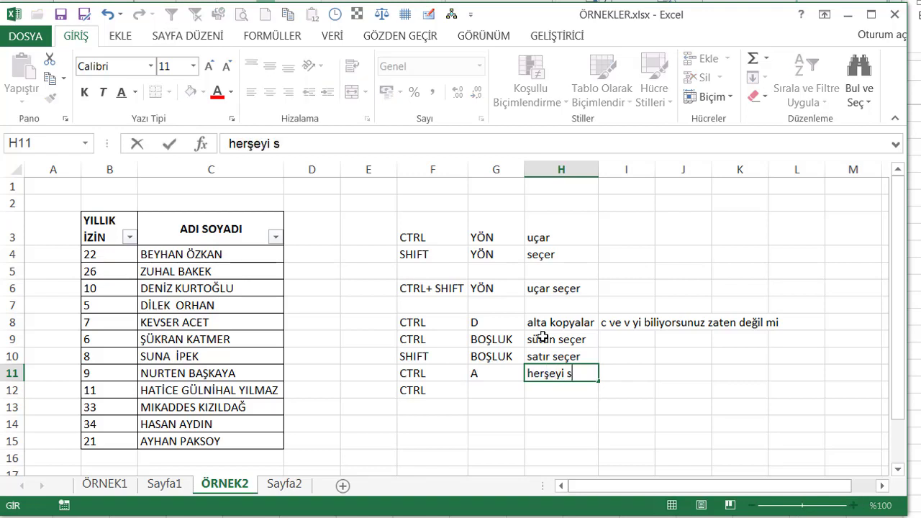
key(Return)
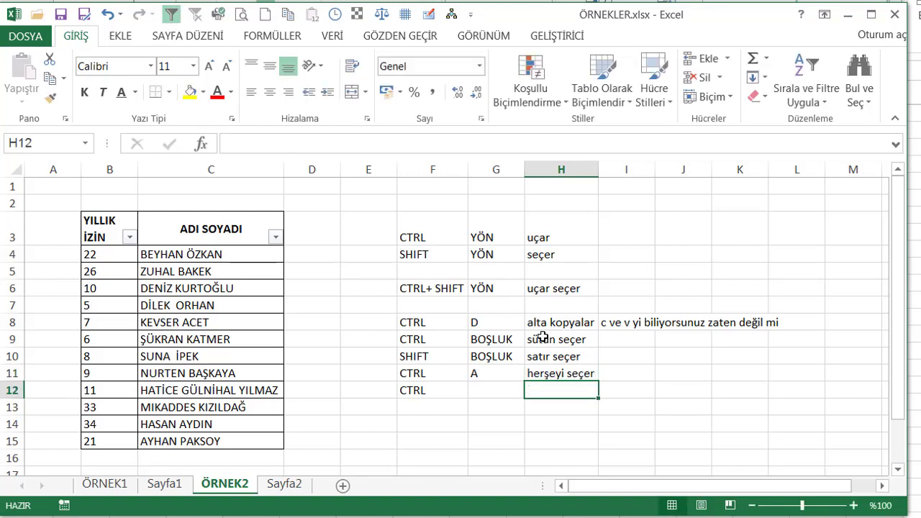
Select the whole filled block around H12, and the entire worksheet starting from the empty cell A1.
key(ctrl+a)
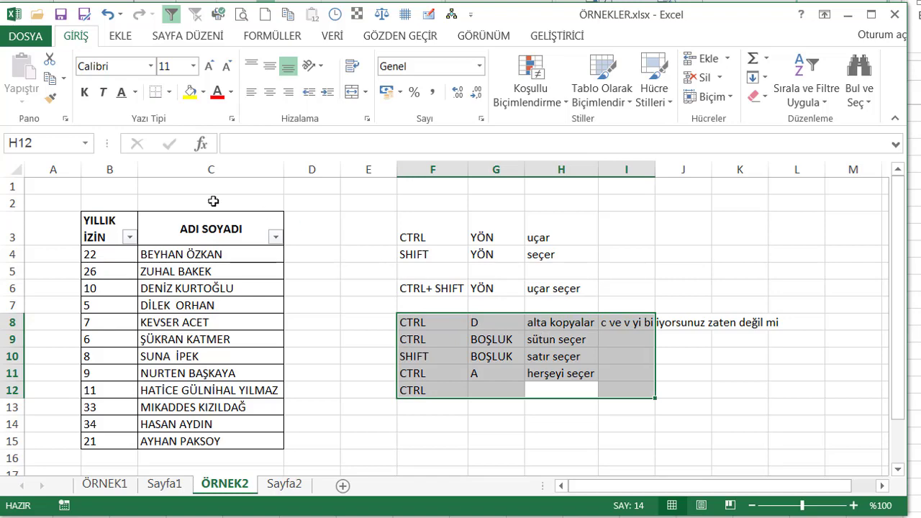
click(33, 191)
key(ctrl+a)
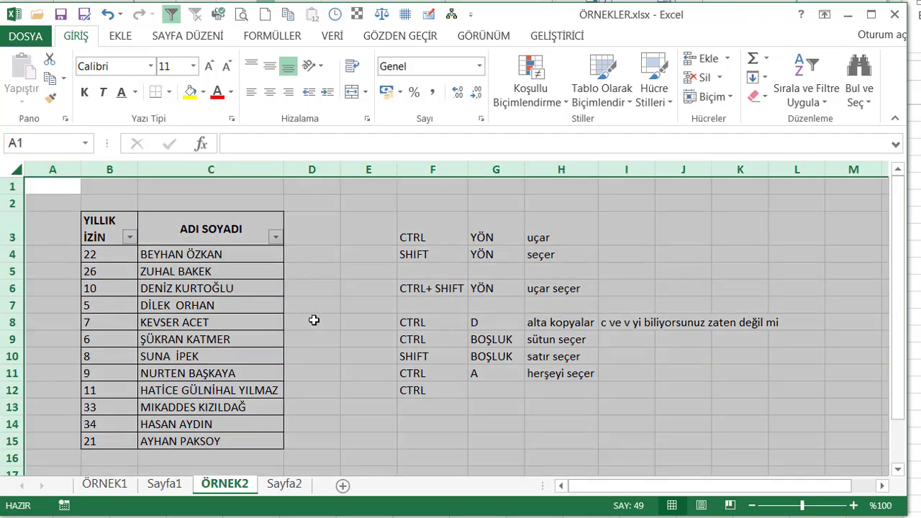
click(232, 298)
text(a")
key(Escape)
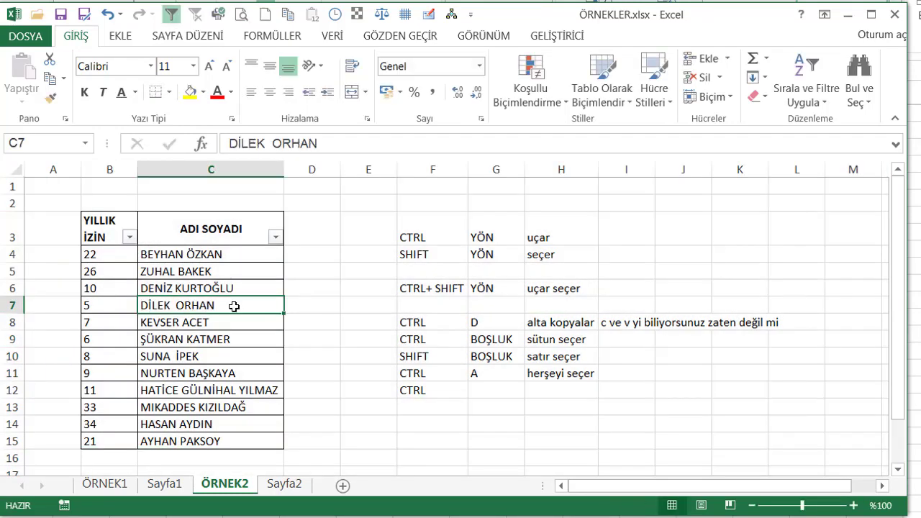
Extend the note in H11 to read "herşeyi seçer veya seçili alanı seçer".
key(ctrl+a)
click(504, 372)
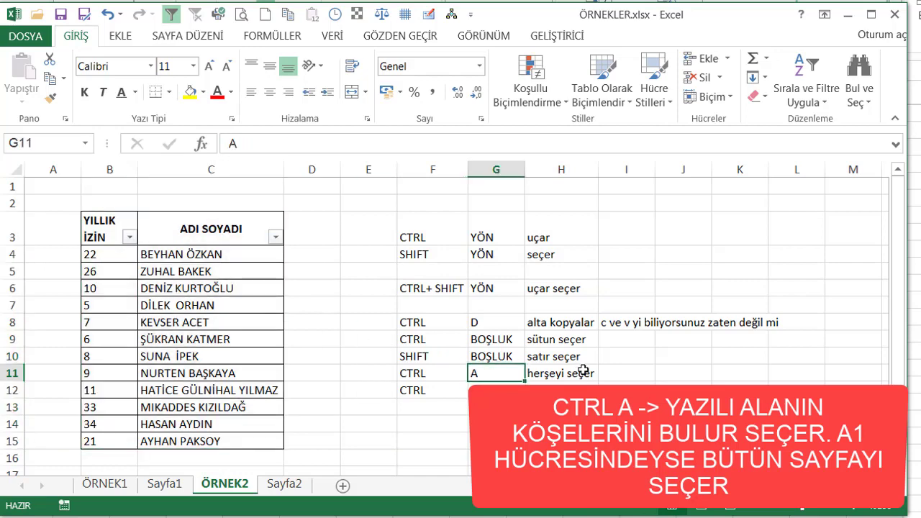
key(Right)
click(412, 145)
text(ve)
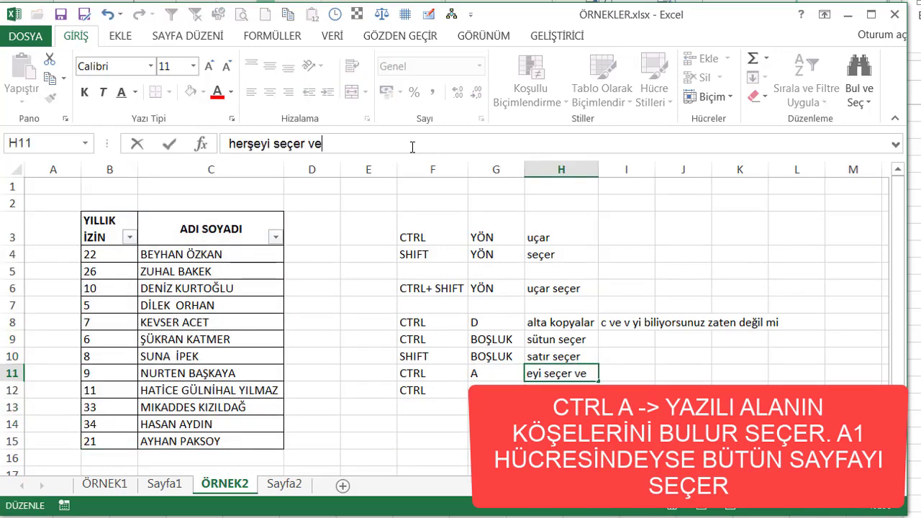
text(ya seçi)
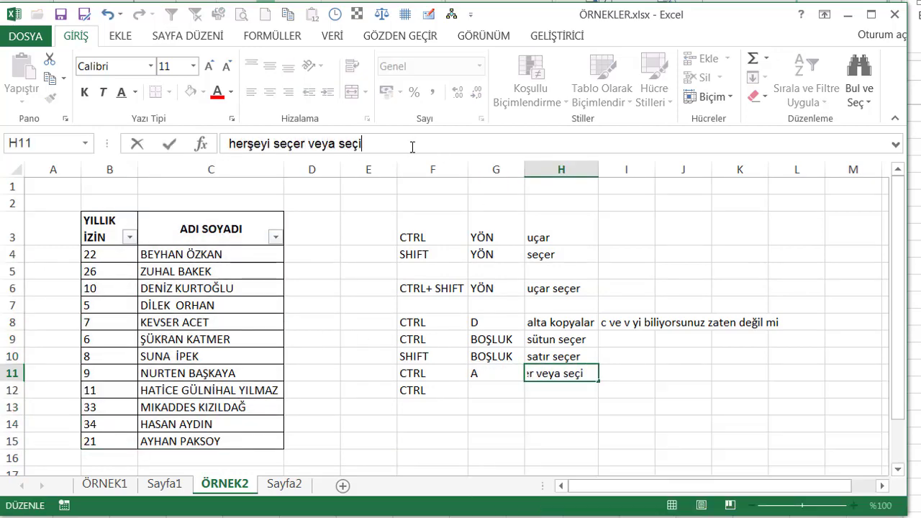
text(li alanı)
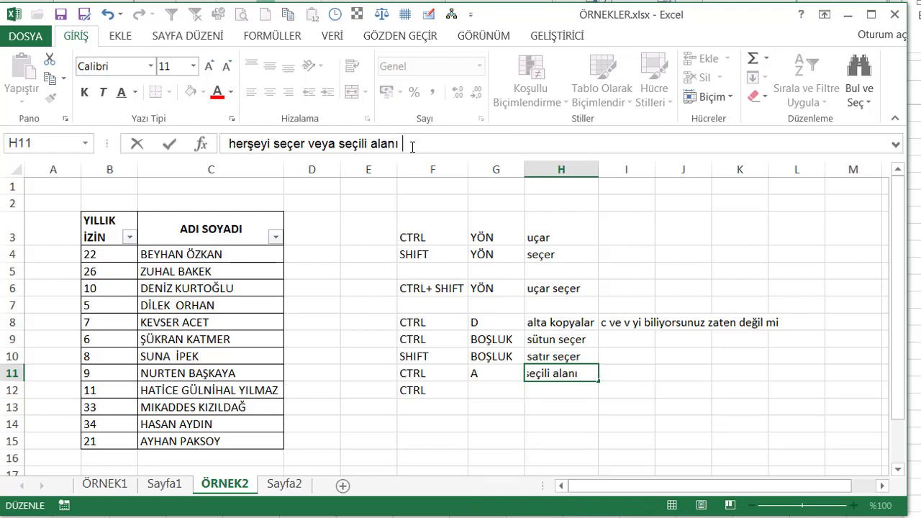
text( seçer)
key(Return)
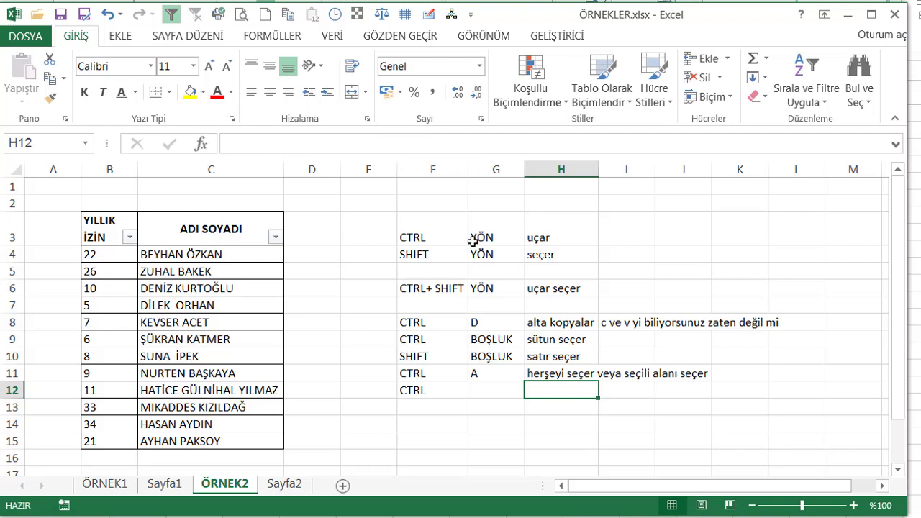
Select each filled block in turn: the YILLIK İZİN table, F3:H4, the row 6 notes, and the block starting at F8.
key(ctrl+a)
click(233, 386)
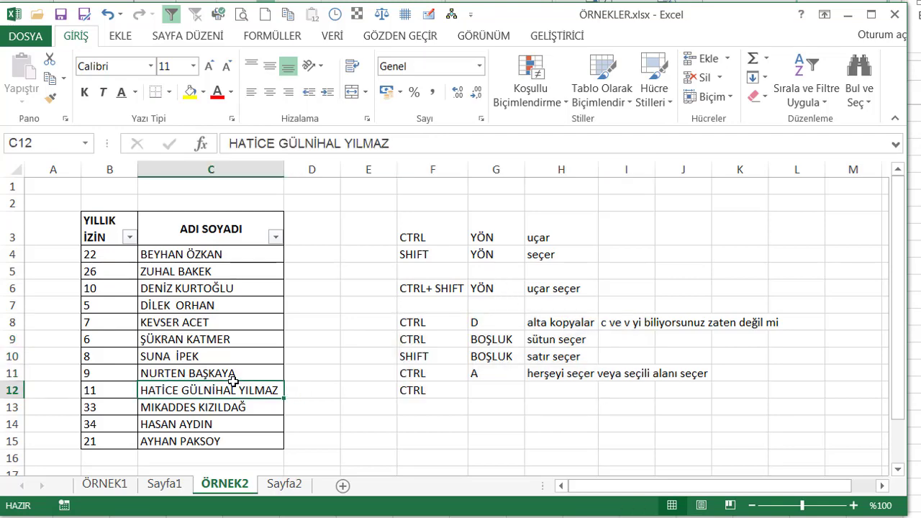
key(ctrl+a)
click(436, 238)
key(ctrl+shift+Right)
key(ctrl+shift+Down)
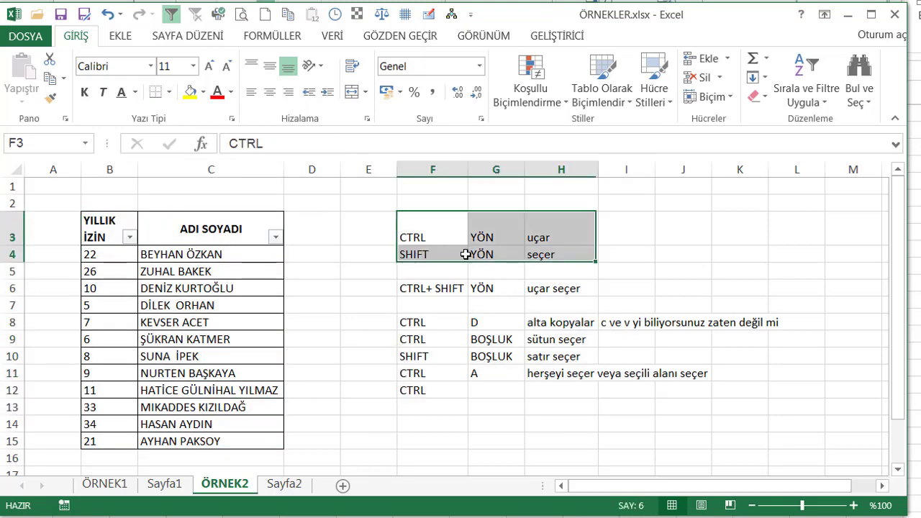
click(436, 288)
key(ctrl+shift+Right)
click(436, 324)
key(ctrl+a)
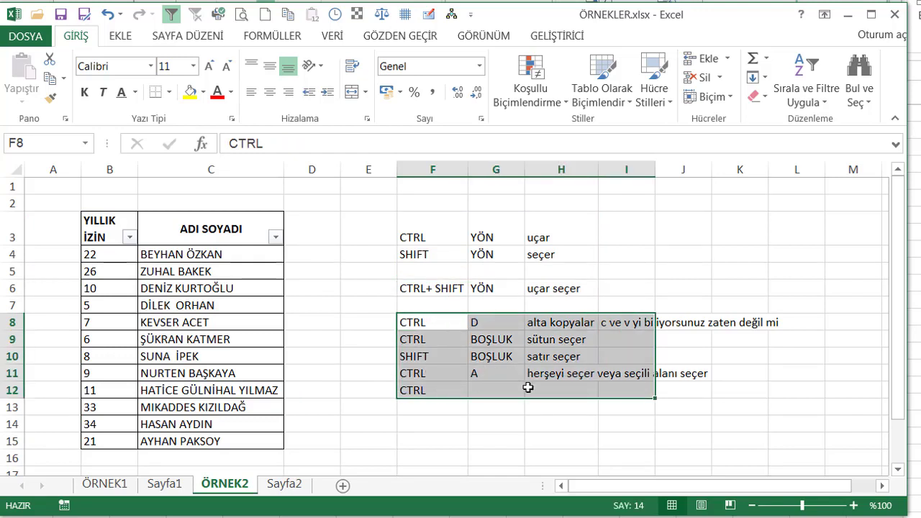
Enter "S" in G12 and "kaydeder" in H12, and start closing the workbook but cancel it.
click(487, 387)
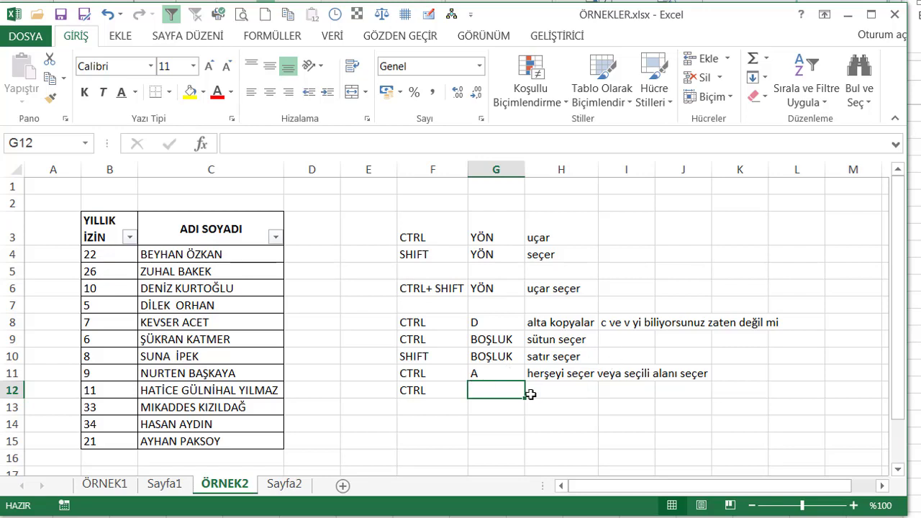
text(S)
key(Tab)
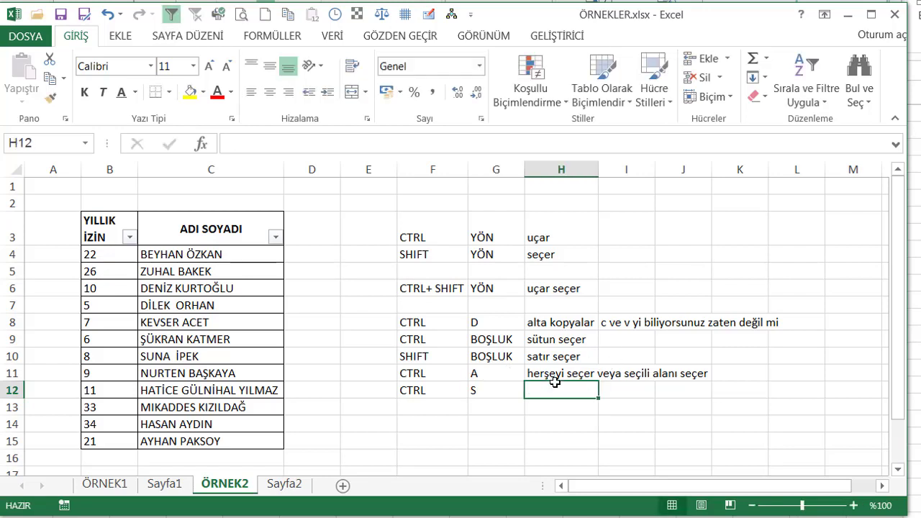
text(kaydeder)
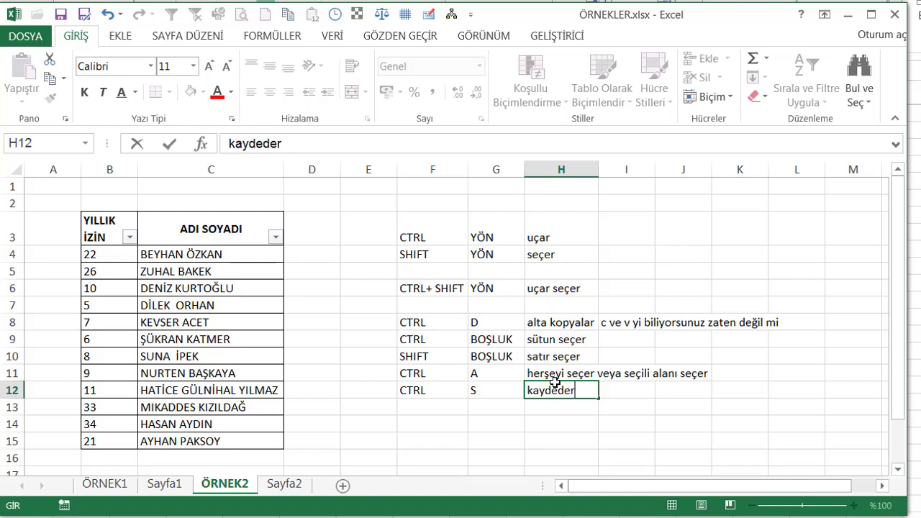
key(Left)
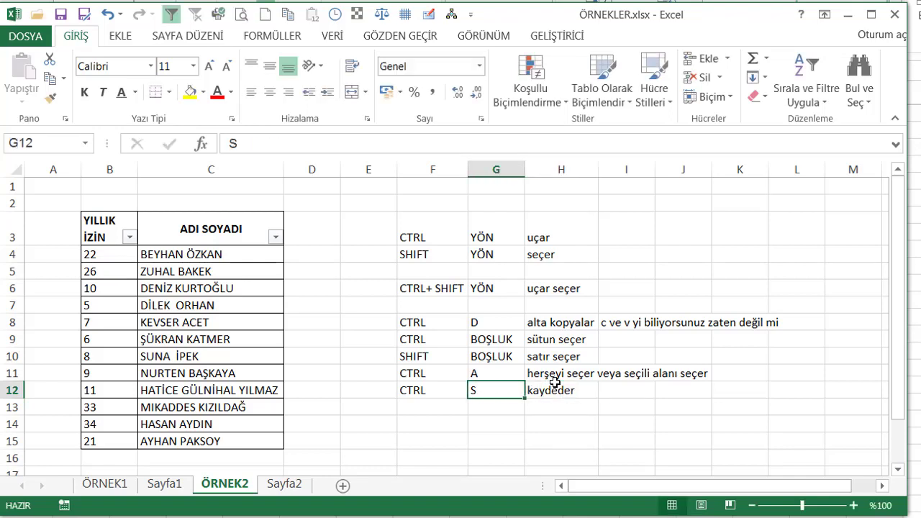
key(alt+F4)
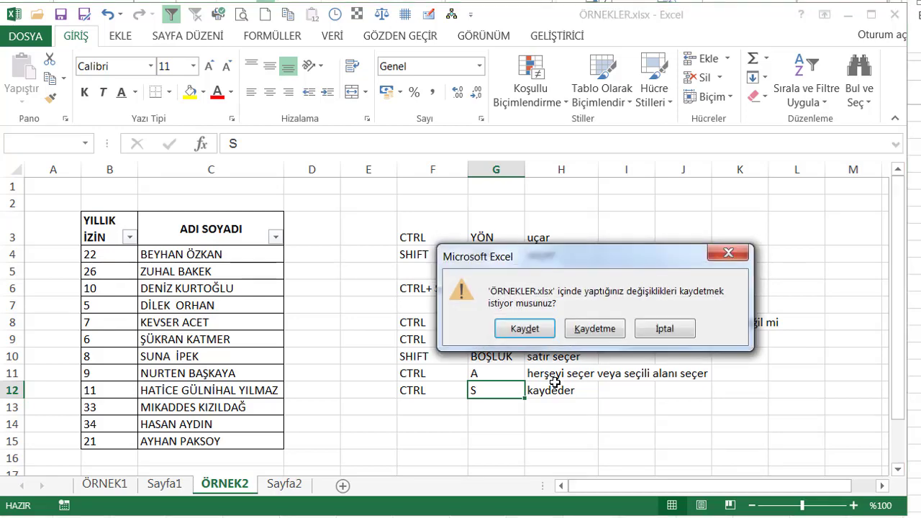
click(651, 327)
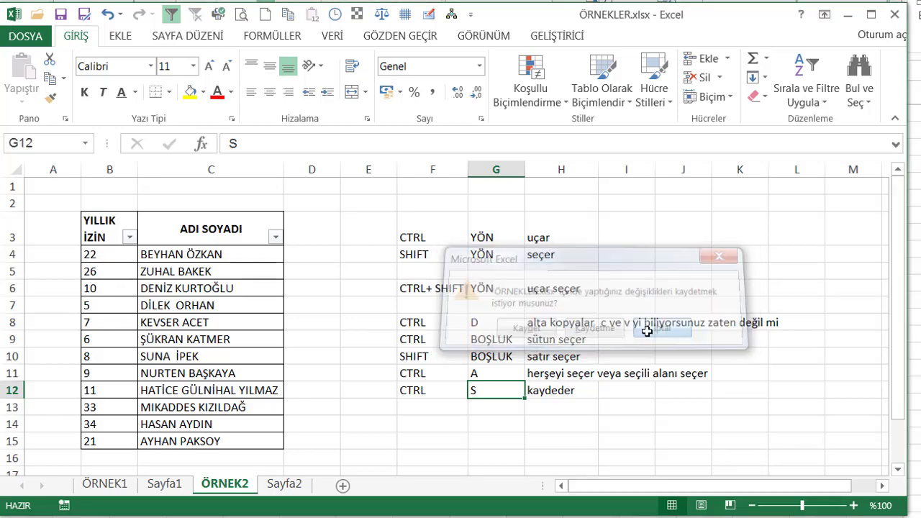
Replace the shortcut letter in G12 with "W" and its note in H12 with "kapatır".
text(W)
key(Right)
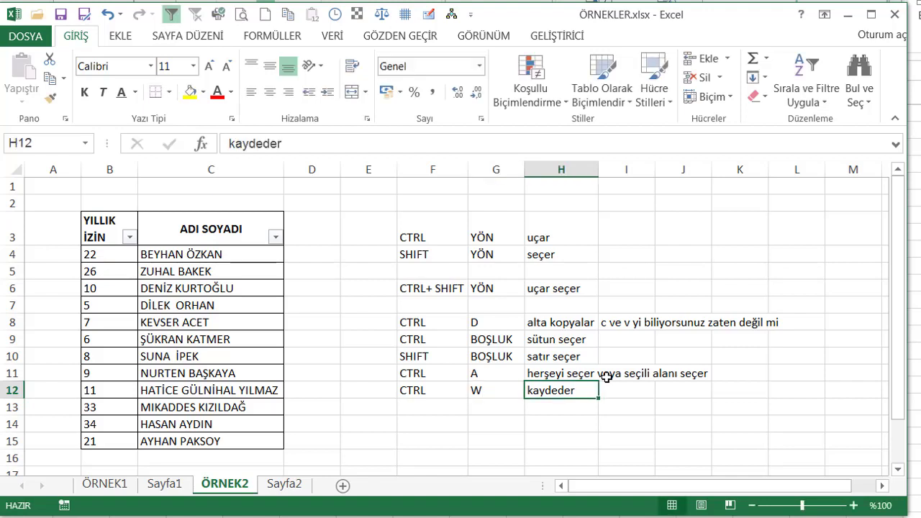
text(çıkar)
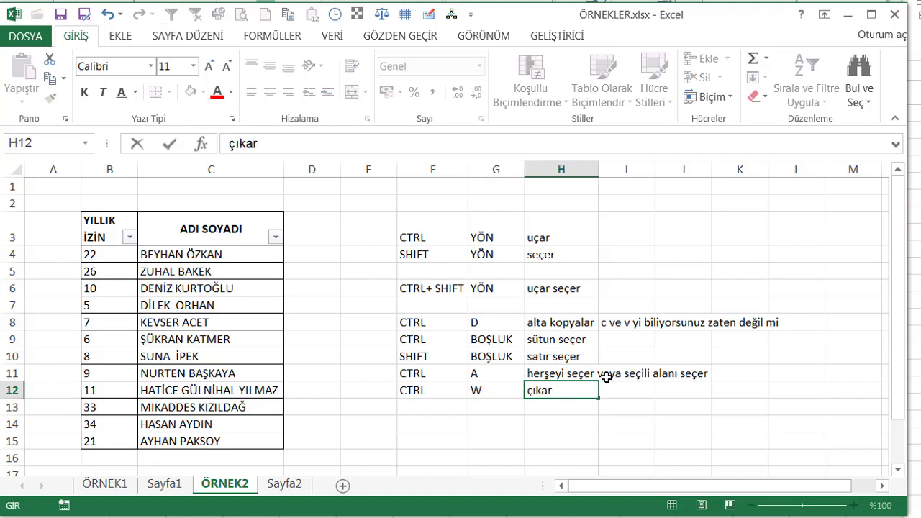
key(BackSpace)
key(BackSpace)
key(BackSpace)
key(BackSpace)
text(kapatır)
key(Return)
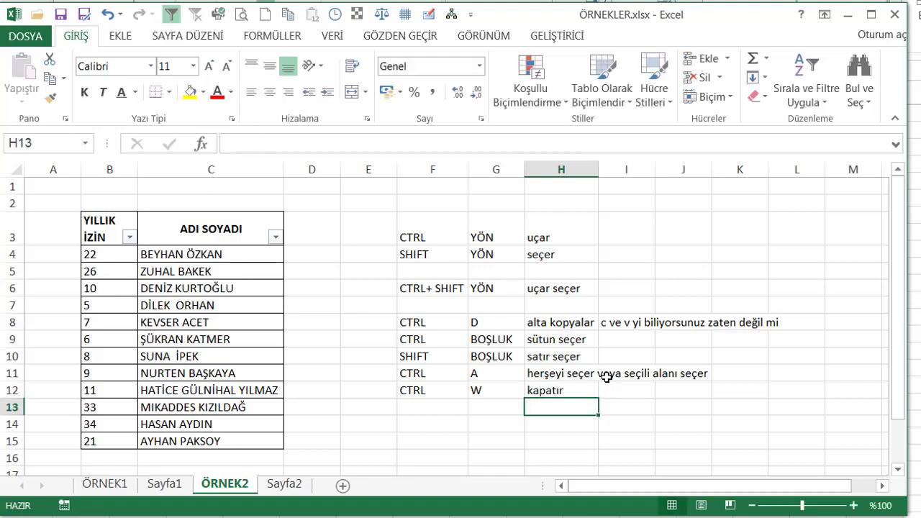
key(Up)
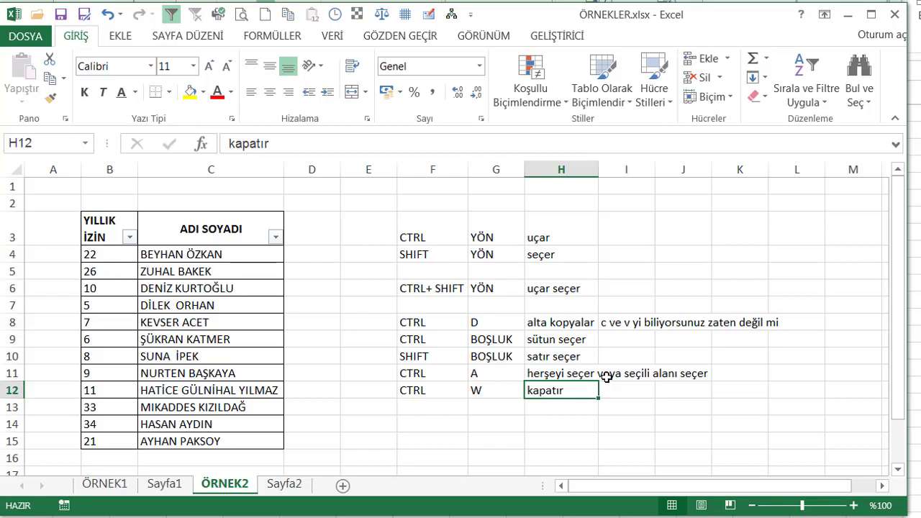
key(Down)
key(Left)
key(Left)
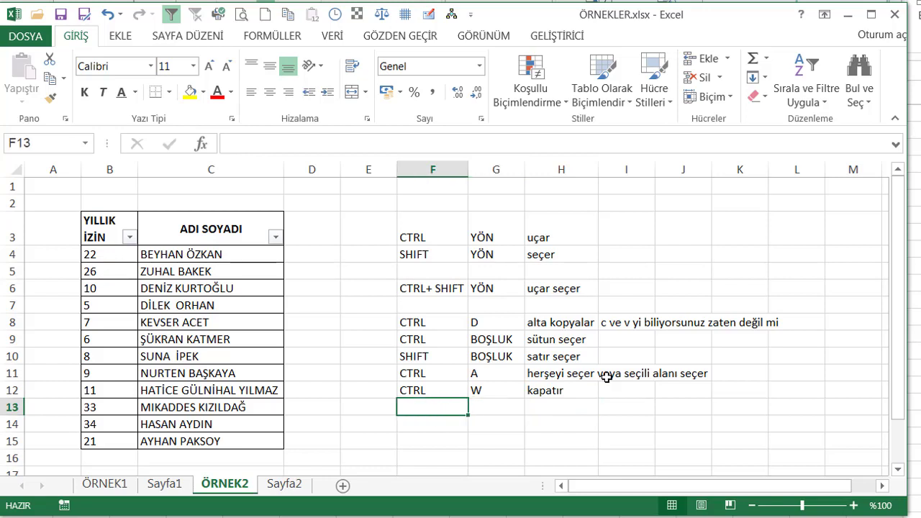
key(Up)
key(Right)
key(Down)
key(Left)
drag(590, 389, 411, 239)
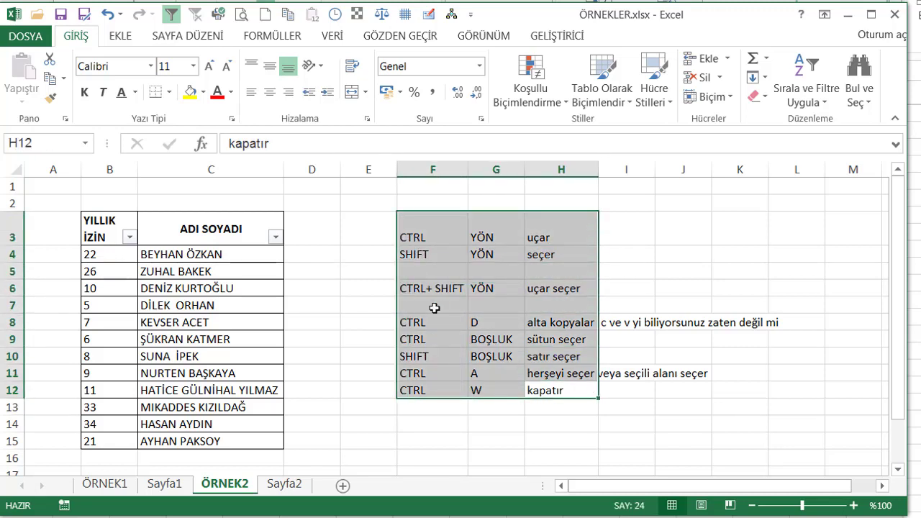
click(435, 307)
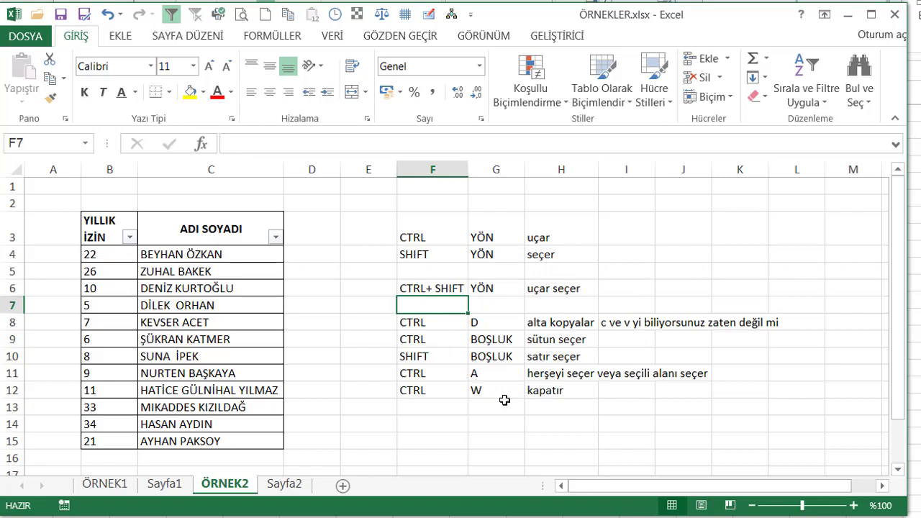
Go from F14 to the start of its row, to A1, and from B3 to the last entry of the YILLIK İZİN column.
click(450, 426)
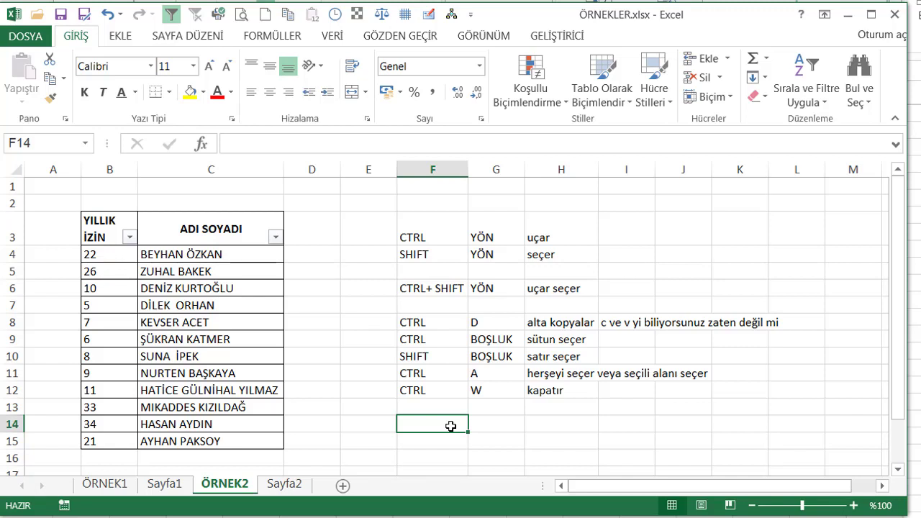
key(Home)
key(End)
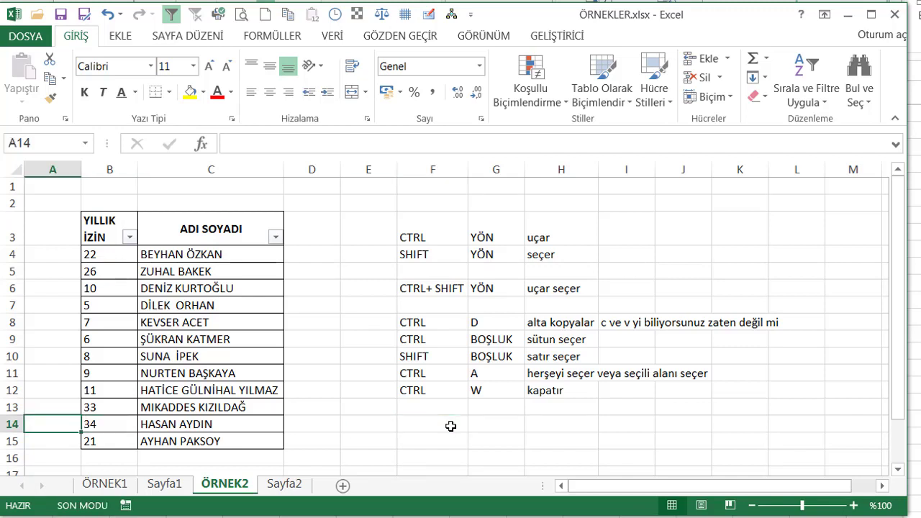
key(Up)
key(Right)
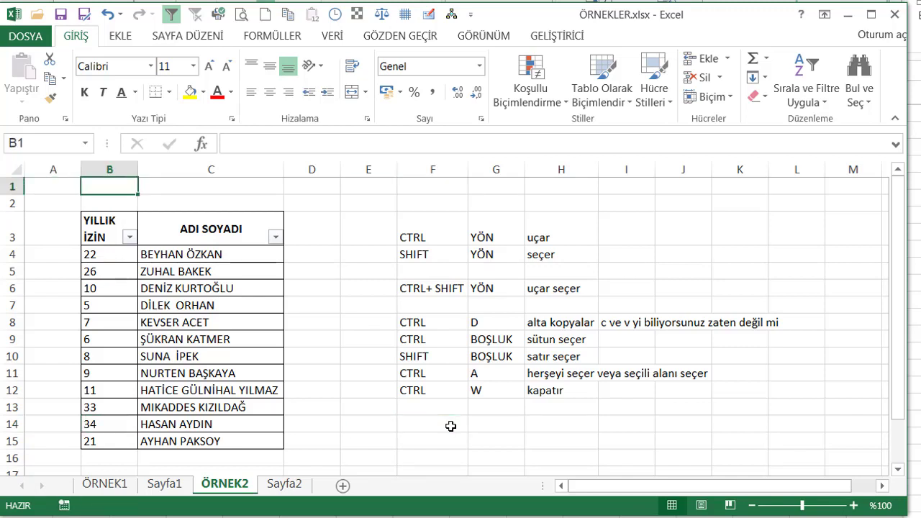
key(Down)
key(Down)
key(End)
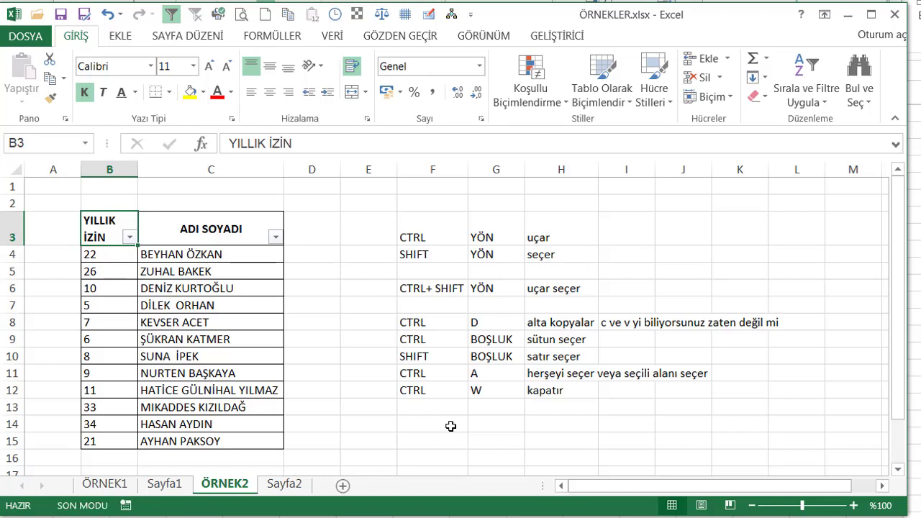
key(Down)
key(Left)
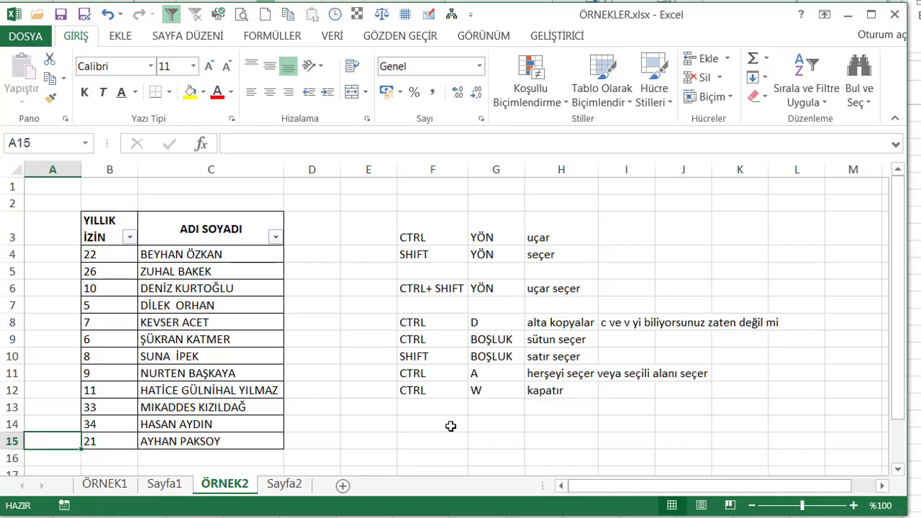
key(Up)
key(Up)
key(Up)
key(Up)
key(Up)
key(Up)
key(Up)
key(Up)
key(Up)
key(Up)
key(Up)
key(Up)
key(Up)
key(Up)
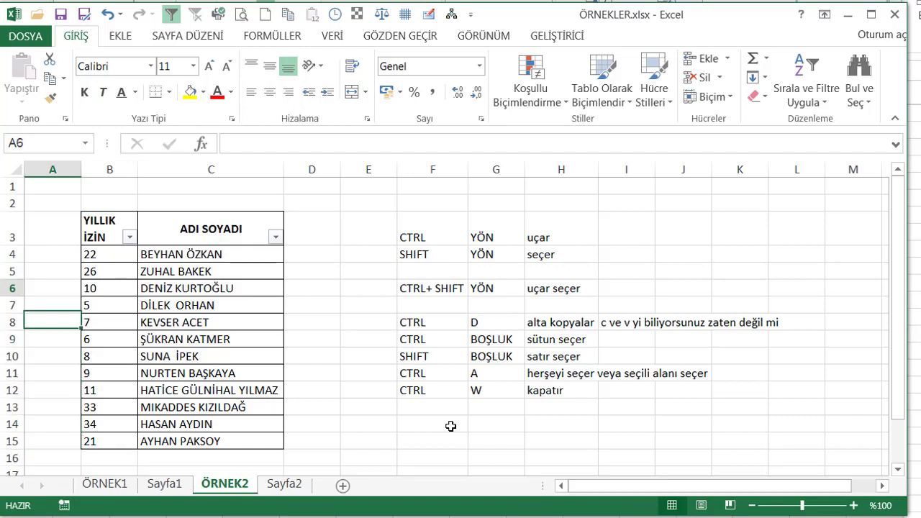
key(Right)
key(Right)
key(Right)
key(Right)
key(Right)
key(Right)
key(Right)
key(Right)
key(Right)
key(Right)
Enter "Home tuşu" in F13 and its note "başa götürür" in H13, ending on cell F14.
key(Down)
key(Down)
key(Down)
key(Down)
key(Down)
key(Left)
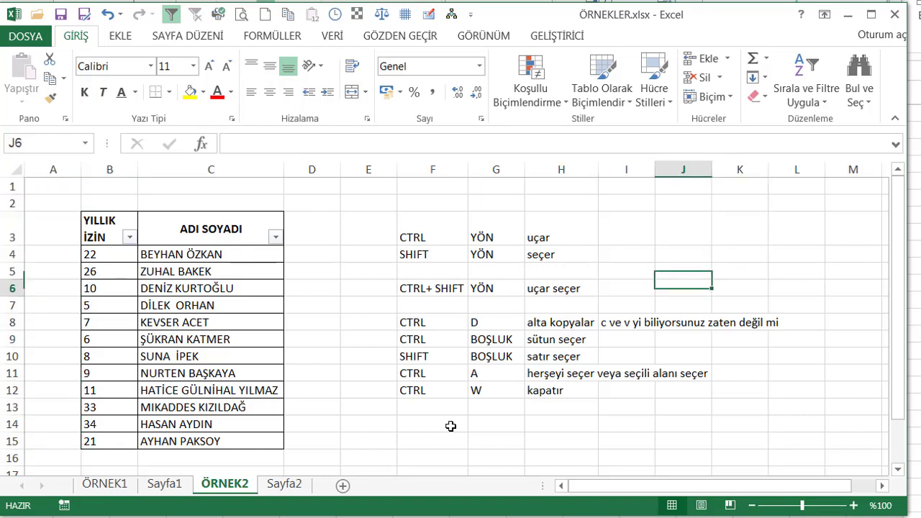
key(Left)
key(Left)
key(Down)
key(Left)
key(Left)
key(Down)
key(Down)
key(Down)
key(Down)
key(Down)
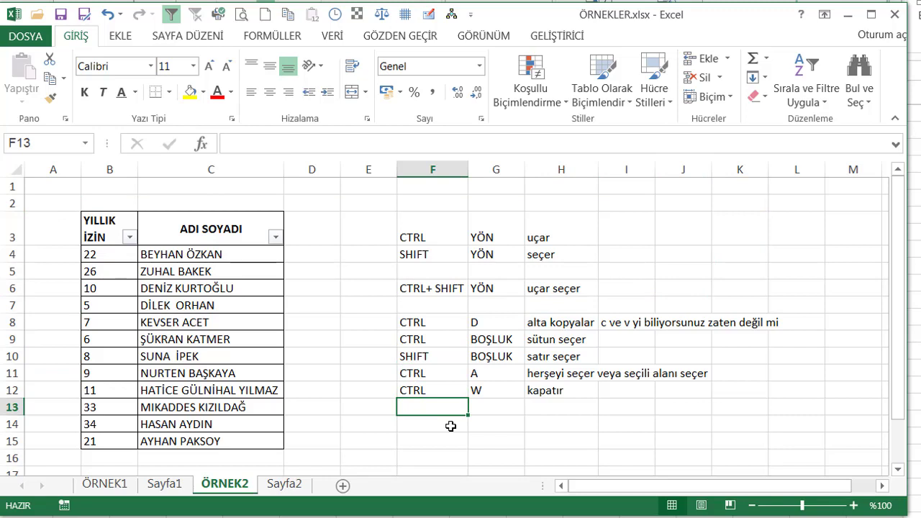
text(Home tuşu)
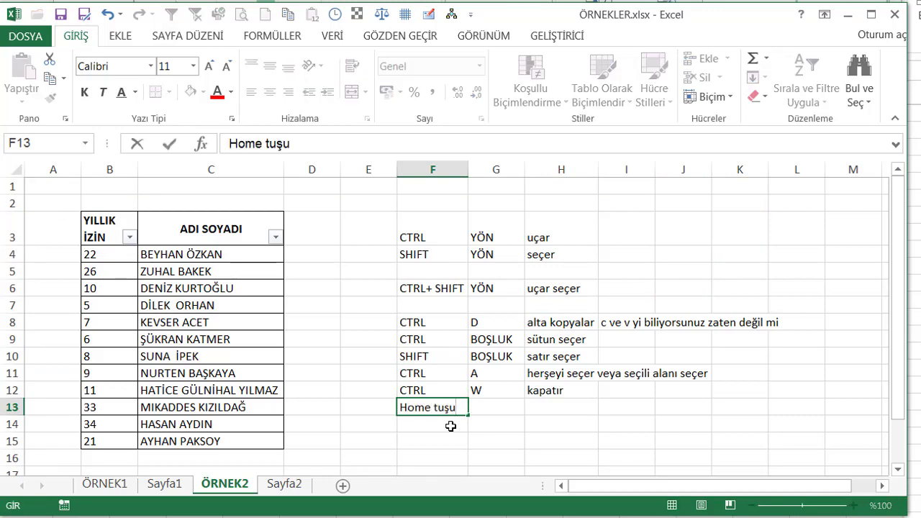
key(Tab)
key(Tab)
text(ba)
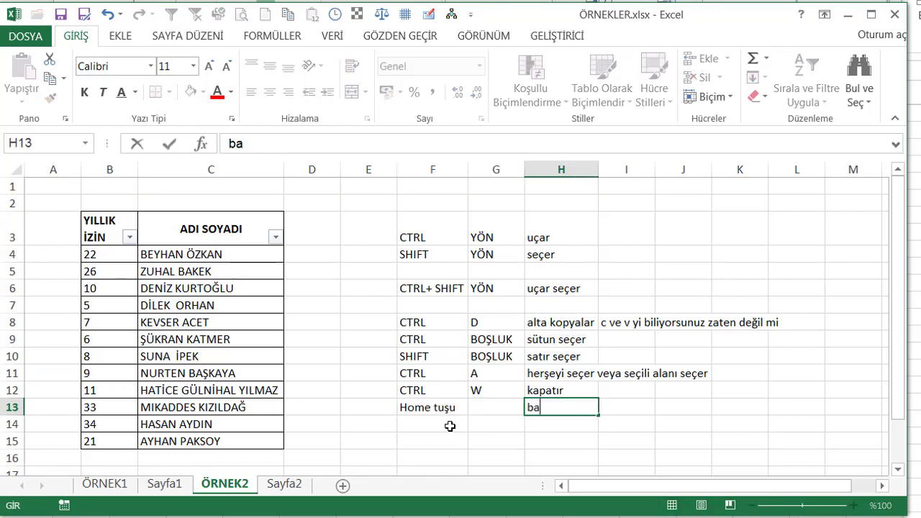
text(şa götürür)
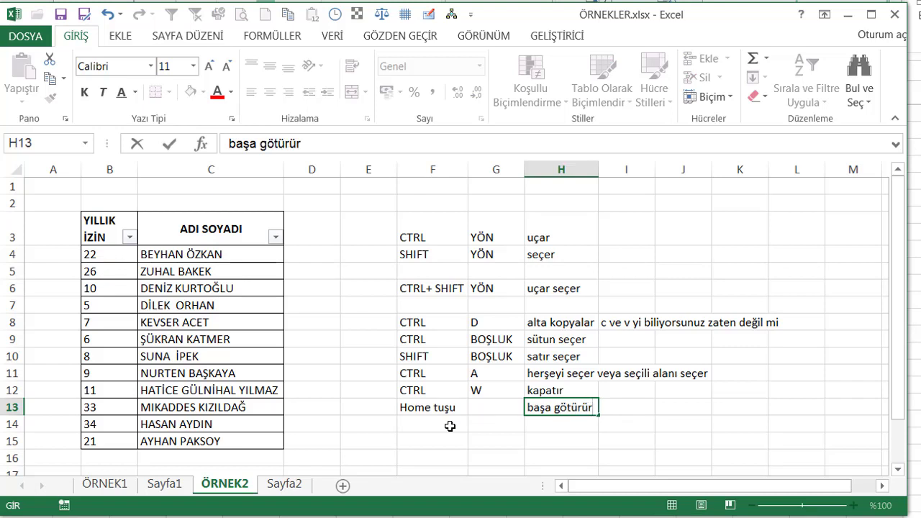
key(Return)
key(Left)
key(Left)
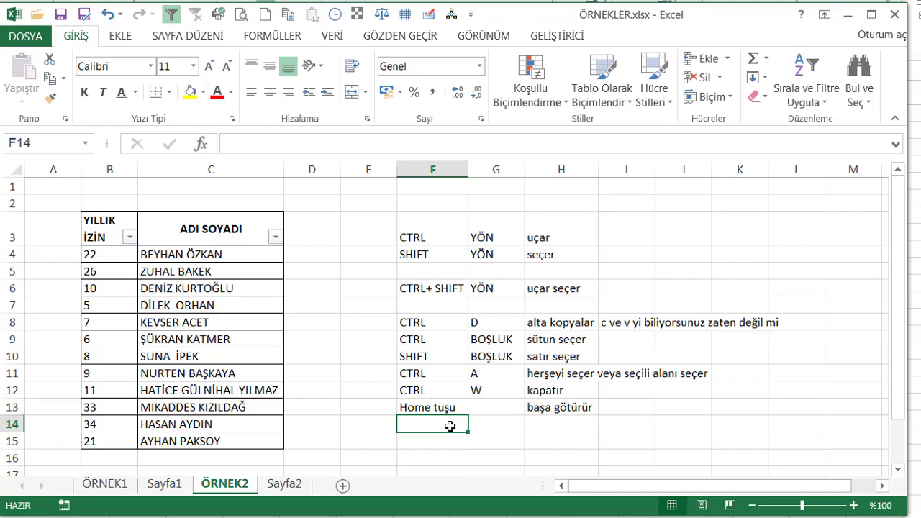
Enter the column header "İşe Giriş" in D3, beside the ADI SOYADI column.
drag(264, 256, 286, 442)
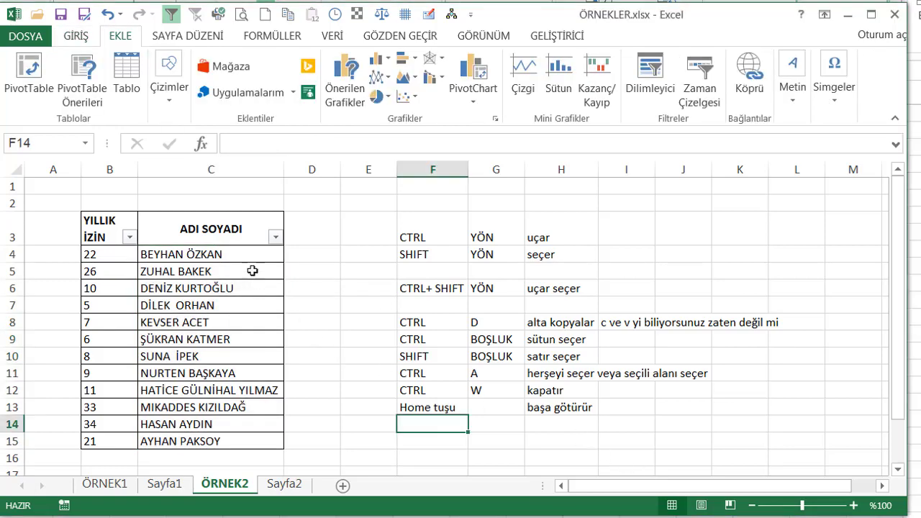
click(249, 261)
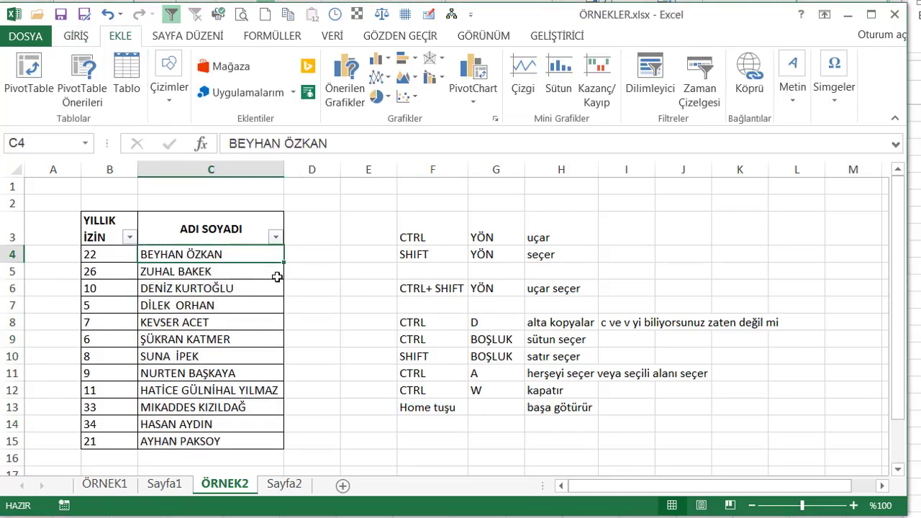
click(308, 260)
click(319, 236)
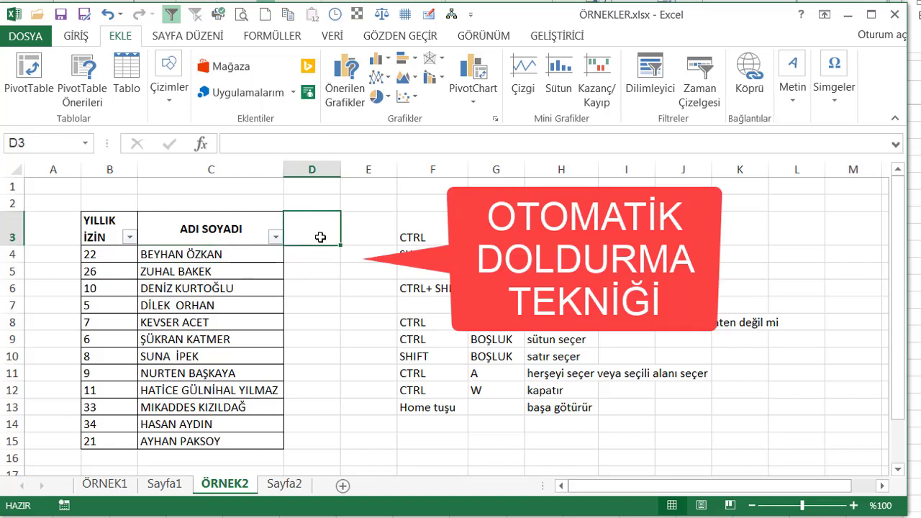
text(işe)
key(BackSpace)
key(BackSpace)
key(BackSpace)
key(BackSpace)
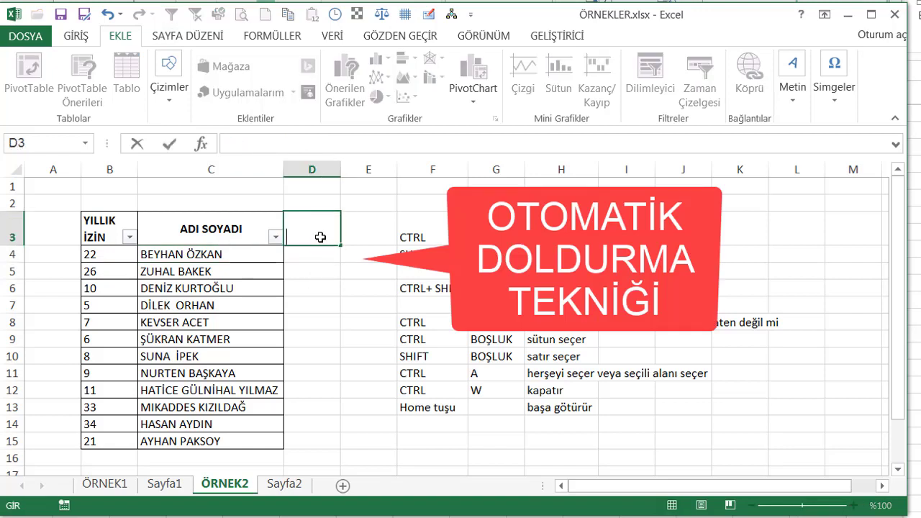
text(İşe Giriş)
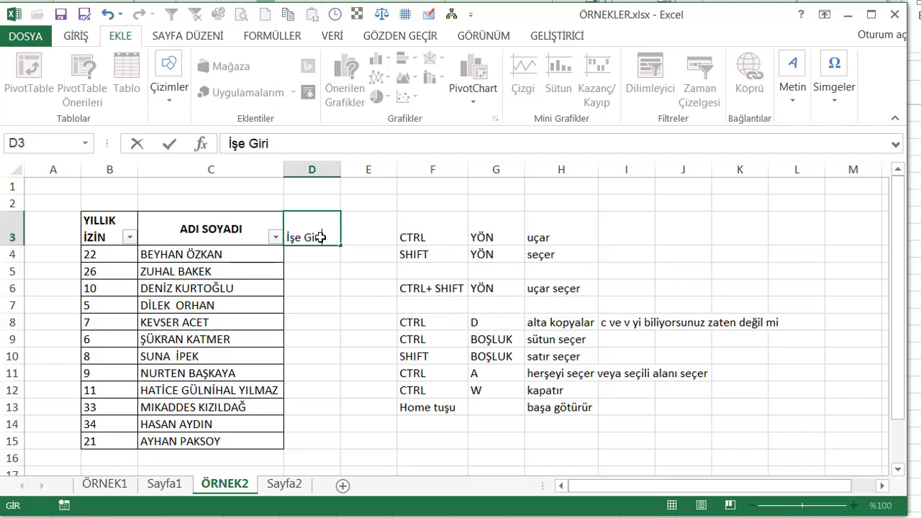
key(Return)
Enter 2001 in D4 and 2002 in D5, and auto-fill the series down to D15.
text(2)
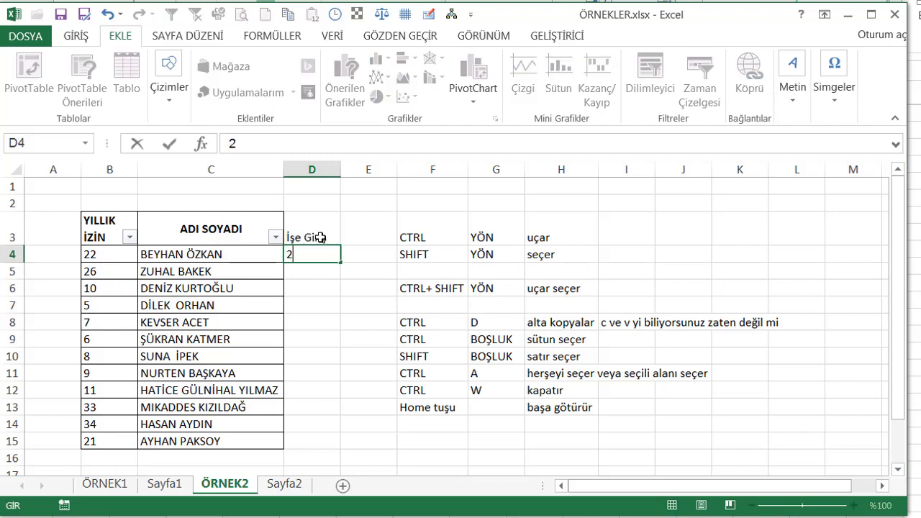
text(001)
key(Return)
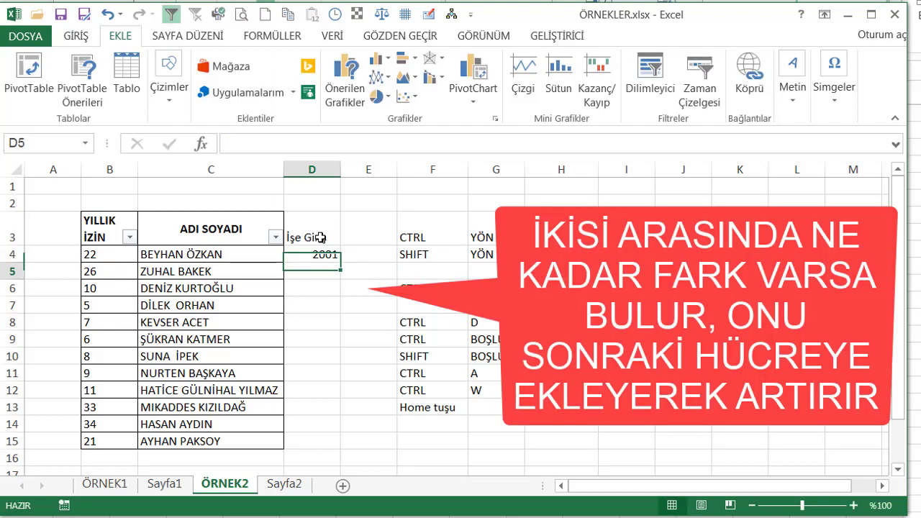
text(2002)
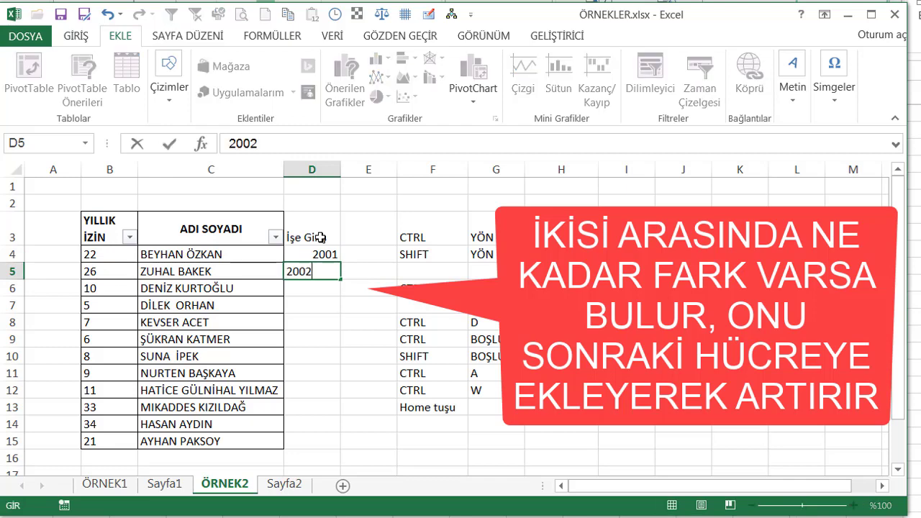
key(Return)
drag(320, 254, 339, 273)
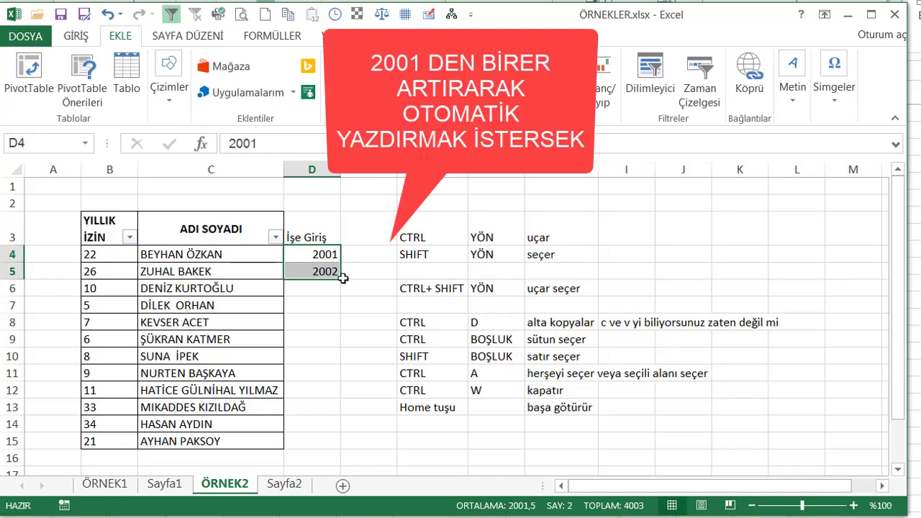
double_click(343, 280)
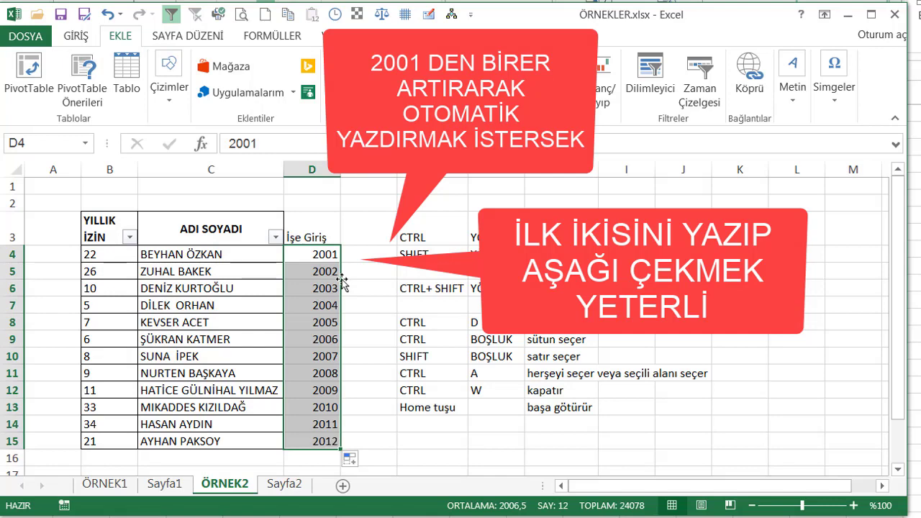
Apply all borders (Tüm Kenarlıklar) to the ADI SOYADI and İşe Giriş columns, C3:D15.
drag(306, 229, 216, 441)
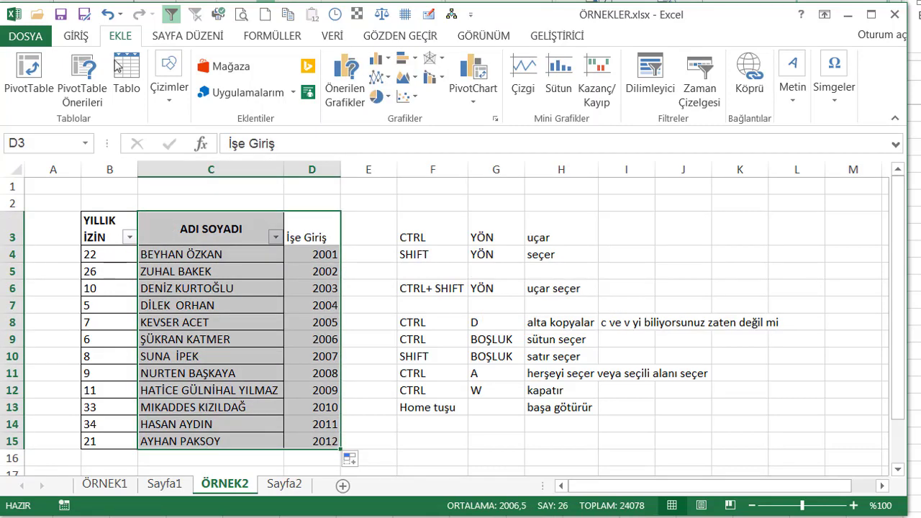
click(77, 38)
click(170, 92)
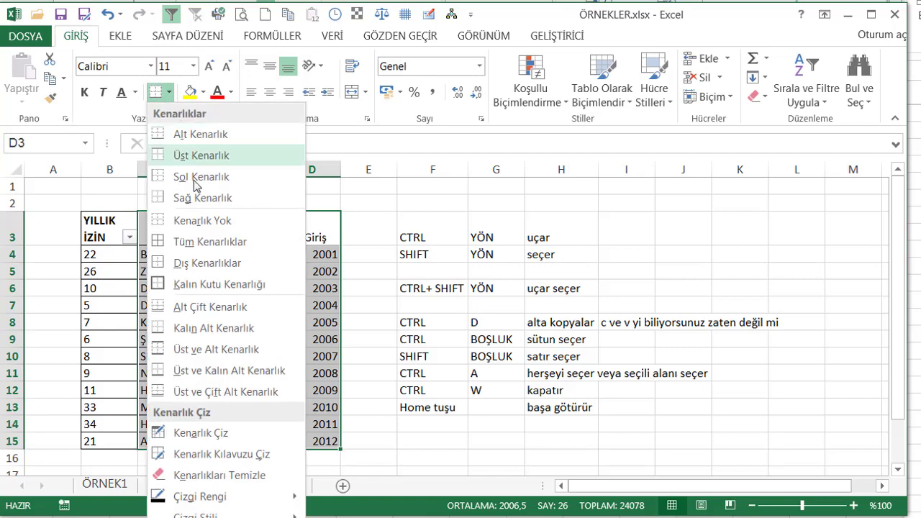
click(201, 243)
click(364, 303)
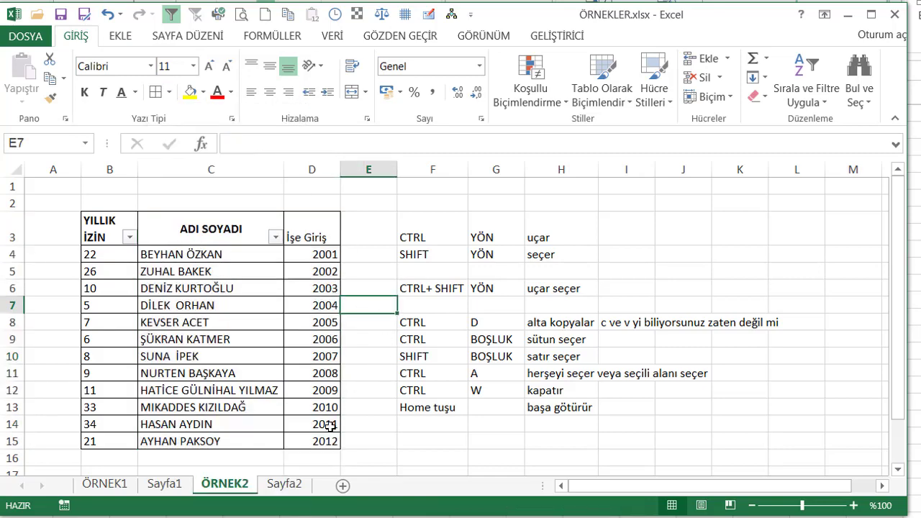
Enter "F11" in F14 and its note "yeni sayfa açıp grafik yapar" in H14.
drag(316, 440, 204, 231)
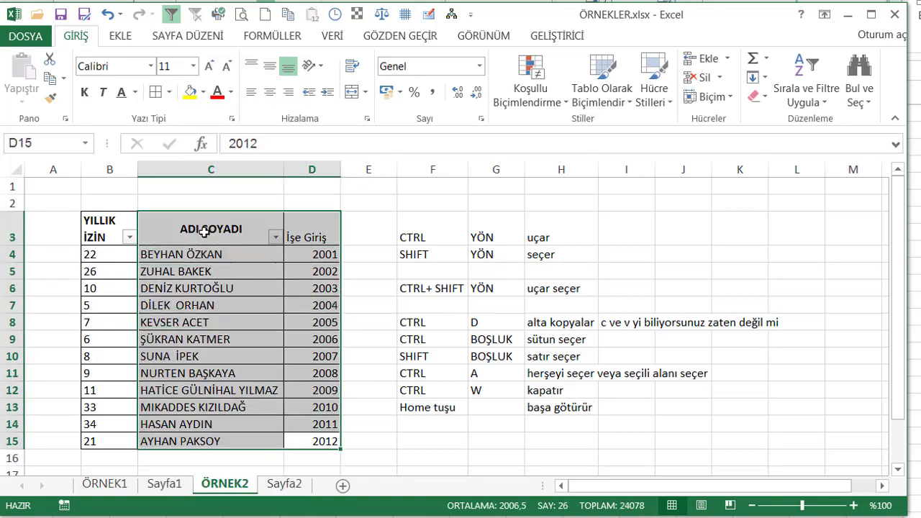
click(466, 426)
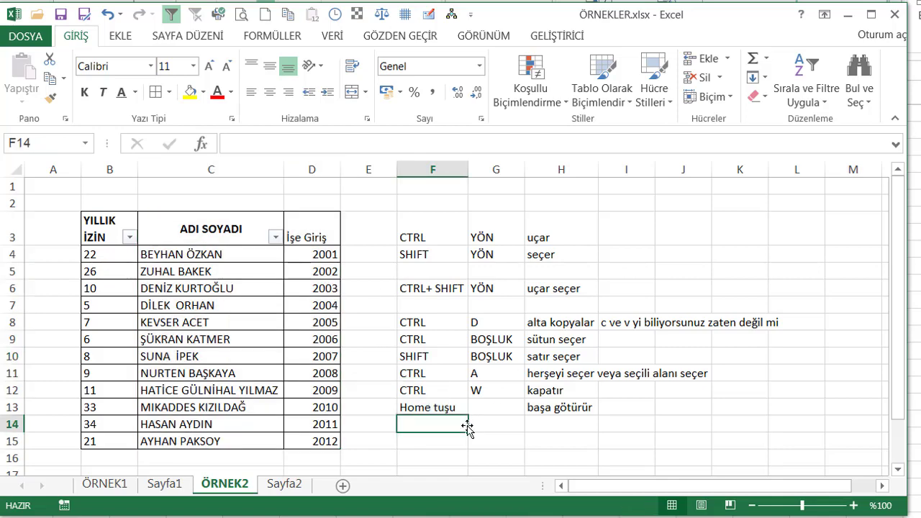
text(f)
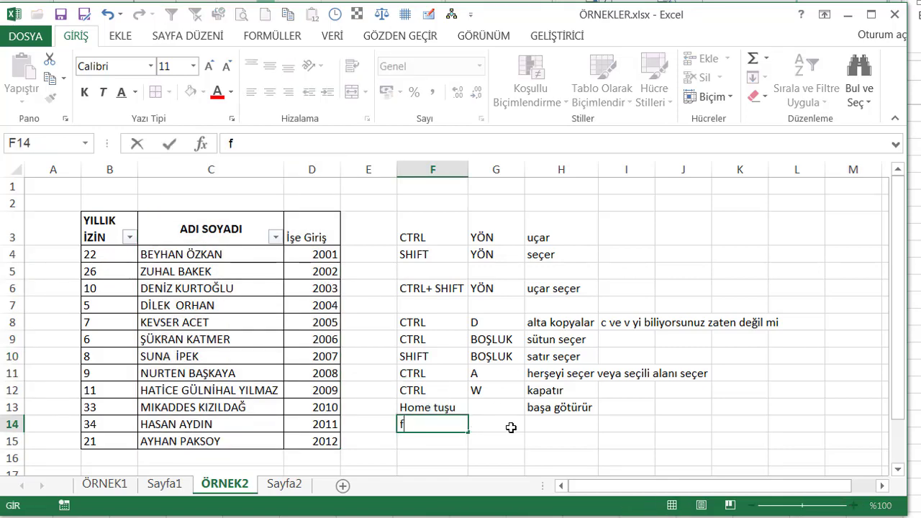
key(BackSpace)
text(F11)
key(Tab)
key(Tab)
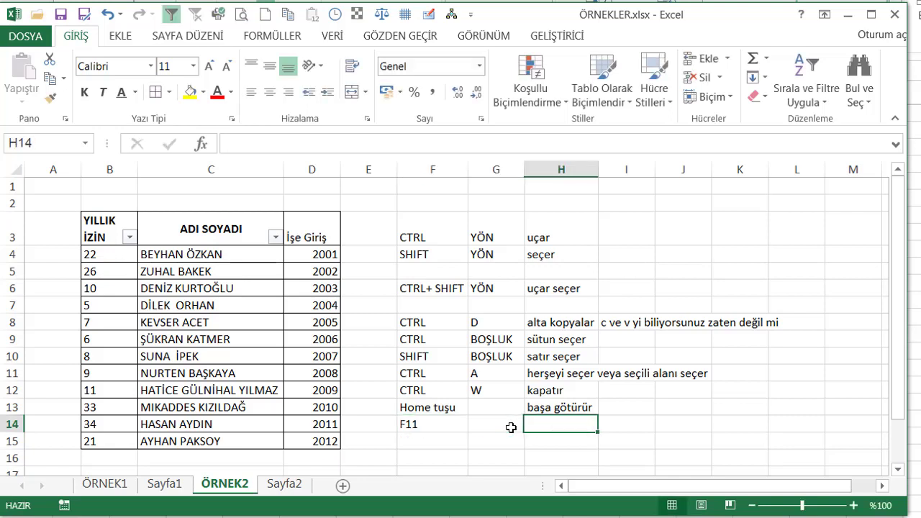
text(yeni )
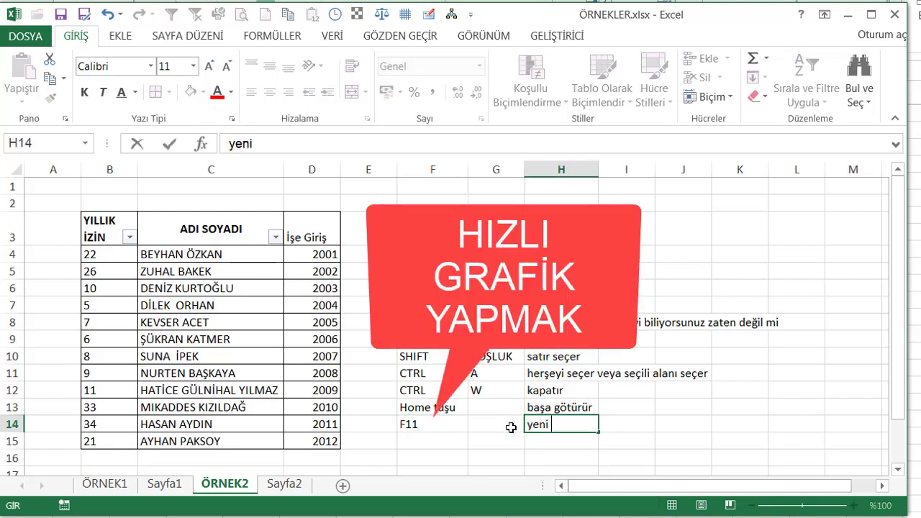
text(sayfa açıp )
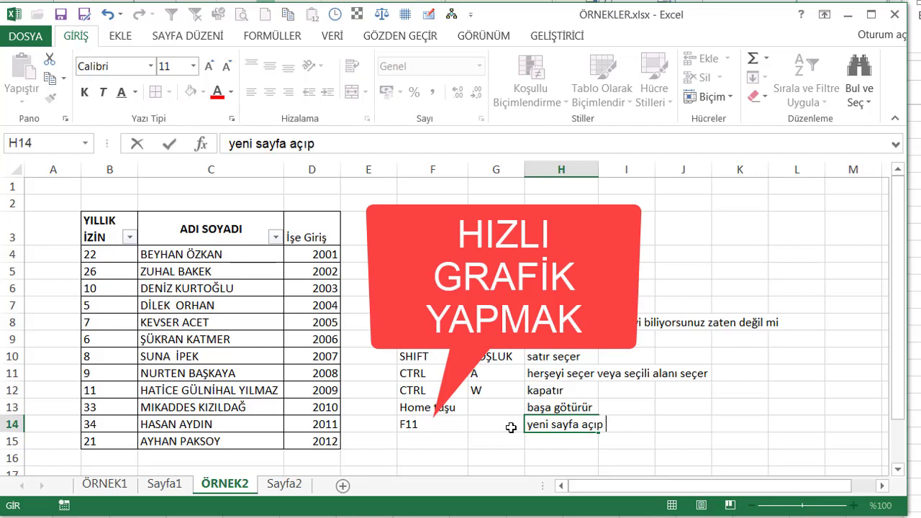
text(grafik yapar)
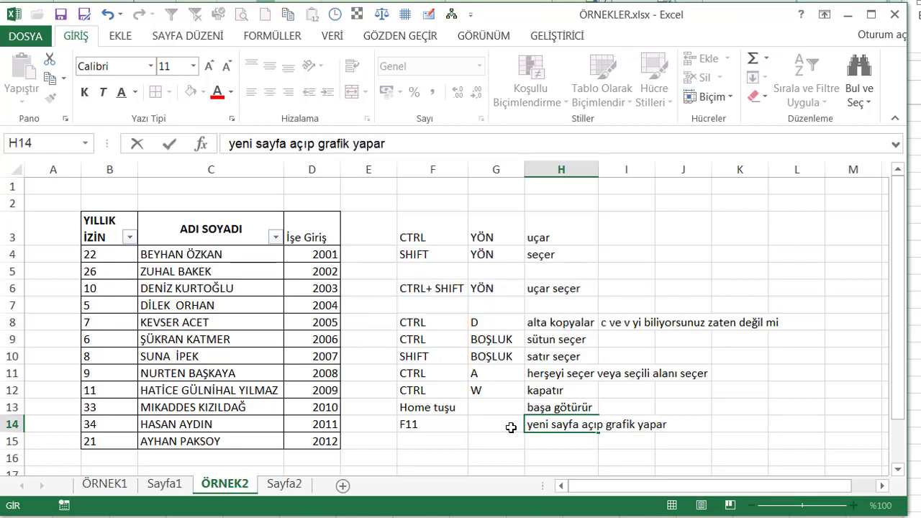
click(511, 428)
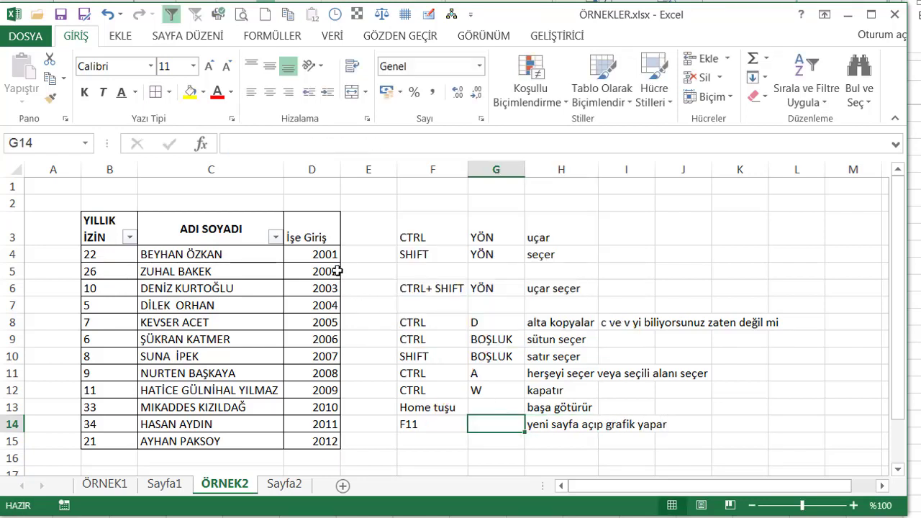
Create a quick column chart on a new chart sheet from C3:D15, and deselect the chart.
drag(219, 225, 318, 448)
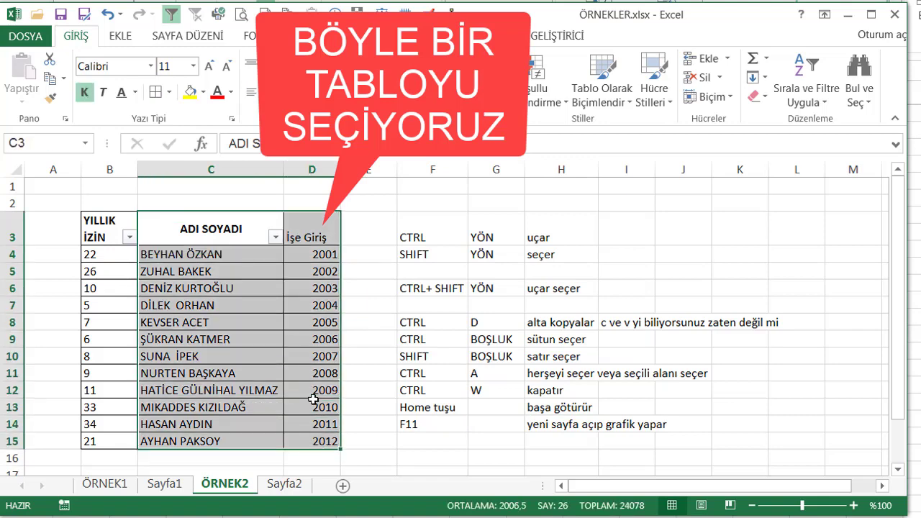
key(F11)
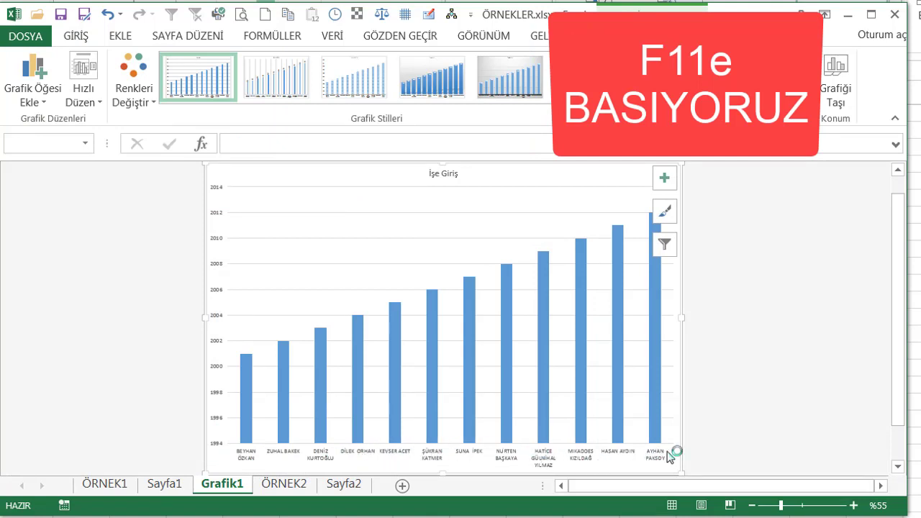
click(760, 230)
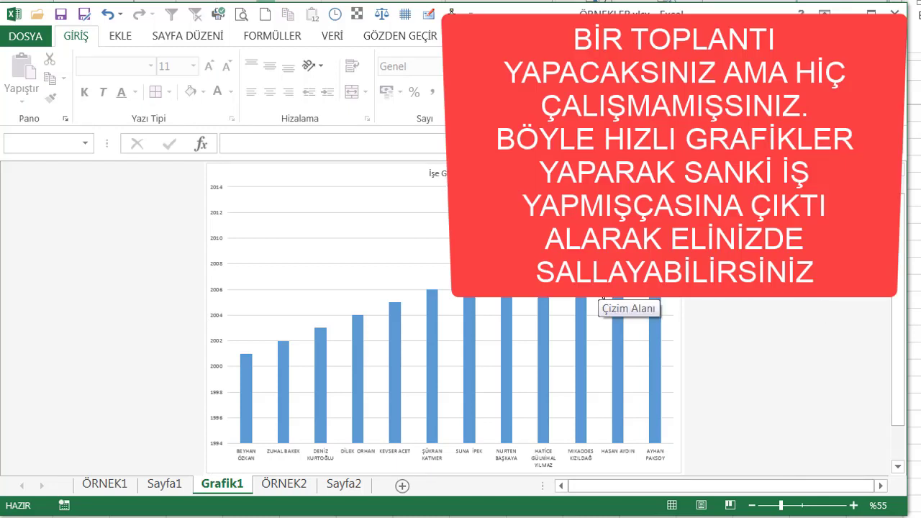
View the chart's print preview without printing, and return to cell F14 on ÖRNEK2.
click(241, 13)
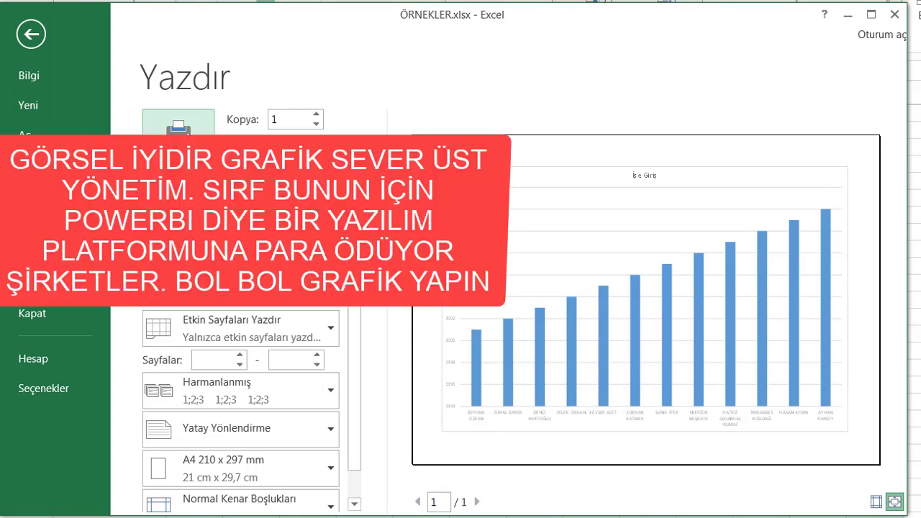
click(43, 34)
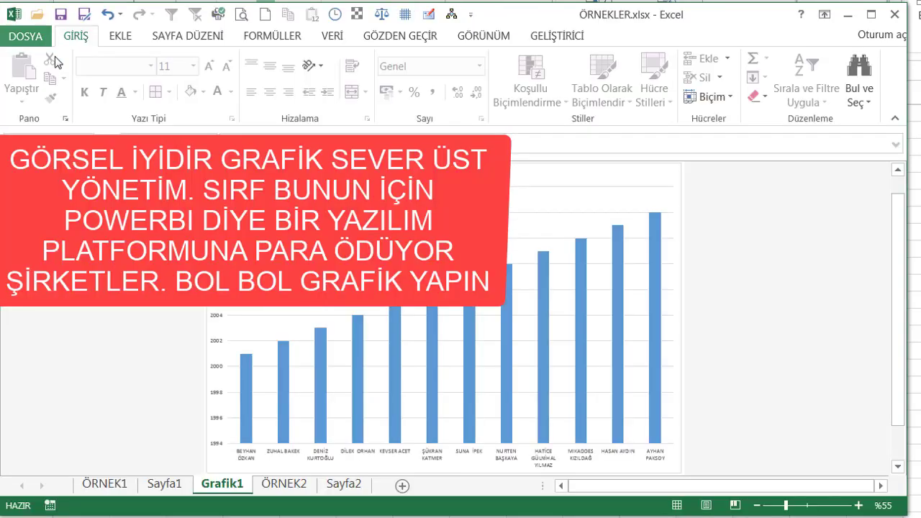
click(283, 486)
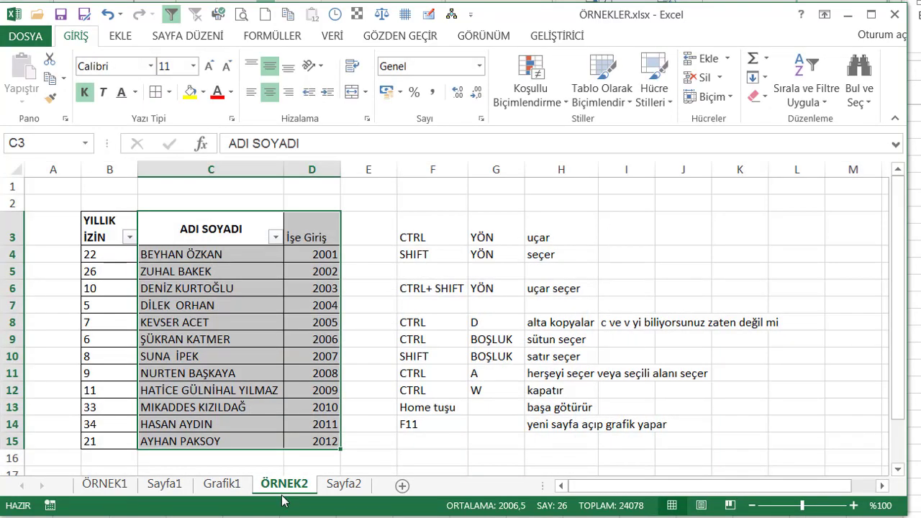
click(551, 425)
click(431, 437)
click(436, 425)
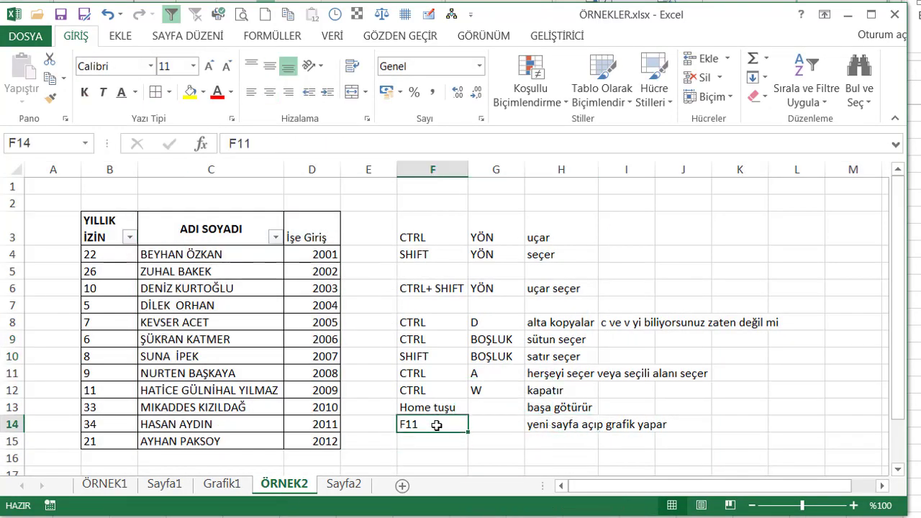